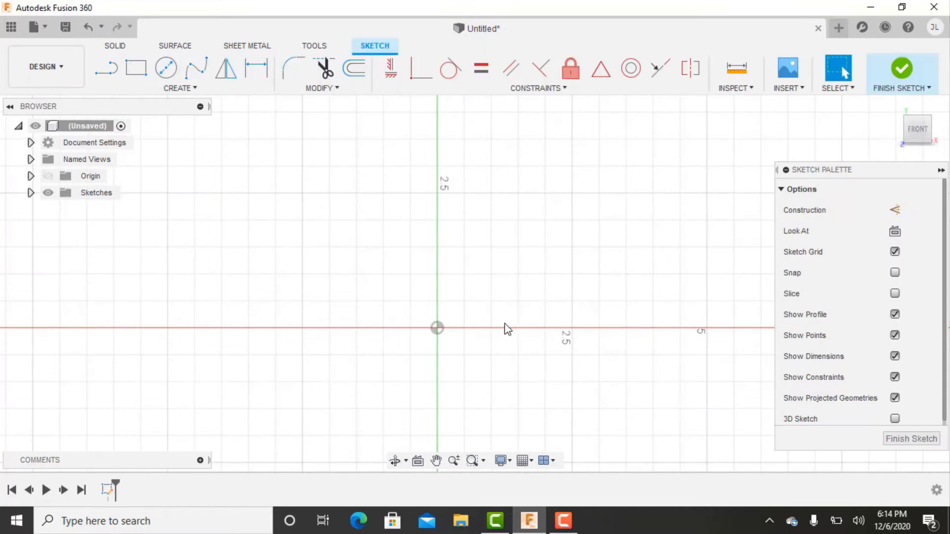
Sketch a rectangle from the origin into the upper-right quadrant, about 4.5 in wide and 2.64 in tall.
{"action": "key", "text": "r"}
{"action": "left_click", "coordinate": [438, 326]}
{"action": "left_click", "coordinate": [679, 186]}
{"action": "key", "text": "Escape"}
Dimension the rectangle's height between its two horizontal edges and set it to 0.75 in.
{"action": "key", "text": "d"}
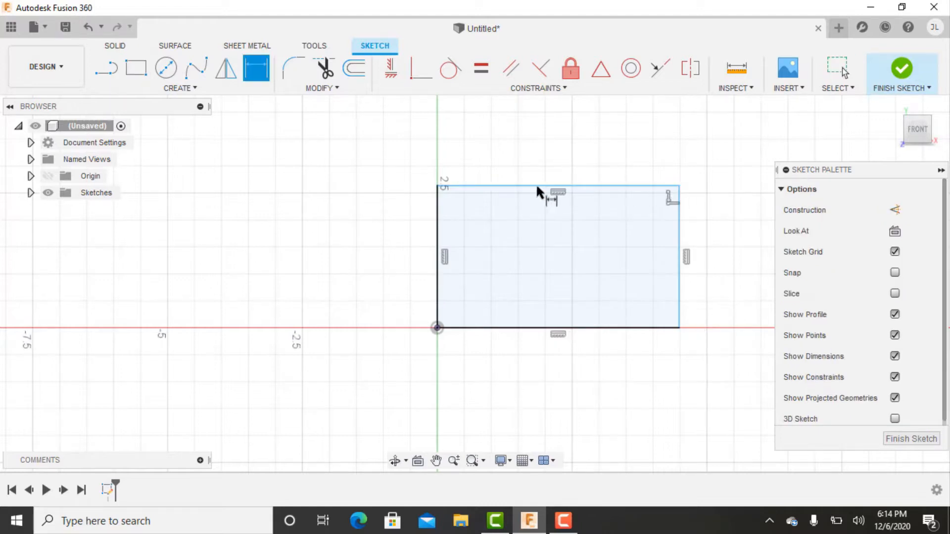
{"action": "left_click", "coordinate": [530, 186]}
{"action": "left_click", "coordinate": [499, 326]}
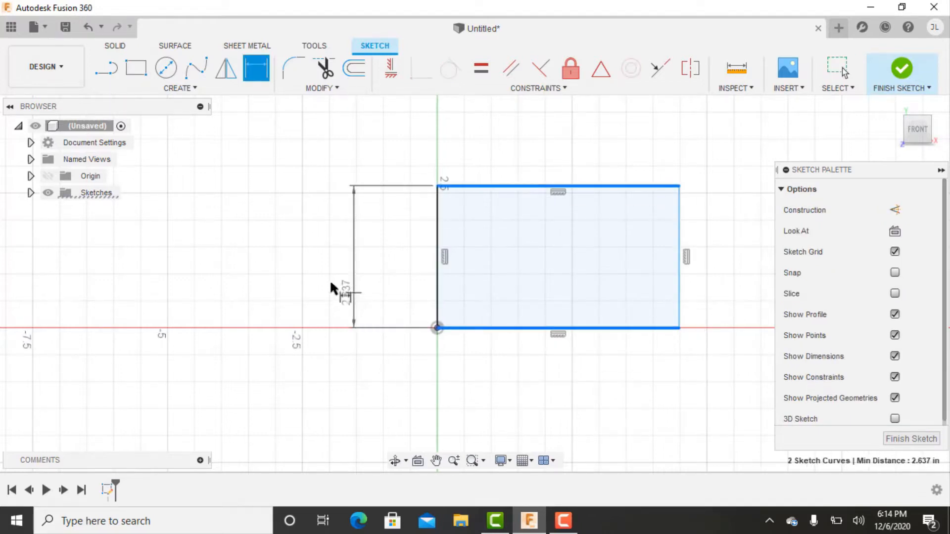
{"action": "left_click", "coordinate": [330, 277]}
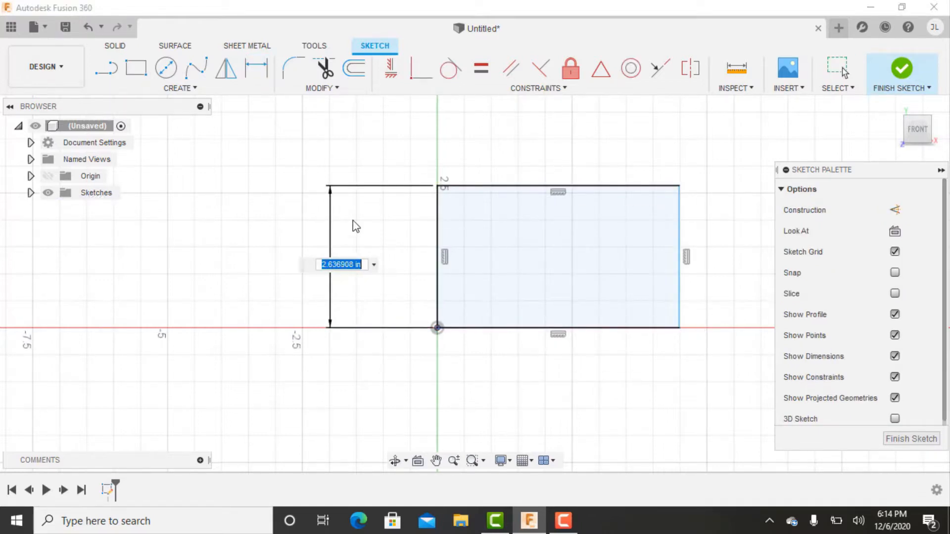
{"action": "key", "text": "Return"}
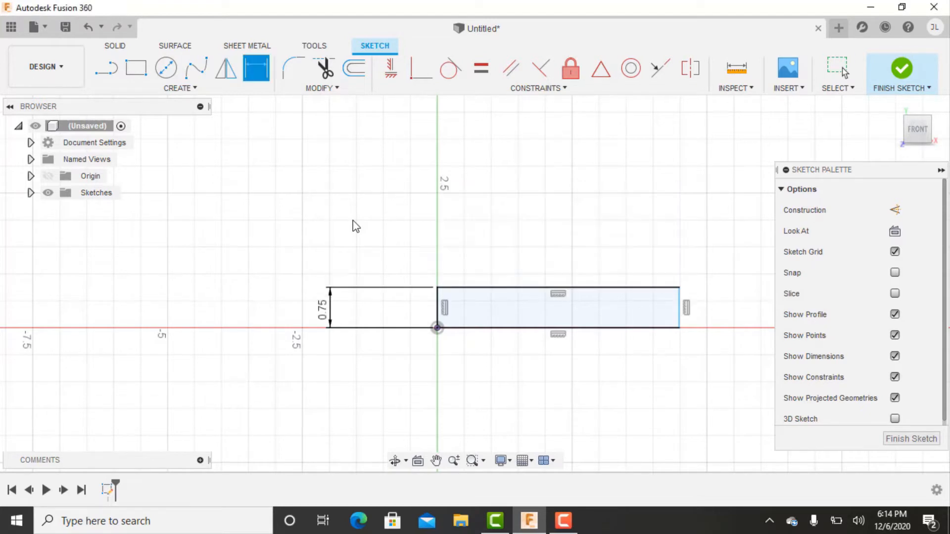
Dimension the rectangle's width between its two vertical edges and set it to 1.5 in.
{"action": "left_click", "coordinate": [438, 312]}
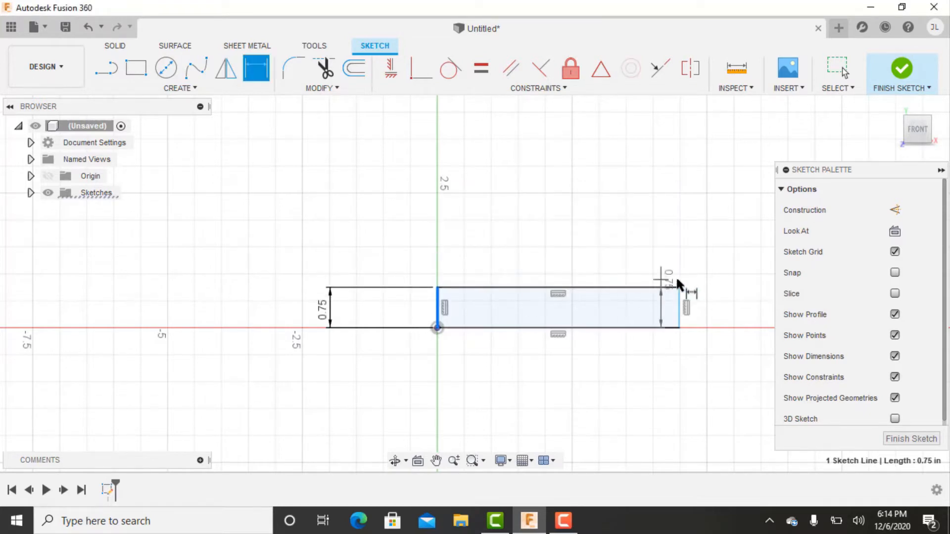
{"action": "left_click", "coordinate": [679, 307]}
{"action": "left_click", "coordinate": [541, 235]}
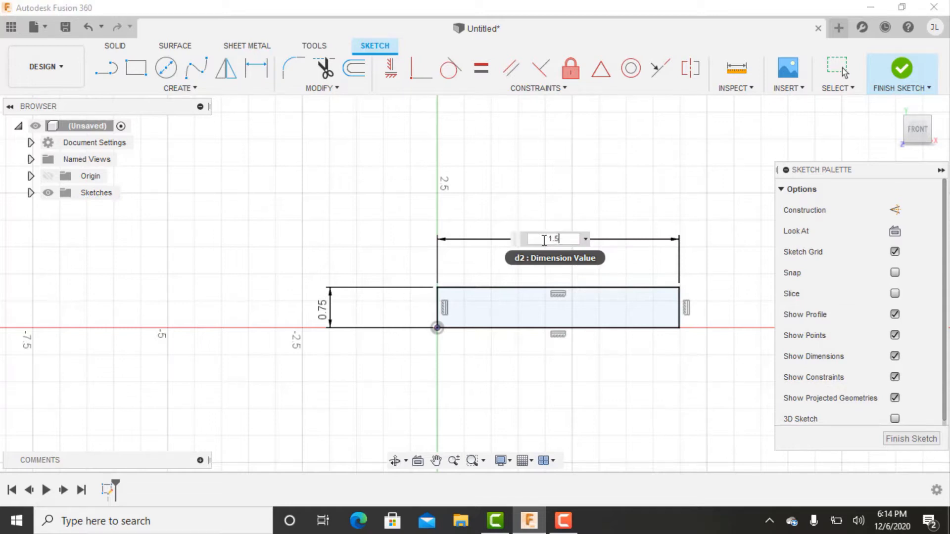
{"action": "type", "text": "1.5"}
{"action": "key", "text": "Return"}
Extrude the rectangle profile 0.25 in as a new body to form the base plate.
{"action": "scroll", "coordinate": [471, 287], "scroll_direction": "up", "scroll_amount": 3}
{"action": "mouse_move", "coordinate": [473, 291]}
{"action": "middle_mouse_down"}
{"action": "mouse_move", "coordinate": [510, 302]}
{"action": "mouse_move", "coordinate": [514, 281]}
{"action": "middle_mouse_up"}
{"action": "key", "text": "e"}
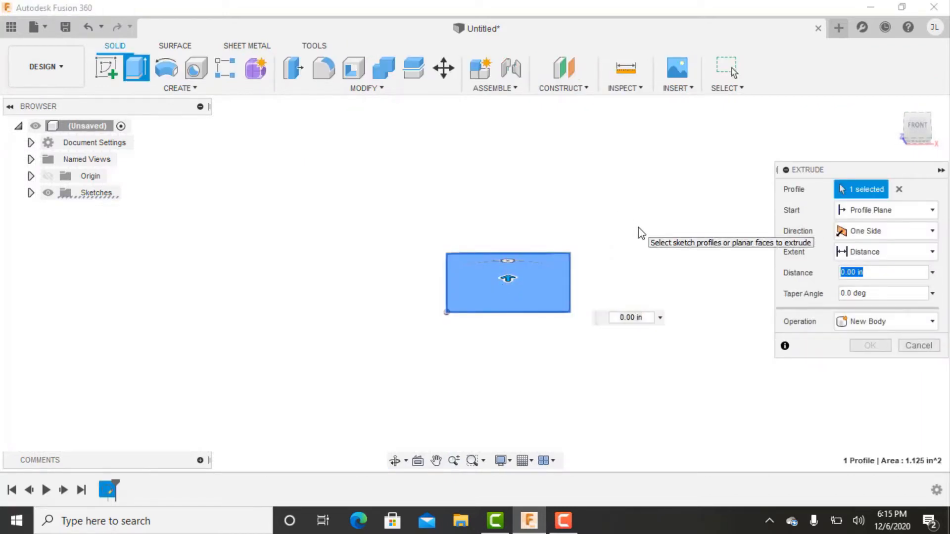
{"action": "key", "text": "Return"}
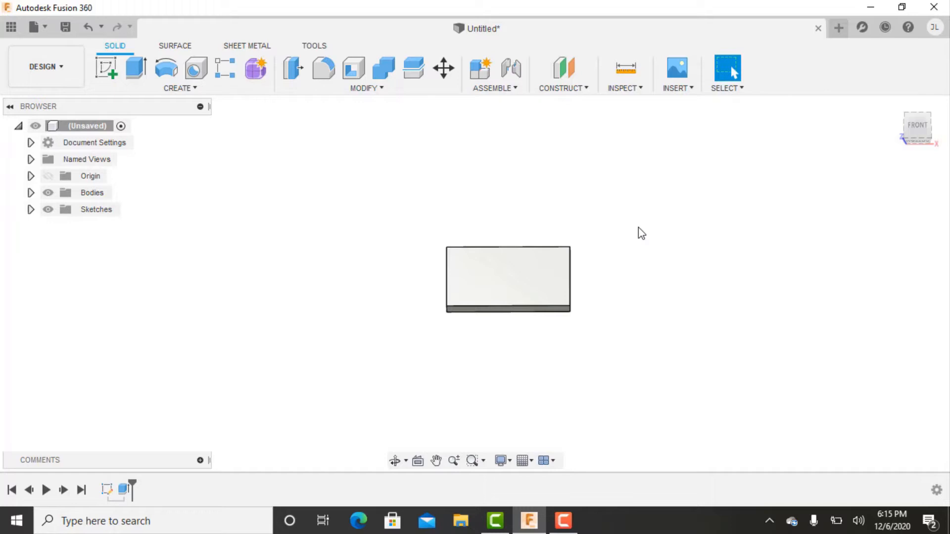
Review the base rectangle sketch and the settings of the plate's extrusion.
{"action": "left_click", "coordinate": [394, 460]}
{"action": "left_click_drag", "start_coordinate": [394, 436], "coordinate": [397, 361]}
{"action": "double_click", "coordinate": [107, 489]}
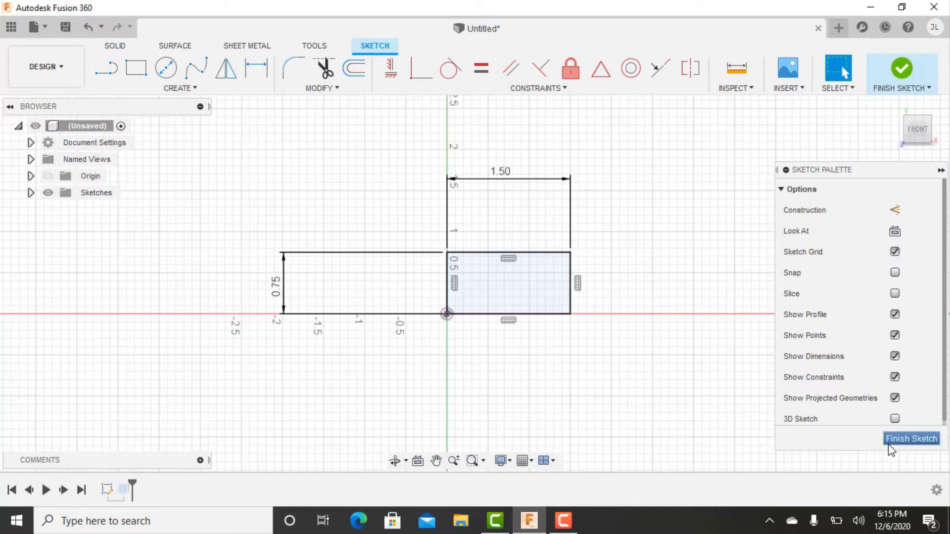
{"action": "left_click", "coordinate": [911, 439]}
{"action": "double_click", "coordinate": [124, 490]}
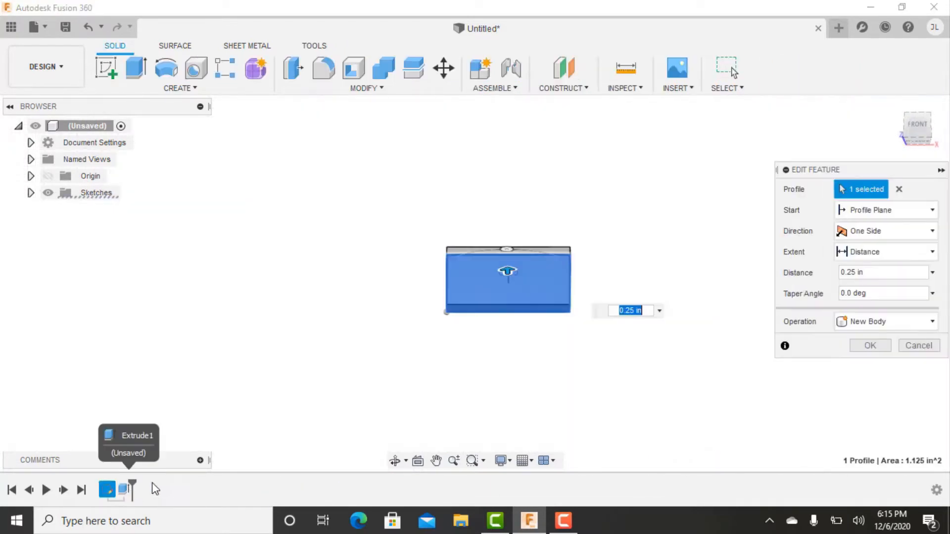
{"action": "middle_click_drag", "start_coordinate": [520, 359], "coordinate": [528, 317], "text": "shift"}
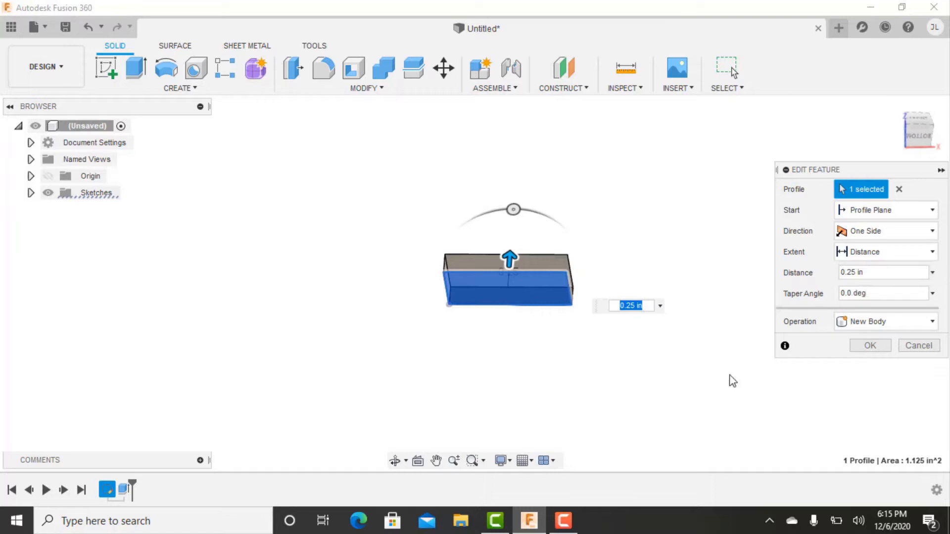
{"action": "left_click", "coordinate": [869, 345]}
Start a new sketch on the large face of the base plate.
{"action": "middle_click_drag", "start_coordinate": [643, 349], "coordinate": [601, 398], "text": "shift"}
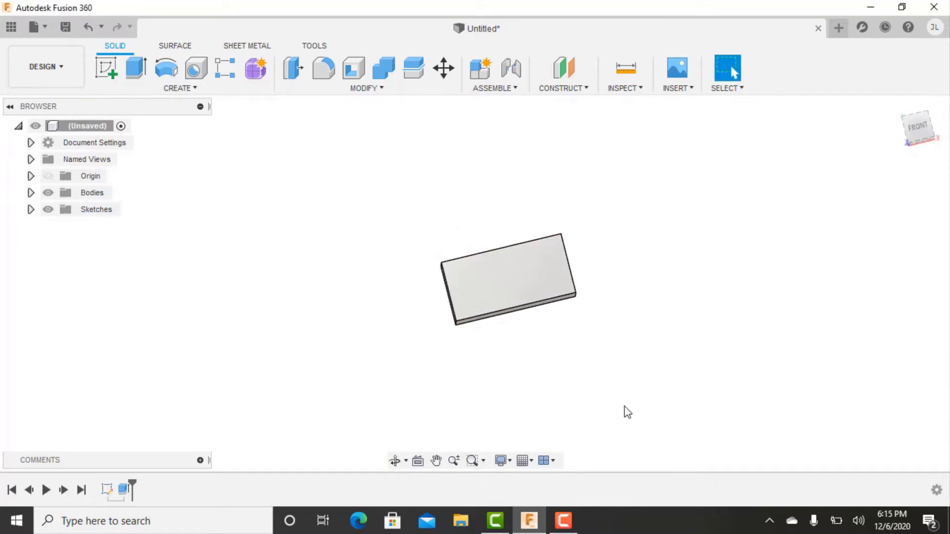
{"action": "left_click", "coordinate": [107, 69]}
{"action": "mouse_move", "coordinate": [321, 303]}
{"action": "middle_mouse_down", "text": "shift"}
{"action": "mouse_move", "coordinate": [617, 257]}
{"action": "mouse_move", "coordinate": [471, 231]}
{"action": "middle_mouse_up", "text": "shift"}
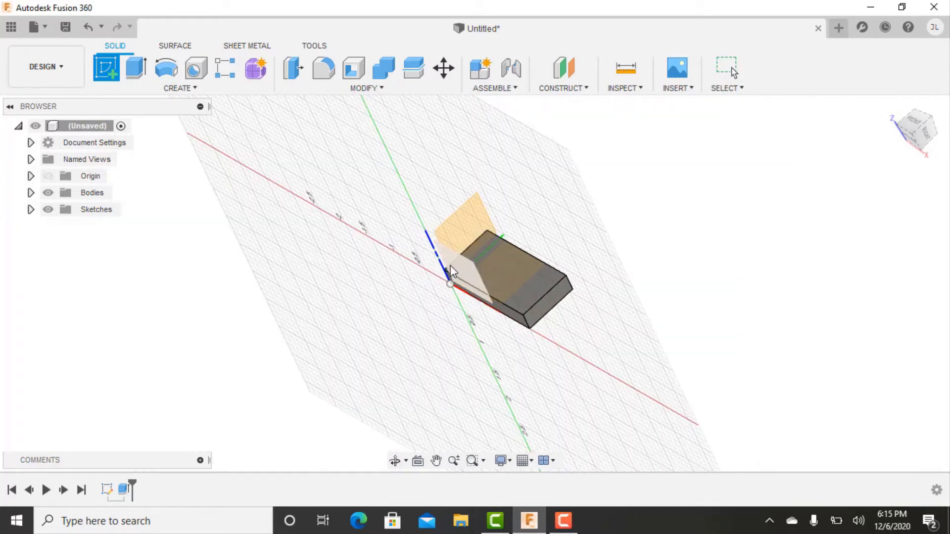
{"action": "middle_click_drag", "start_coordinate": [606, 290], "coordinate": [558, 278], "text": "shift"}
{"action": "scroll", "coordinate": [557, 274], "scroll_direction": "up", "scroll_amount": 2}
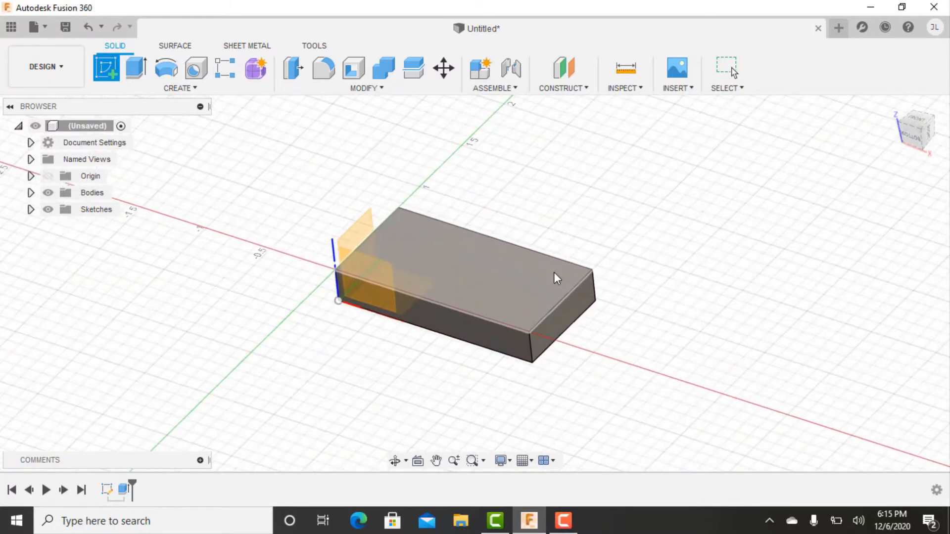
{"action": "left_click", "coordinate": [511, 286]}
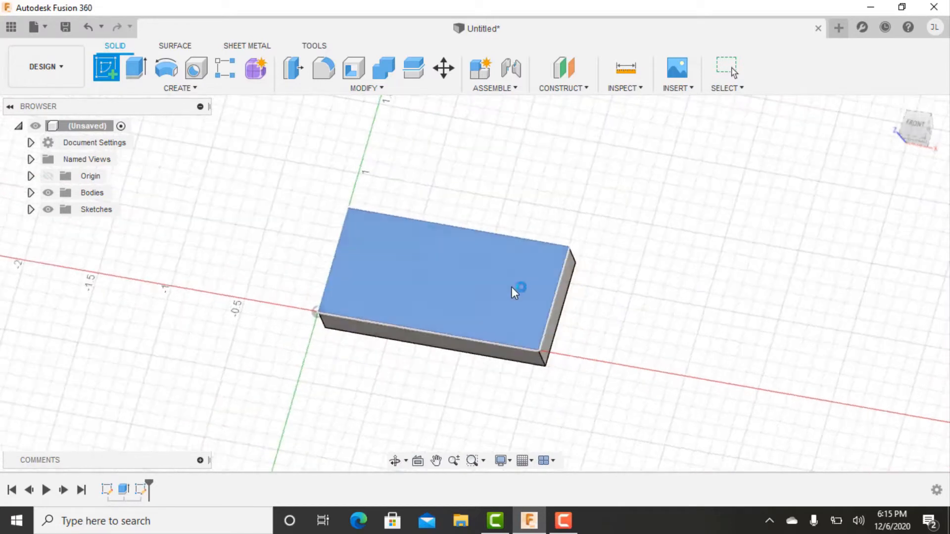
Sketch a rectangle about 0.3 in tall across the plate's full width, near the middle of the face.
{"action": "left_click", "coordinate": [136, 72]}
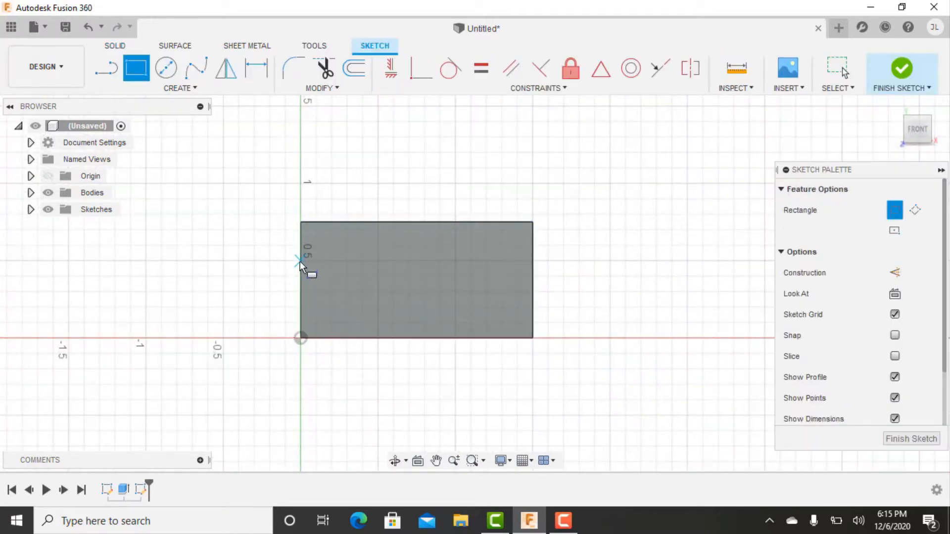
{"action": "left_click", "coordinate": [300, 263]}
{"action": "left_click", "coordinate": [533, 309]}
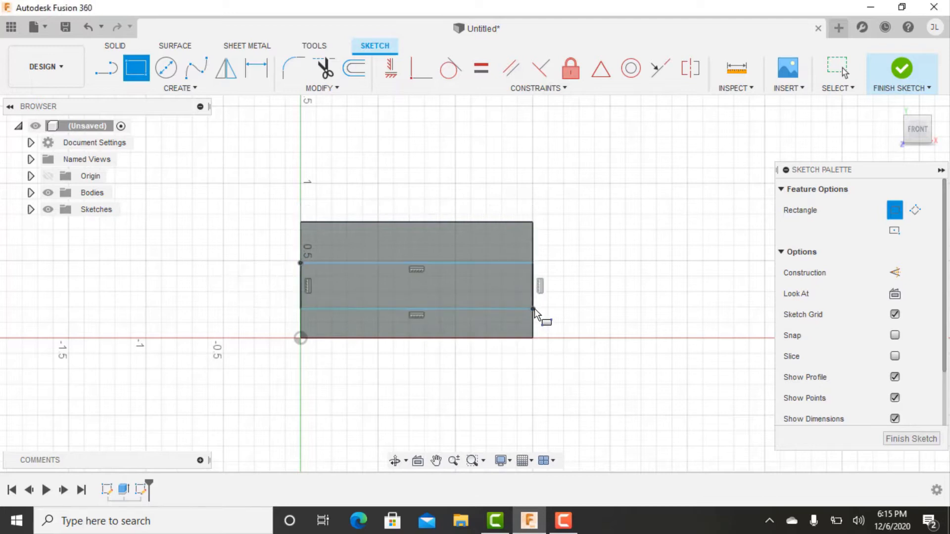
{"action": "key", "text": "Escape"}
Extrude the middle strip profile 1 in out from the plate to form a tongue.
{"action": "key", "text": "e"}
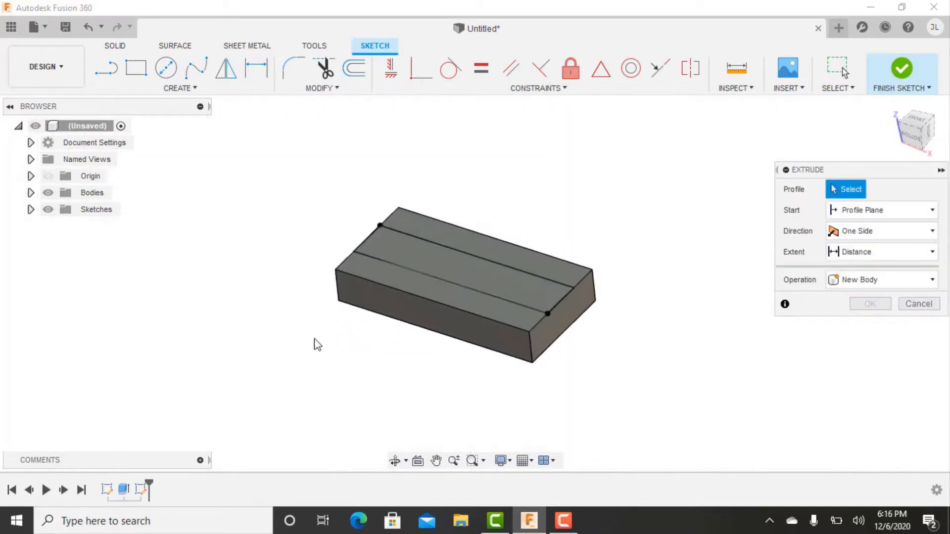
{"action": "left_click", "coordinate": [395, 247]}
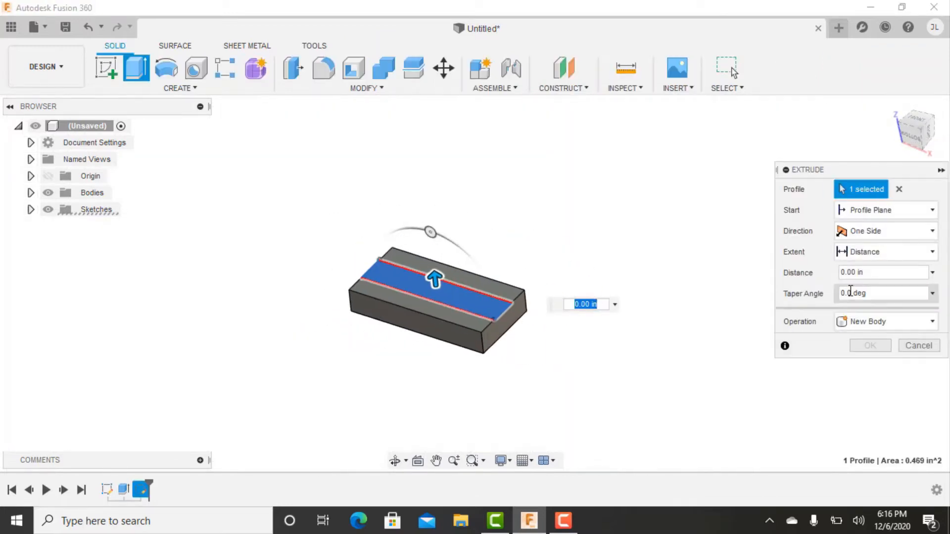
{"action": "left_click", "coordinate": [880, 273]}
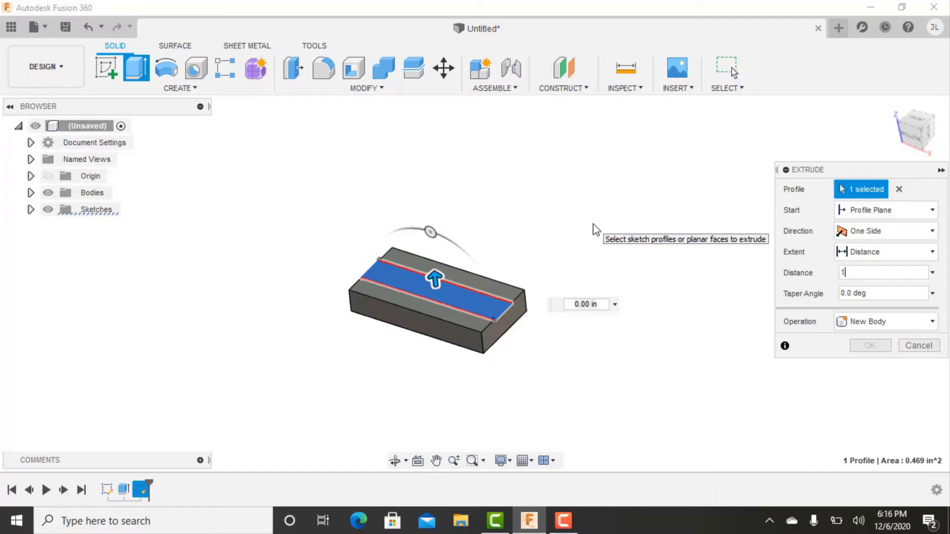
{"action": "key", "text": "Return"}
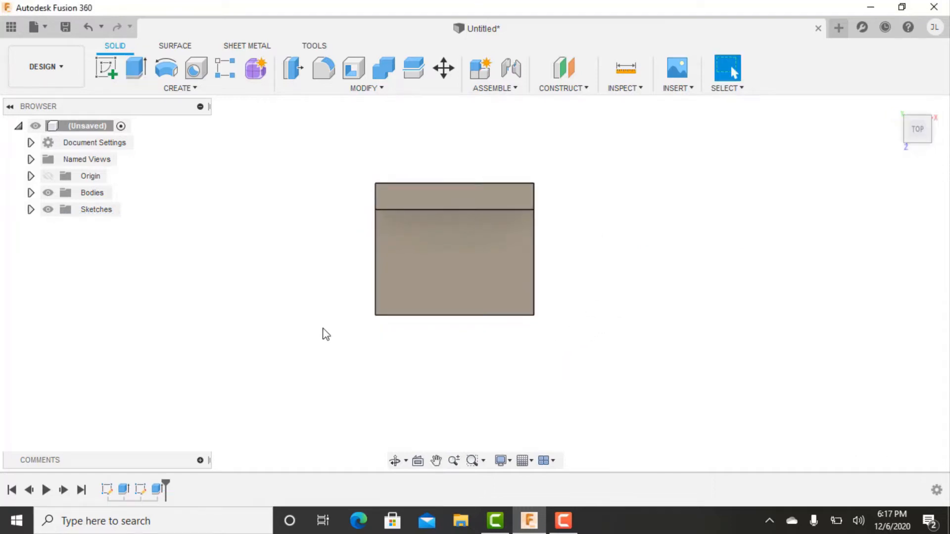
Start a sketch on the tongue's upper face and draw a circle about 0.47 in in diameter, centred across its width.
{"action": "left_click", "coordinate": [98, 67]}
{"action": "left_click", "coordinate": [393, 238]}
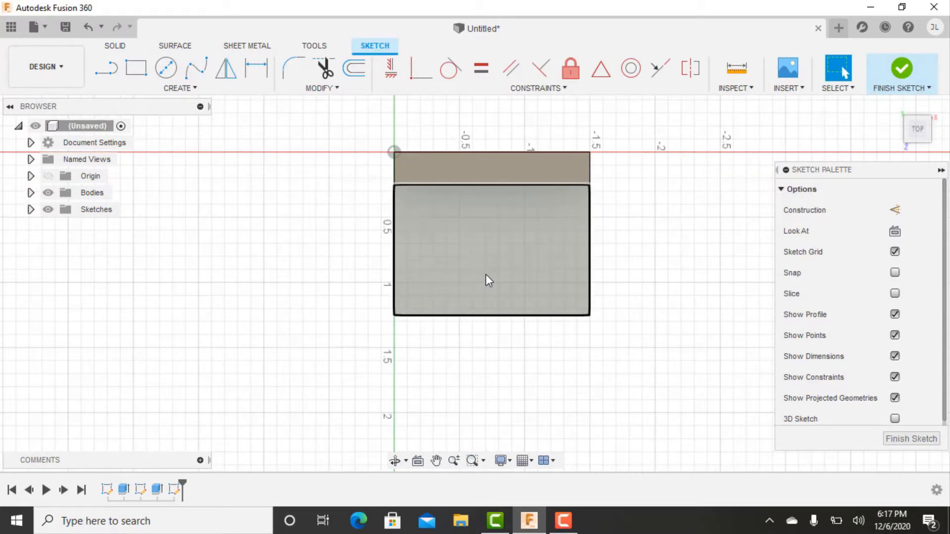
{"action": "key", "text": "c"}
{"action": "left_click", "coordinate": [491, 264]}
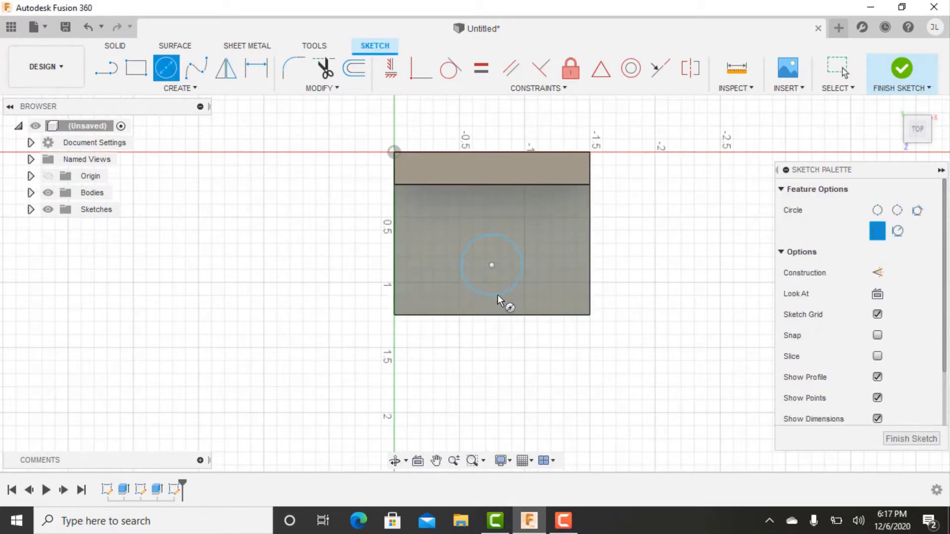
{"action": "left_click", "coordinate": [496, 294]}
{"action": "key", "text": "Escape"}
Extrude the circle as a cut through the full thickness of the tongue to make a hole.
{"action": "key", "text": "e"}
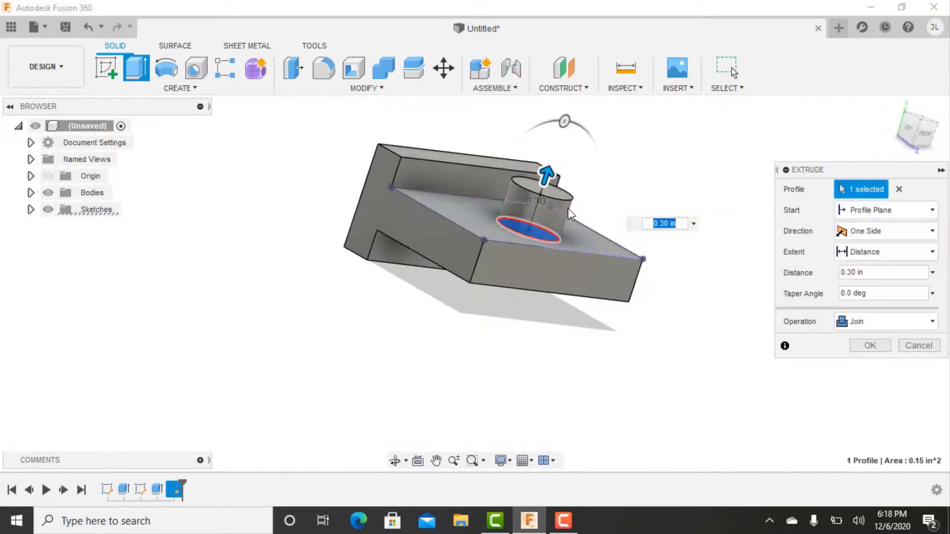
{"action": "middle_click_drag", "start_coordinate": [567, 218], "coordinate": [544, 236], "text": "shift"}
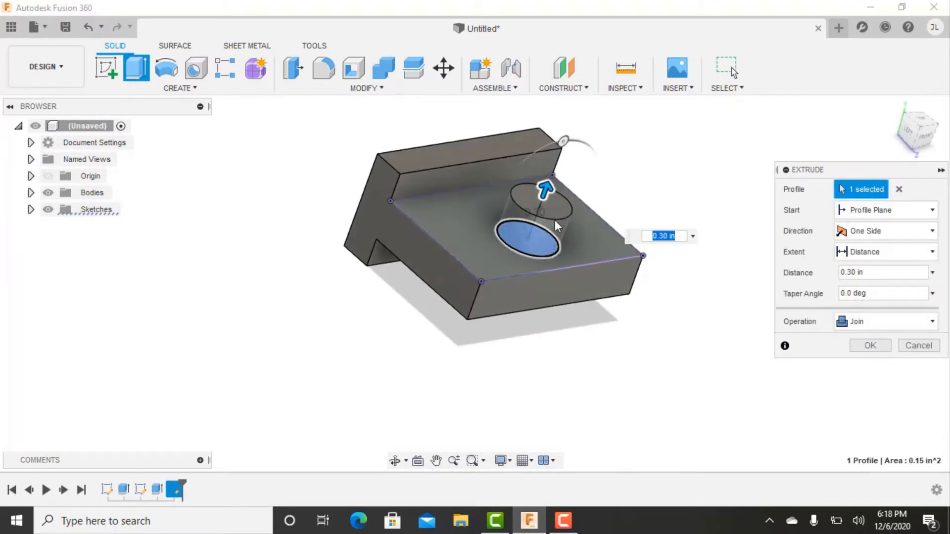
{"action": "middle_click_drag", "start_coordinate": [600, 246], "coordinate": [624, 254], "text": "shift"}
{"action": "left_click_drag", "start_coordinate": [548, 181], "coordinate": [632, 295]}
{"action": "middle_click_drag", "start_coordinate": [756, 368], "coordinate": [791, 371], "text": "shift"}
{"action": "left_click", "coordinate": [870, 366]}
Fillet the two inner edges where the tongue meets the base plate with a 0.125 in radius.
{"action": "middle_click_drag", "start_coordinate": [691, 333], "coordinate": [624, 257], "text": "shift"}
{"action": "left_click", "coordinate": [915, 137]}
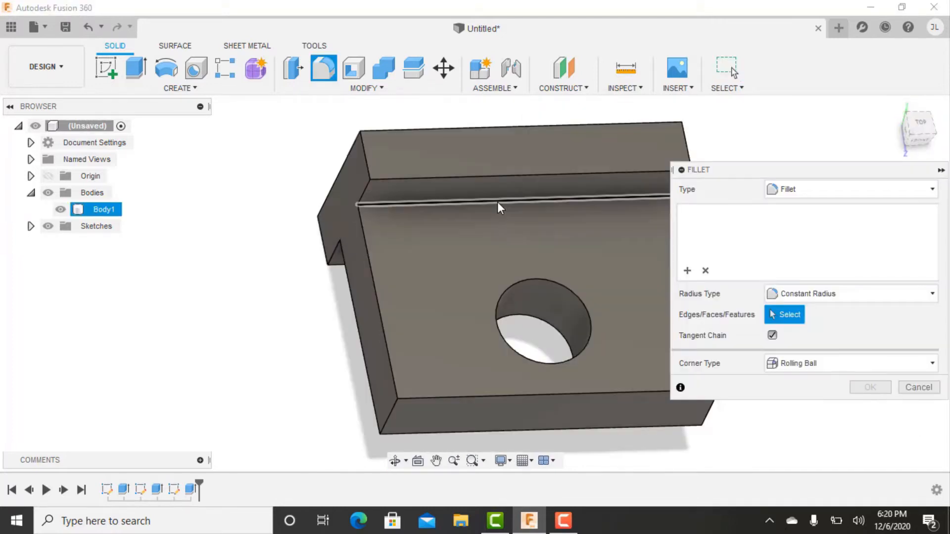
{"action": "left_click", "coordinate": [497, 204]}
{"action": "middle_click_drag", "start_coordinate": [483, 332], "coordinate": [369, 354], "text": "shift"}
{"action": "left_click", "coordinate": [381, 347]}
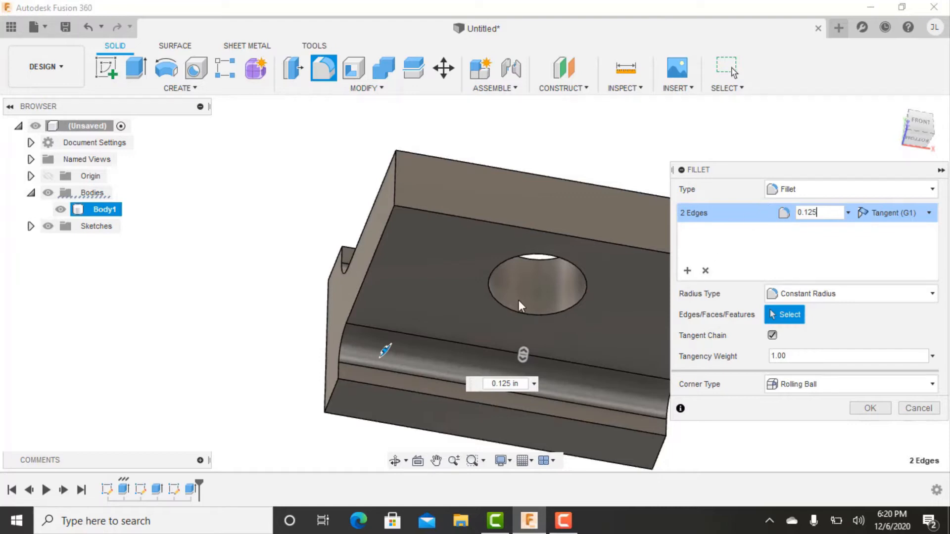
{"action": "middle_click_drag", "start_coordinate": [455, 228], "coordinate": [481, 267], "text": "shift"}
{"action": "middle_click_drag", "start_coordinate": [437, 345], "coordinate": [422, 331], "text": "shift"}
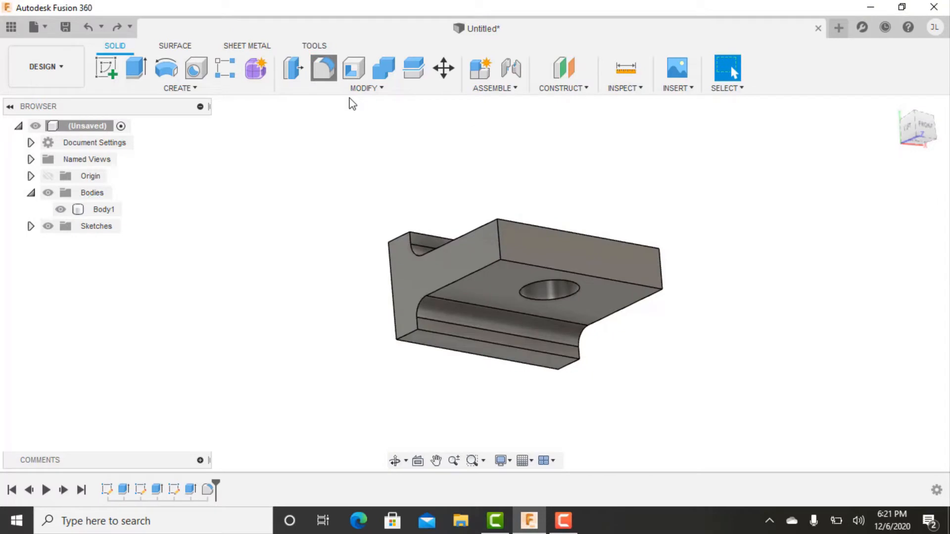
Fillet the two outer corner edges at the tongue's free end with a 0.25 in radius.
{"action": "left_click", "coordinate": [497, 241]}
{"action": "middle_click_drag", "start_coordinate": [498, 242], "coordinate": [557, 242], "text": "shift"}
{"action": "left_click", "coordinate": [557, 243]}
{"action": "middle_click_drag", "start_coordinate": [462, 206], "coordinate": [594, 305], "text": "shift"}
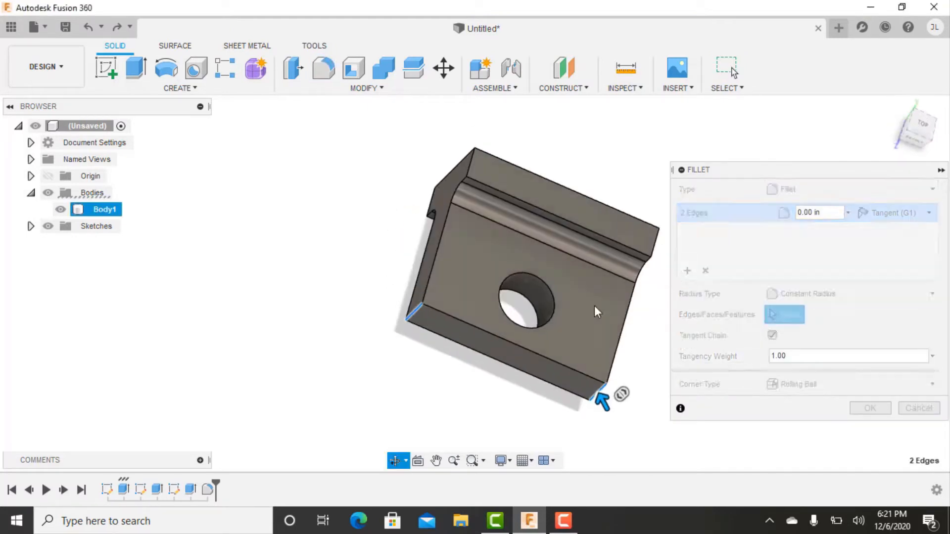
{"action": "left_click", "coordinate": [822, 212]}
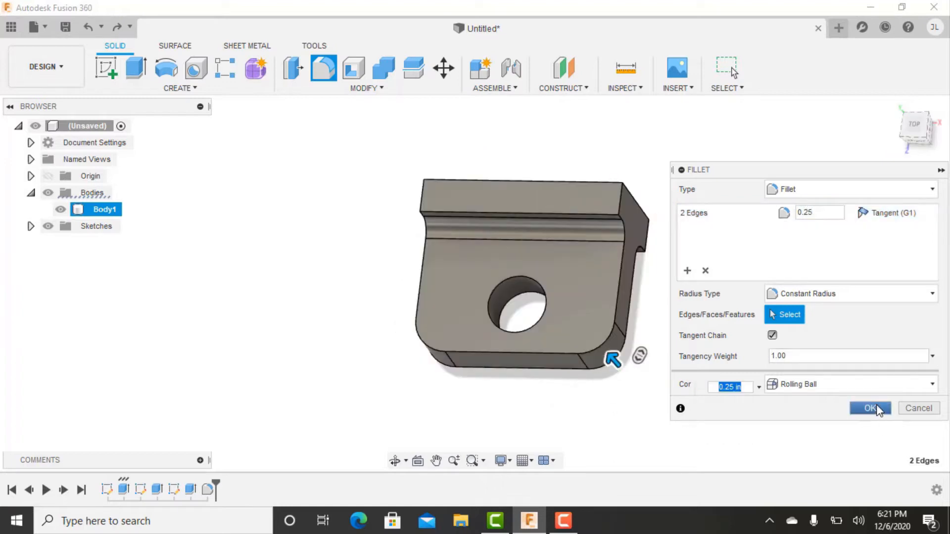
{"action": "left_click", "coordinate": [871, 408]}
Examine the finished part from several sides, including its fillets, through hole and end profile.
{"action": "left_click", "coordinate": [390, 89]}
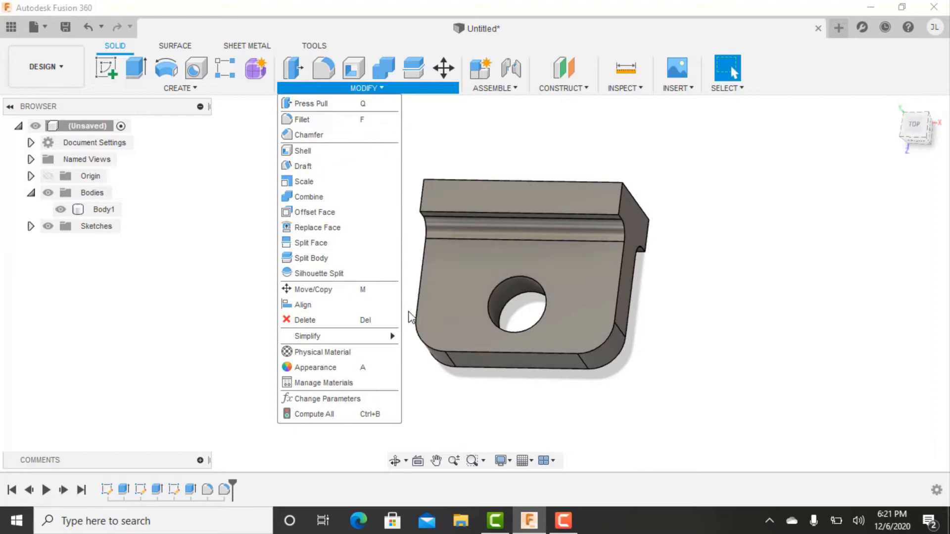
{"action": "key", "text": "Escape"}
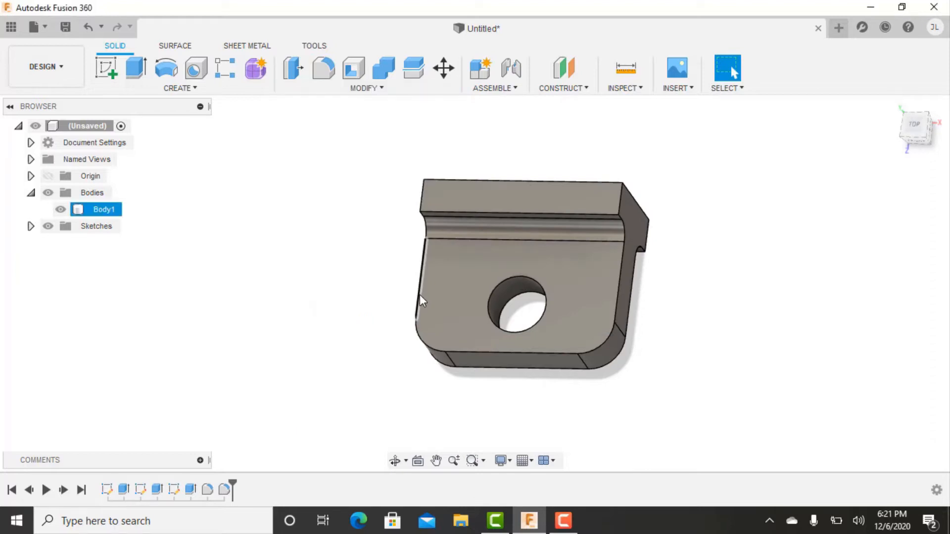
{"action": "middle_click_drag", "start_coordinate": [428, 396], "coordinate": [461, 350], "text": "shift"}
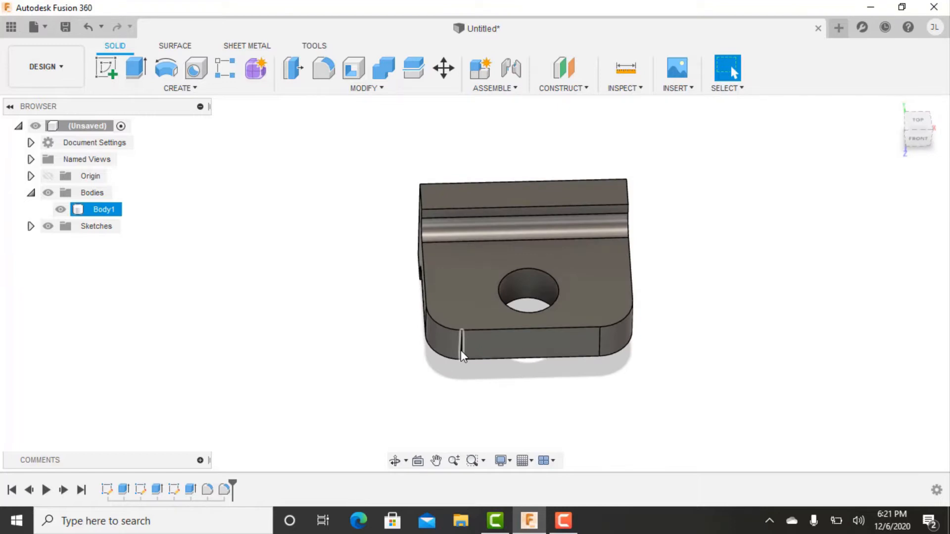
{"action": "middle_click_drag", "start_coordinate": [404, 399], "coordinate": [219, 305], "text": "shift"}
{"action": "left_click", "coordinate": [579, 341]}
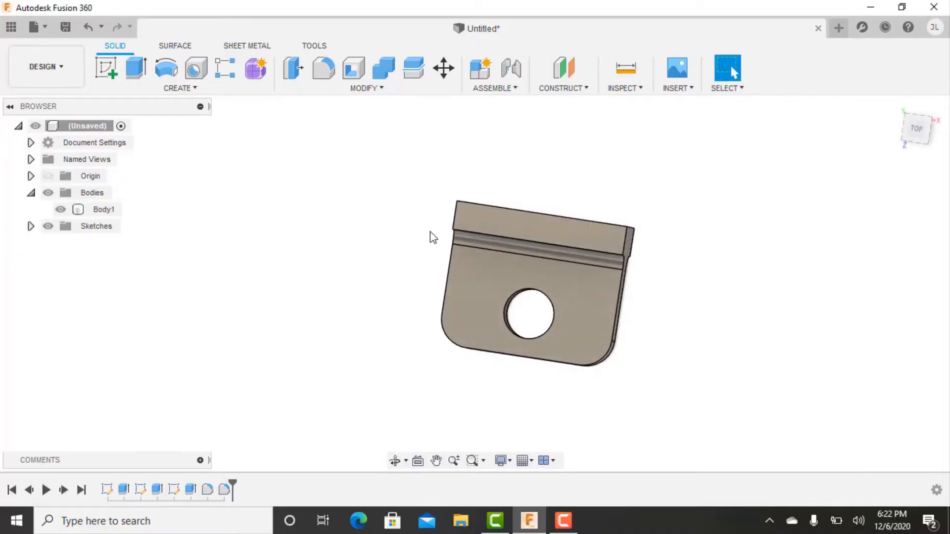
{"action": "left_click", "coordinate": [444, 271]}
{"action": "middle_click_drag", "start_coordinate": [325, 240], "coordinate": [564, 248], "text": "shift"}
{"action": "middle_click_drag", "start_coordinate": [617, 416], "coordinate": [647, 274], "text": "shift"}
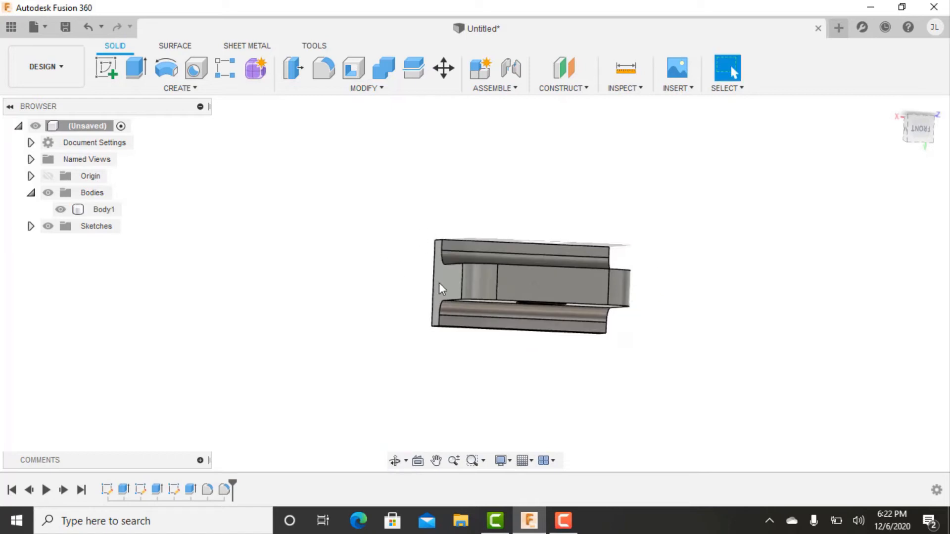
Inspect the bracket's broad faces, hole, rounded tongue end and base plate in bottom, top, front and back orientations.
{"action": "middle_click_drag", "start_coordinate": [662, 307], "coordinate": [640, 295], "text": "shift"}
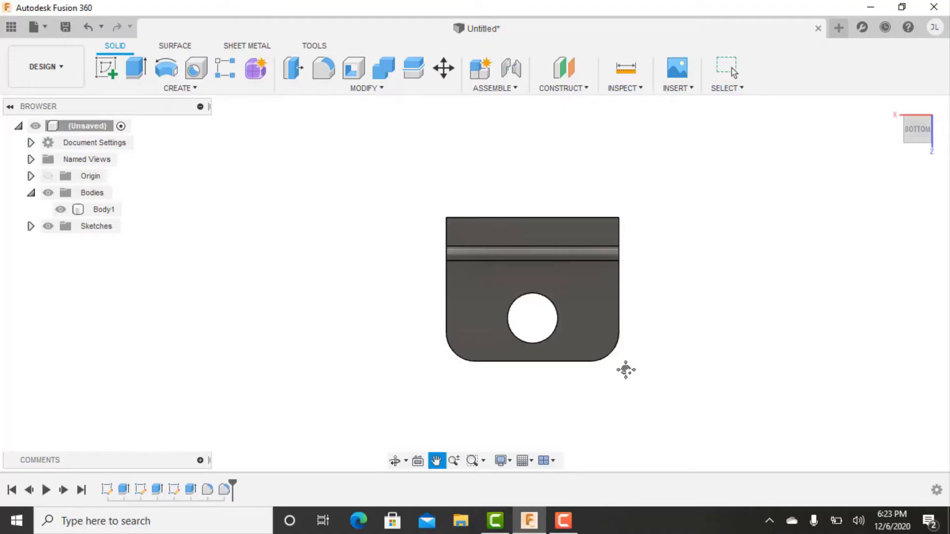
{"action": "left_click", "coordinate": [585, 258]}
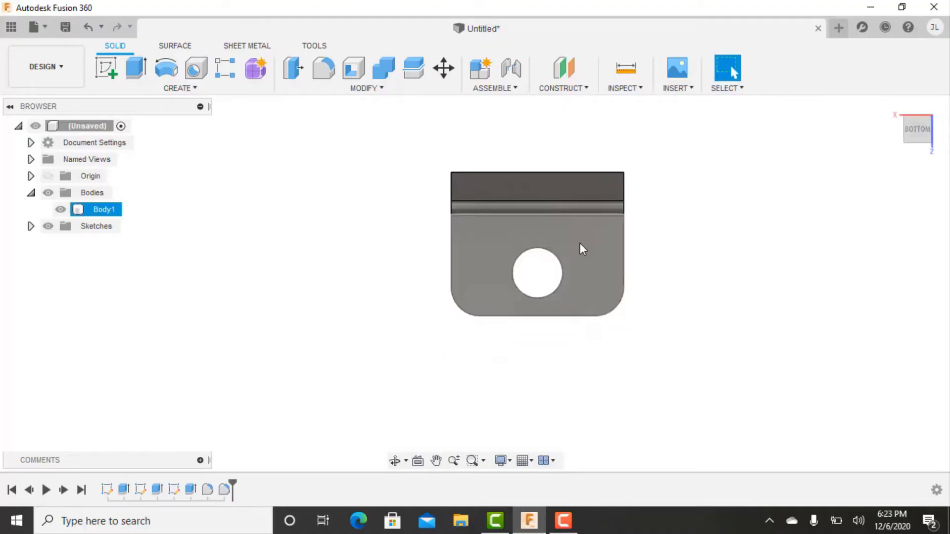
{"action": "left_click", "coordinate": [359, 251]}
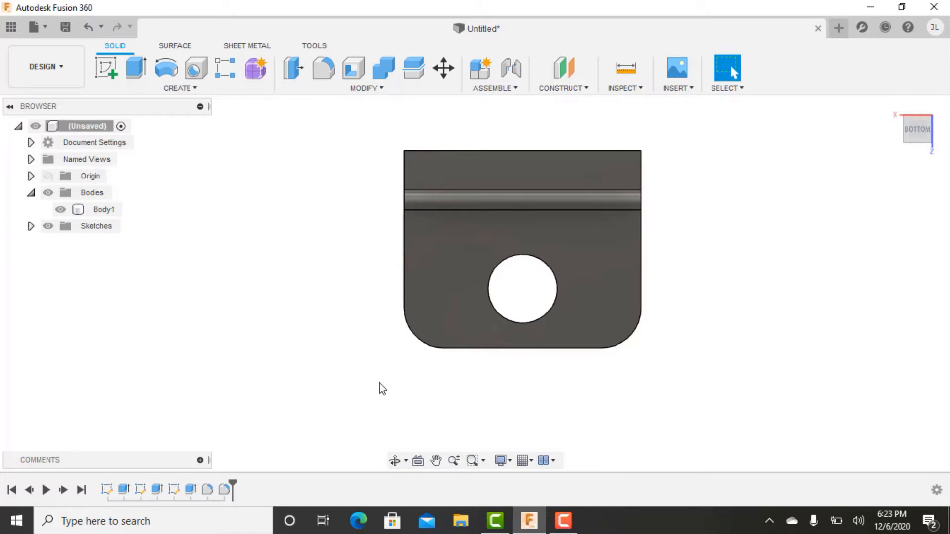
{"action": "middle_click_drag", "start_coordinate": [755, 193], "coordinate": [533, 174], "text": "shift"}
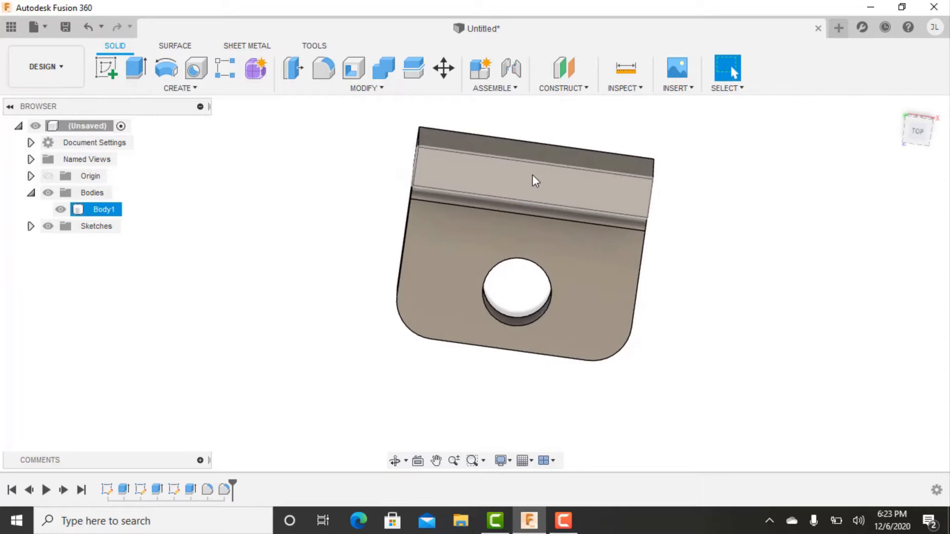
{"action": "middle_click_drag", "start_coordinate": [592, 282], "coordinate": [683, 262]}
{"action": "middle_click_drag", "start_coordinate": [662, 293], "coordinate": [670, 161], "text": "shift"}
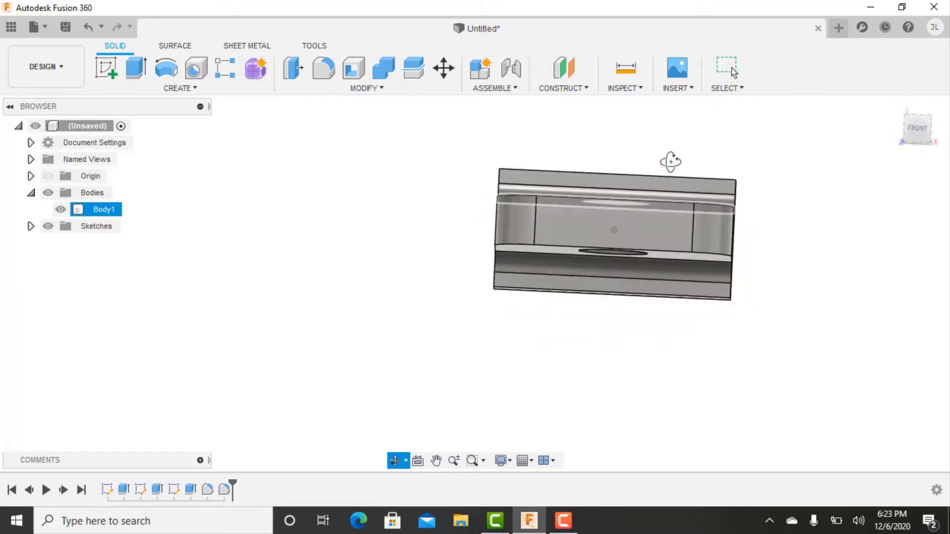
{"action": "left_click", "coordinate": [917, 131]}
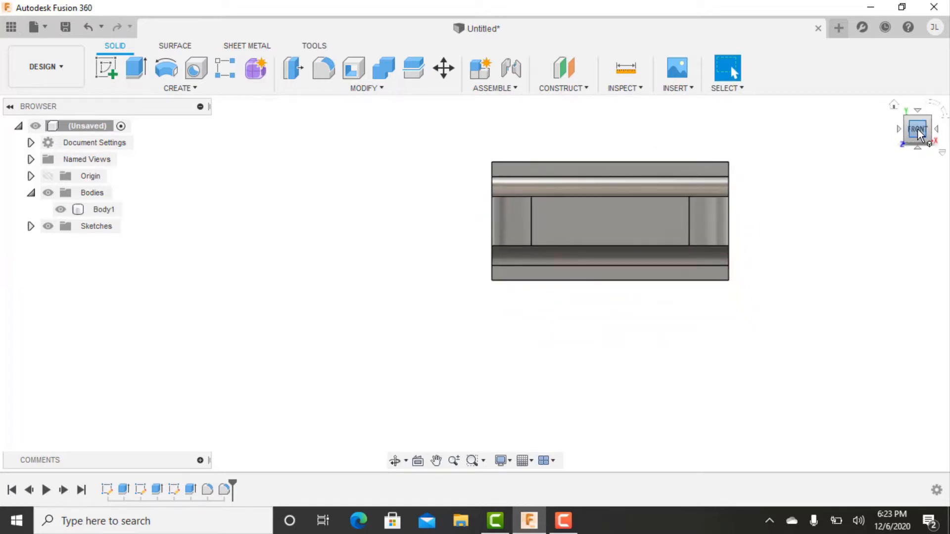
{"action": "middle_click_drag", "start_coordinate": [769, 144], "coordinate": [743, 333], "text": "shift"}
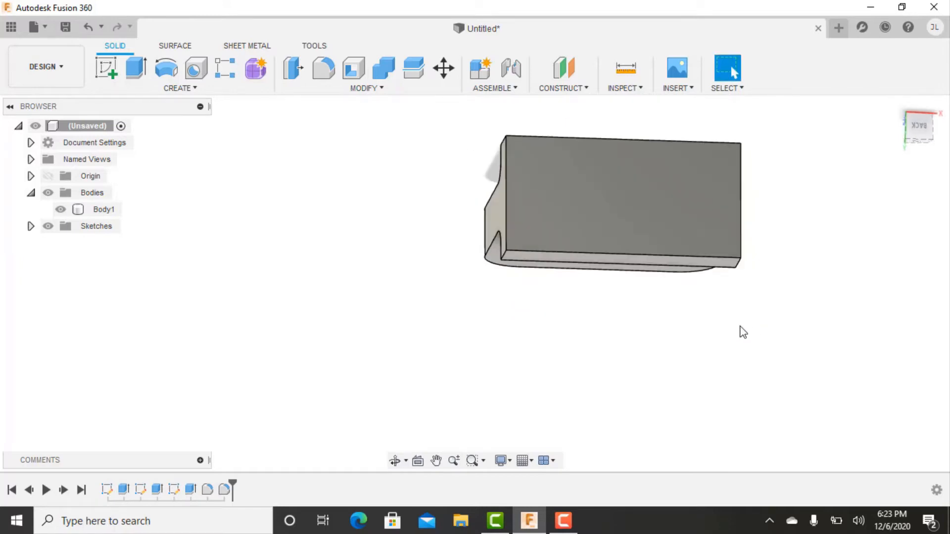
{"action": "middle_click_drag", "start_coordinate": [663, 385], "coordinate": [626, 267], "text": "shift"}
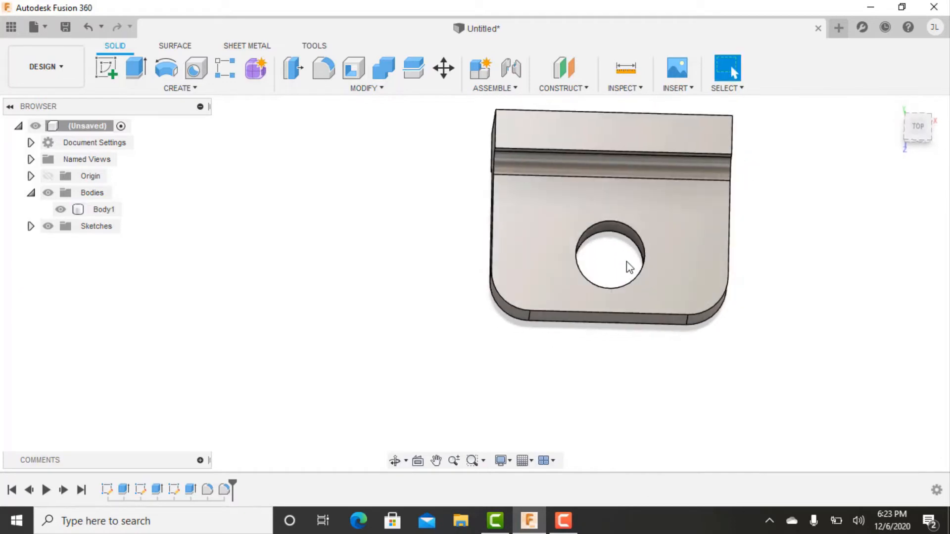
{"action": "middle_click_drag", "start_coordinate": [726, 250], "coordinate": [640, 291]}
{"action": "middle_click_drag", "start_coordinate": [615, 326], "coordinate": [385, 273], "text": "shift"}
{"action": "middle_click_drag", "start_coordinate": [625, 349], "coordinate": [546, 381], "text": "shift"}
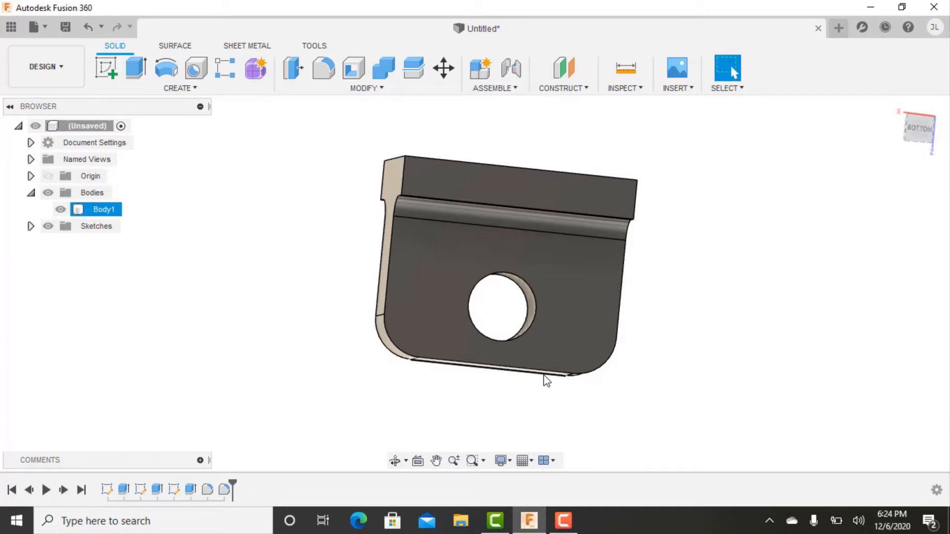
{"action": "left_click", "coordinate": [352, 324]}
{"action": "middle_click_drag", "start_coordinate": [351, 325], "coordinate": [441, 312], "text": "shift"}
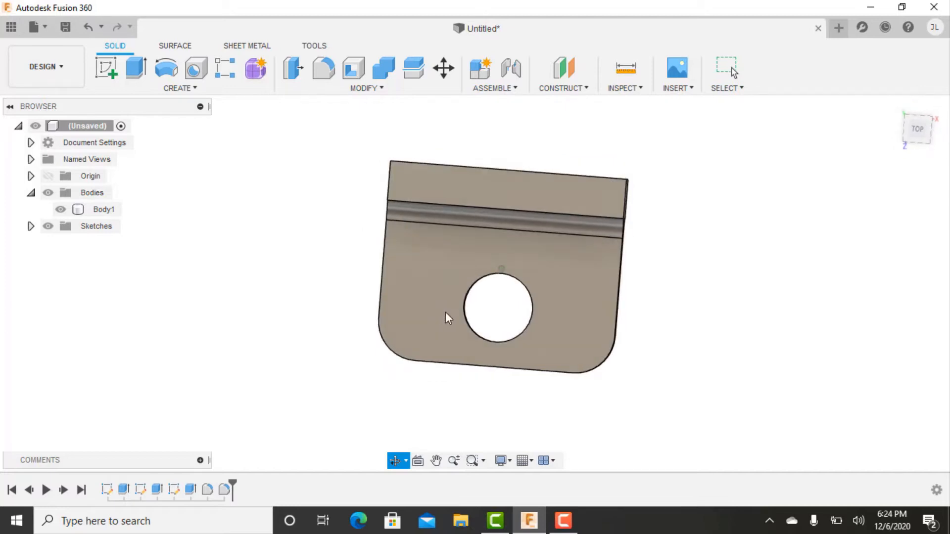
{"action": "left_click", "coordinate": [452, 308]}
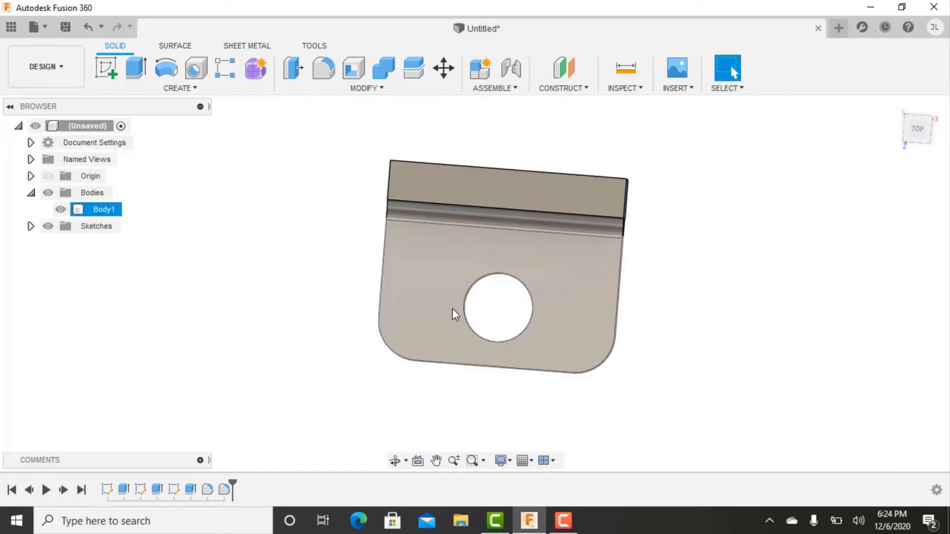
{"action": "left_click", "coordinate": [481, 388]}
Save the design as Swing Arm Tab and open it in the Manufacture workspace.
{"action": "left_click", "coordinate": [44, 66]}
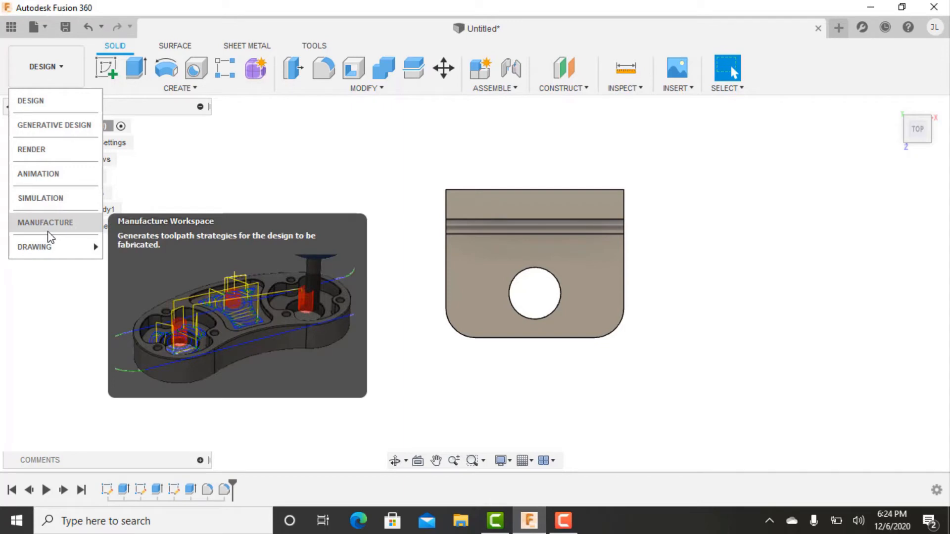
{"action": "left_click", "coordinate": [47, 230]}
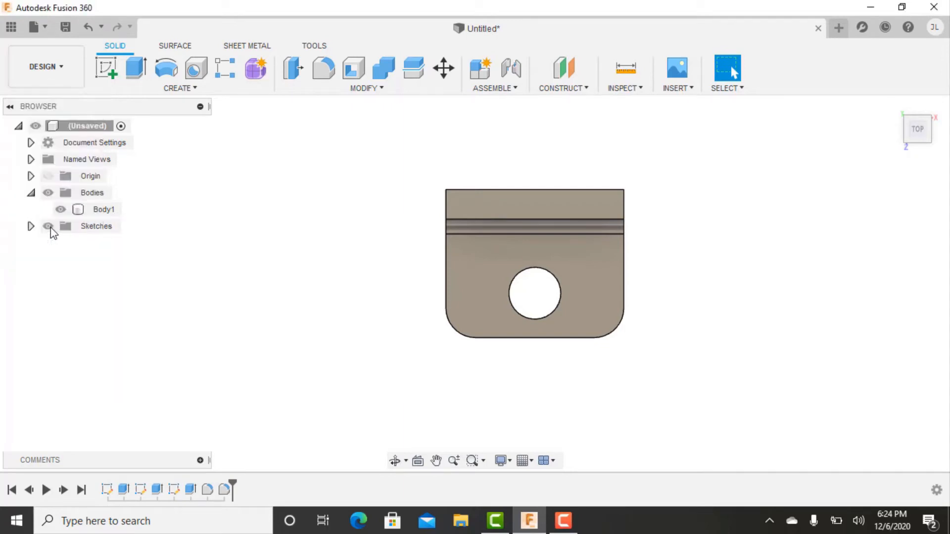
{"action": "middle_click_drag", "start_coordinate": [445, 205], "coordinate": [725, 187], "text": "shift"}
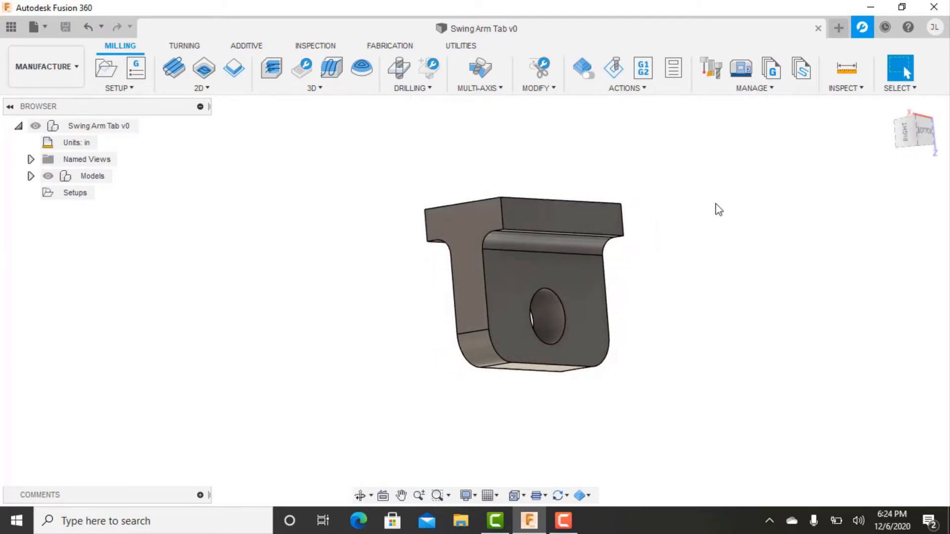
Create a milling setup oriented by Z axis/plane and X axis, with the short end edge of the base plate as Z axis.
{"action": "left_click", "coordinate": [101, 67]}
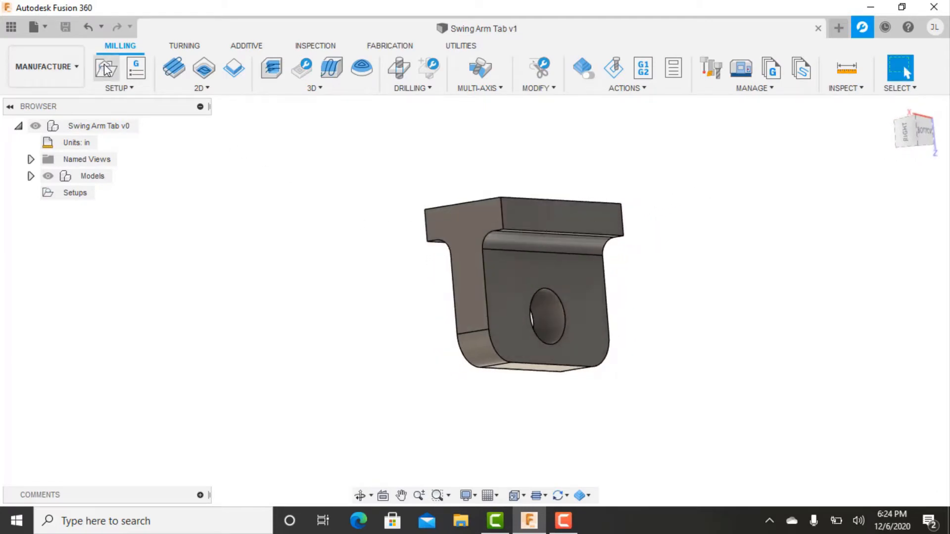
{"action": "middle_click_drag", "start_coordinate": [357, 232], "coordinate": [307, 195]}
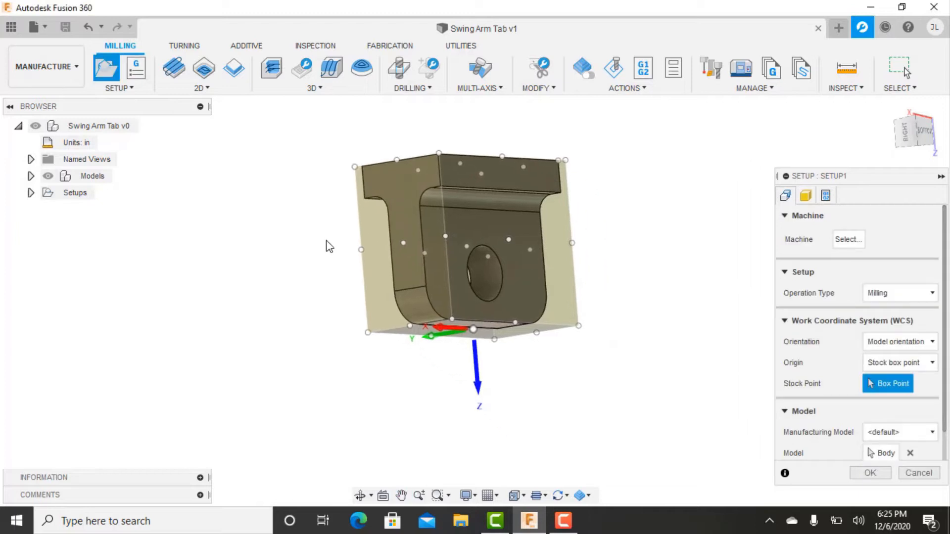
{"action": "left_click_drag", "start_coordinate": [811, 174], "coordinate": [779, 123]}
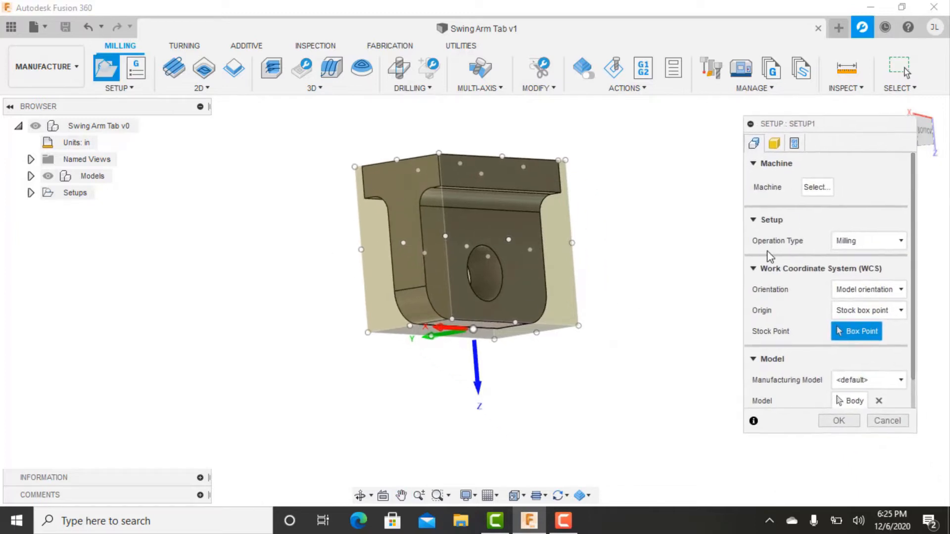
{"action": "middle_click_drag", "start_coordinate": [546, 342], "coordinate": [549, 158], "text": "shift"}
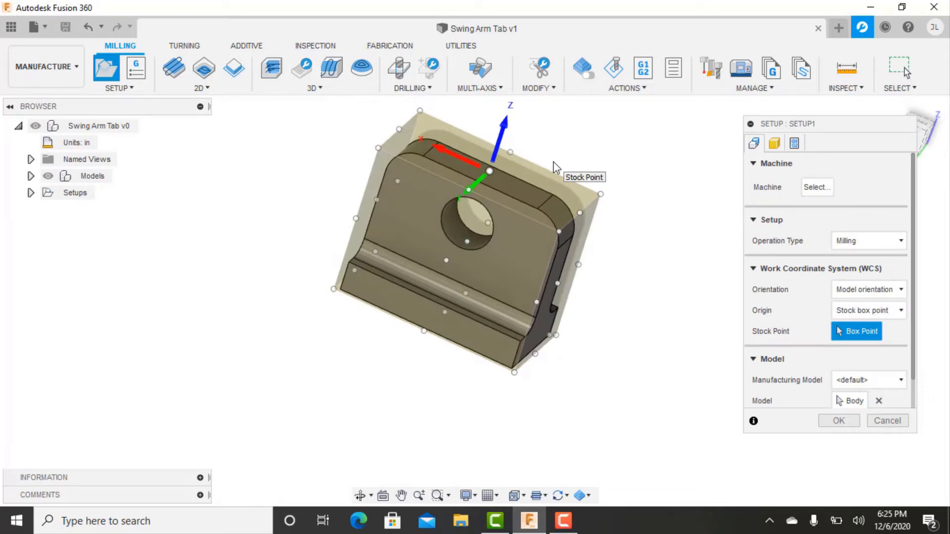
{"action": "middle_click_drag", "start_coordinate": [554, 163], "coordinate": [552, 223], "text": "shift"}
{"action": "middle_click_drag", "start_coordinate": [575, 269], "coordinate": [595, 310], "text": "shift"}
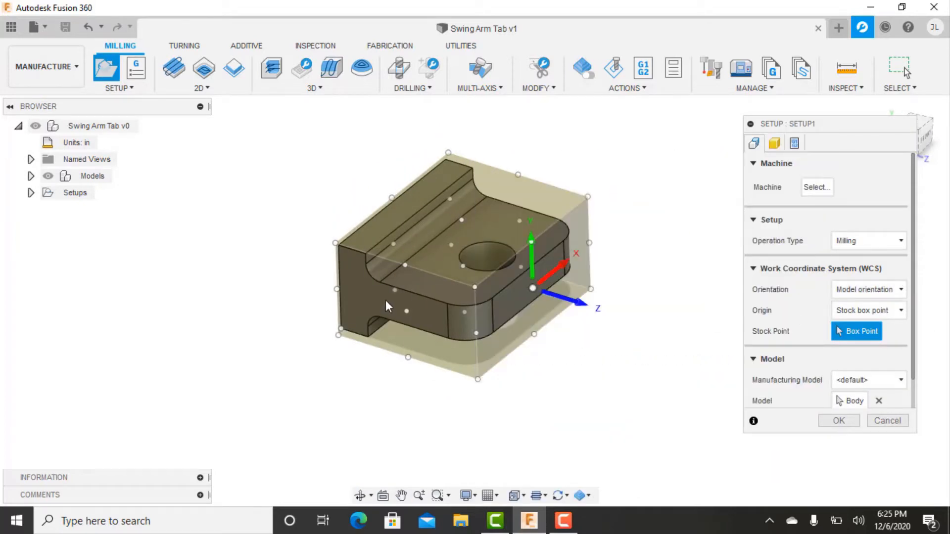
{"action": "left_click", "coordinate": [863, 290]}
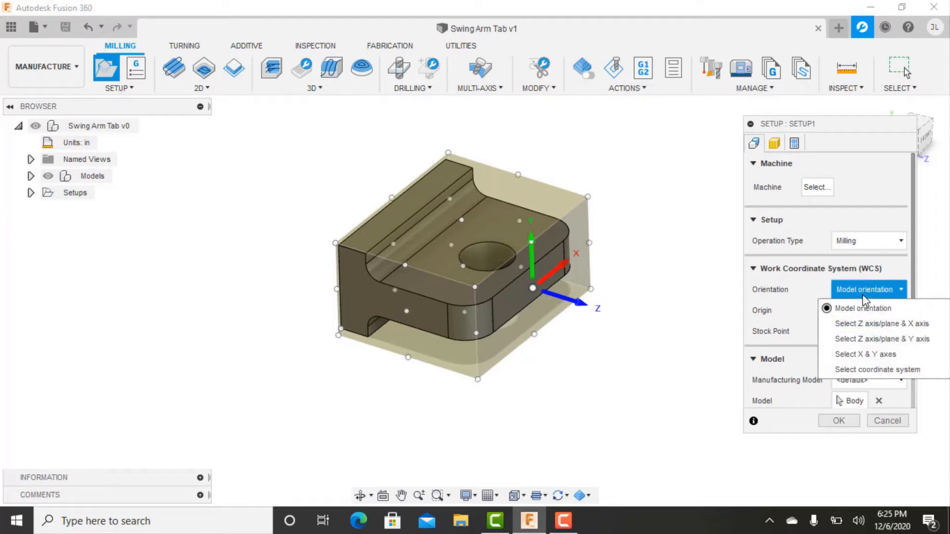
{"action": "left_click", "coordinate": [869, 327]}
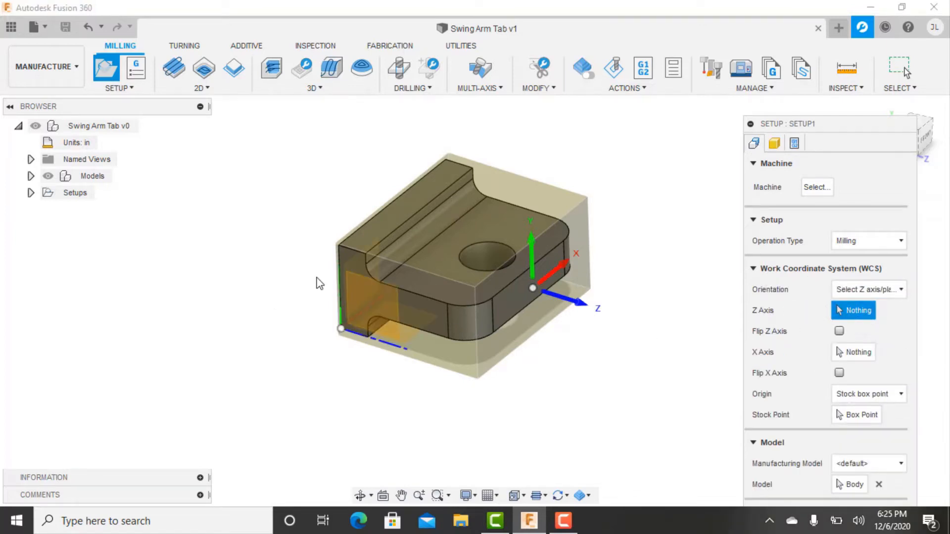
{"action": "left_click", "coordinate": [337, 257]}
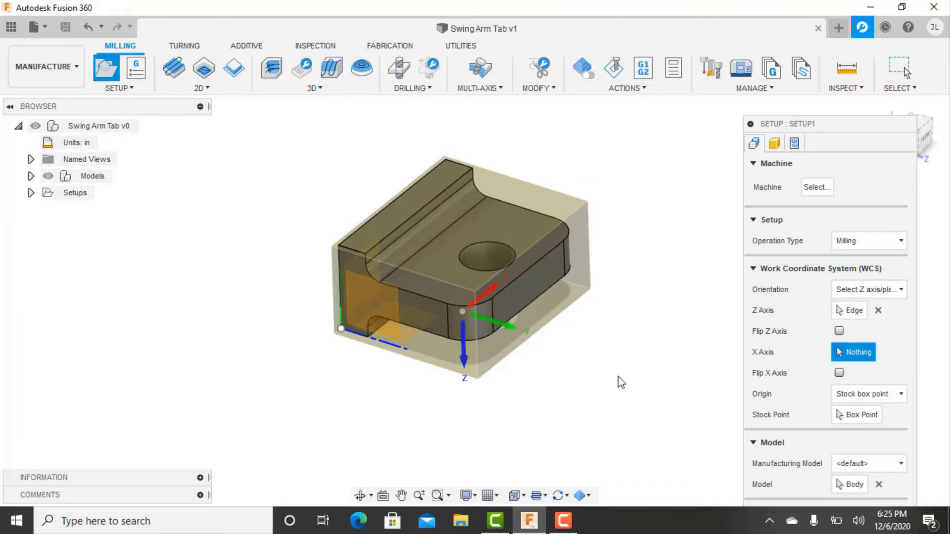
Align the setup's X axis with the long edge of the base plate and flip its direction.
{"action": "middle_click_drag", "start_coordinate": [598, 369], "coordinate": [716, 197], "text": "shift"}
{"action": "middle_click_drag", "start_coordinate": [732, 356], "coordinate": [474, 212], "text": "shift"}
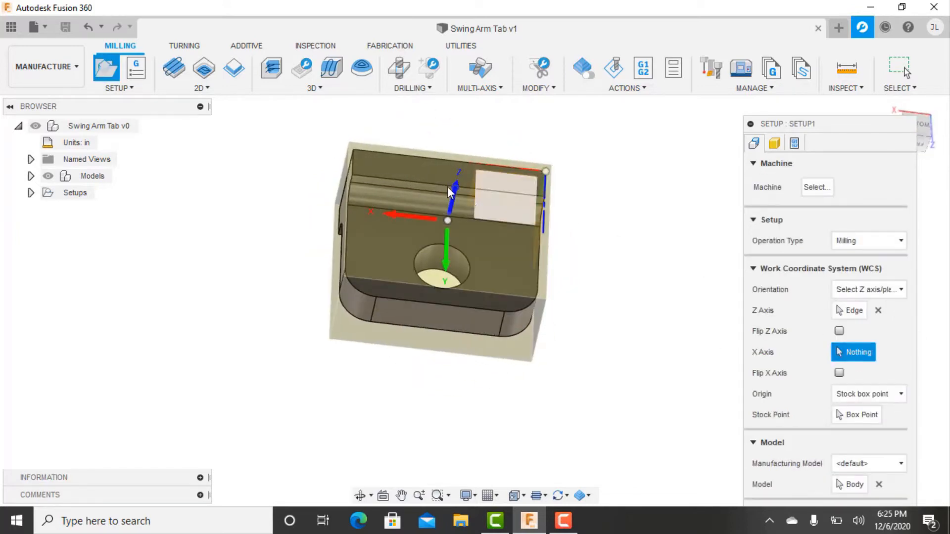
{"action": "left_click", "coordinate": [422, 182]}
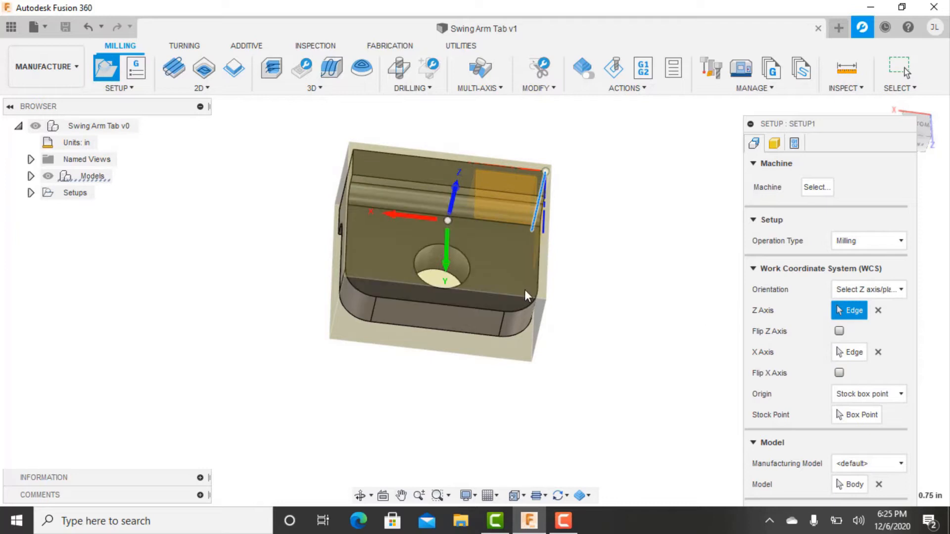
{"action": "left_click", "coordinate": [840, 373]}
{"action": "middle_click_drag", "start_coordinate": [579, 388], "coordinate": [646, 327], "text": "shift"}
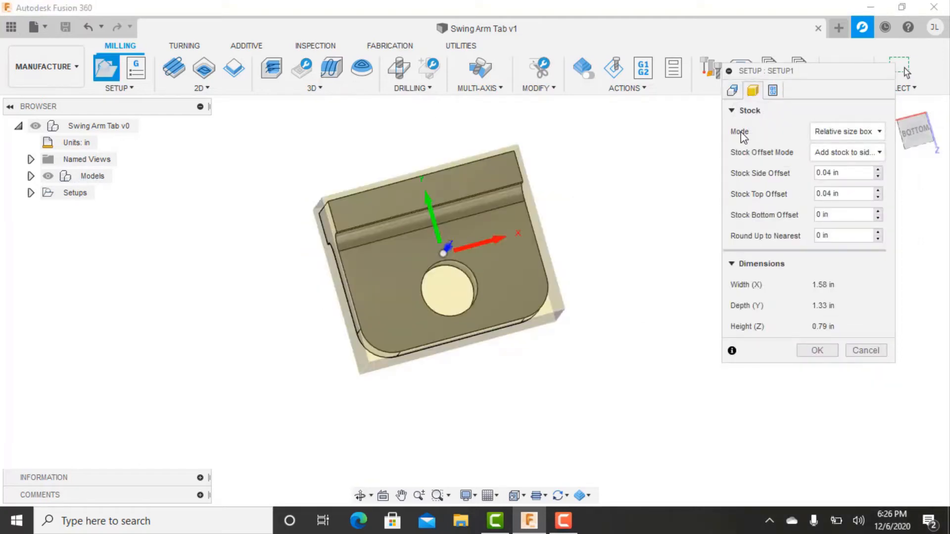
Define the setup's stock as a fixed size box with a width of 2.88 in.
{"action": "left_click", "coordinate": [852, 140]}
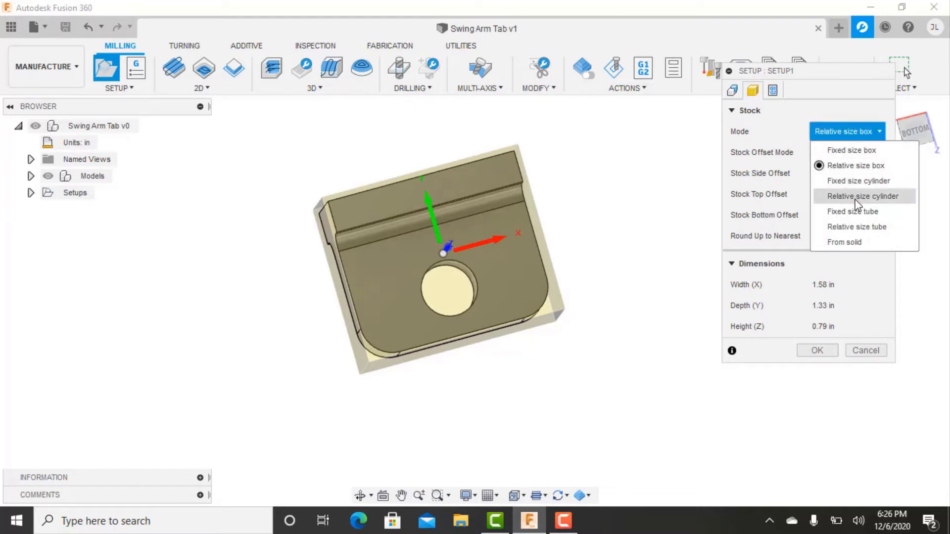
{"action": "left_click", "coordinate": [874, 151]}
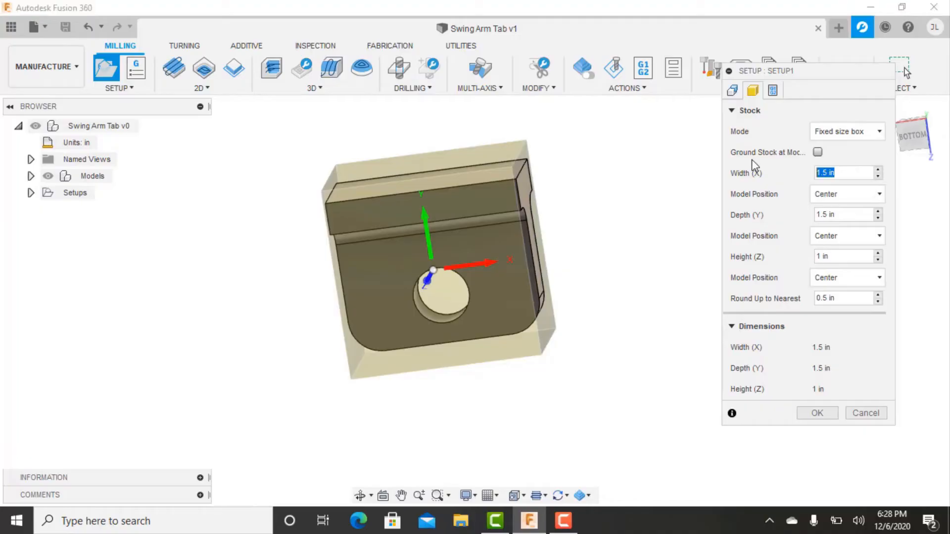
{"action": "type", "text": "2.88"}
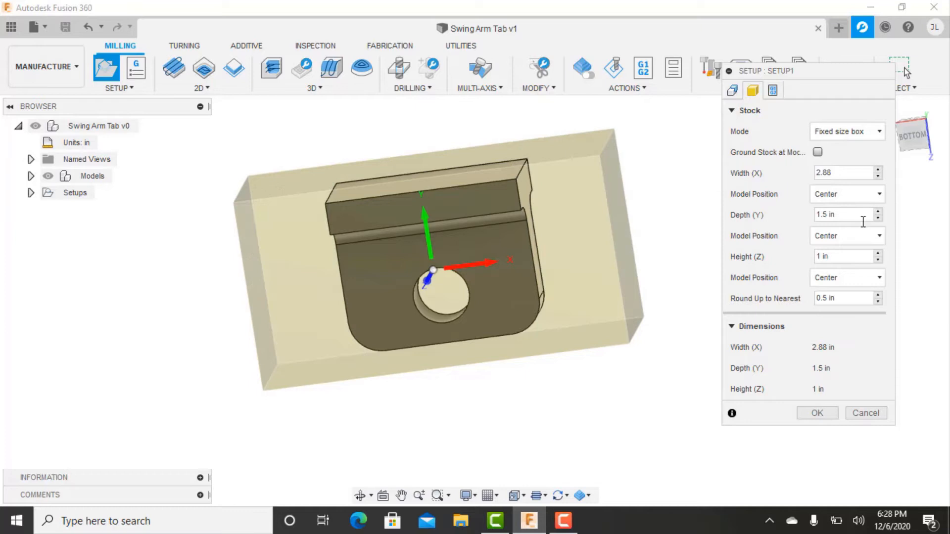
{"action": "middle_click_drag", "start_coordinate": [507, 374], "coordinate": [490, 348], "text": "shift"}
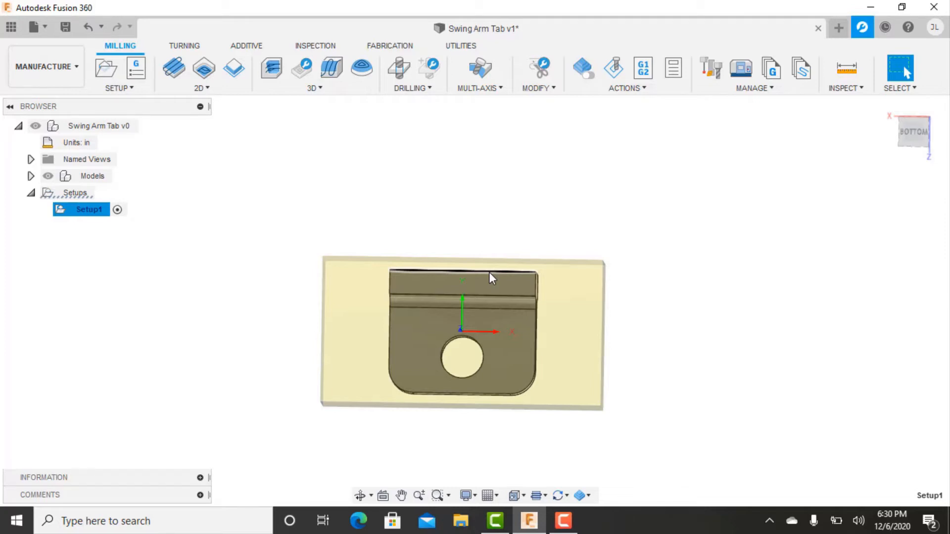
{"action": "left_click", "coordinate": [245, 90]}
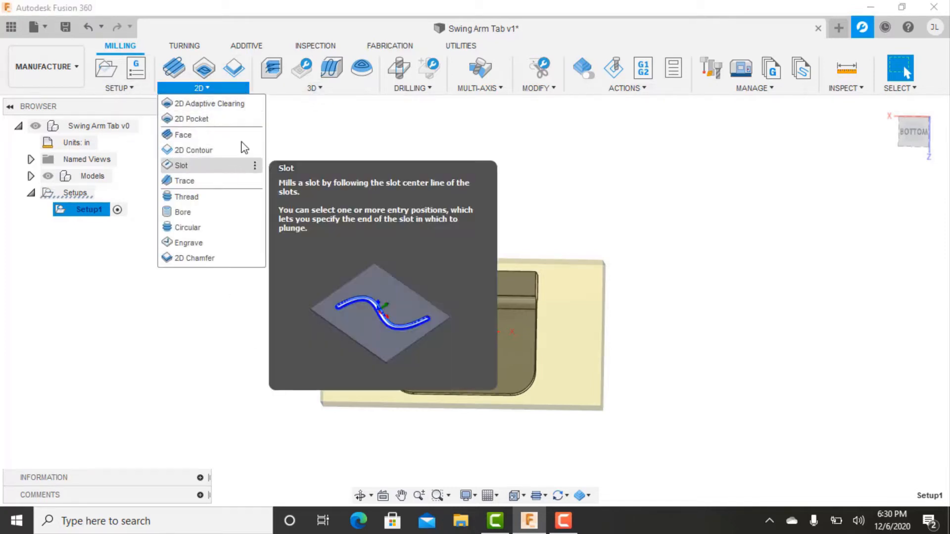
{"action": "left_click", "coordinate": [313, 89]}
{"action": "left_click", "coordinate": [312, 89]}
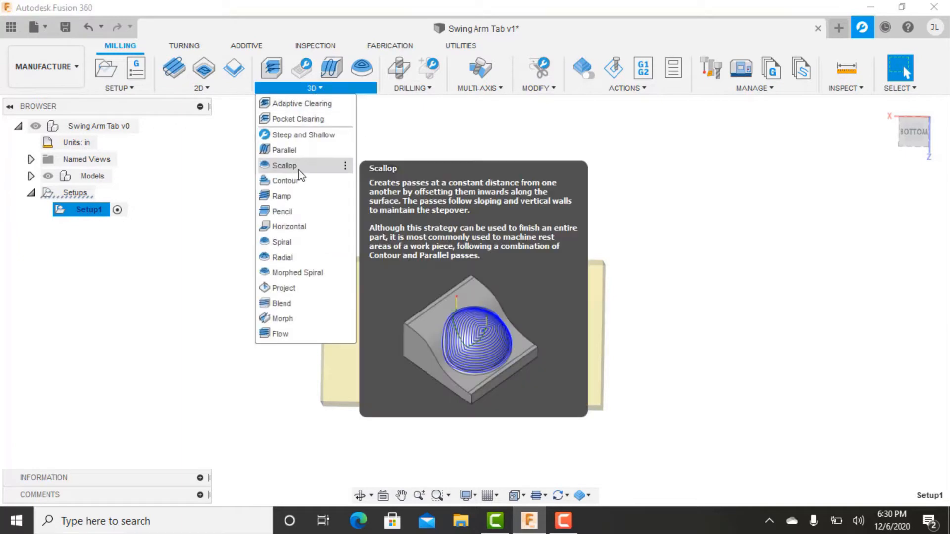
{"action": "left_click", "coordinate": [388, 133]}
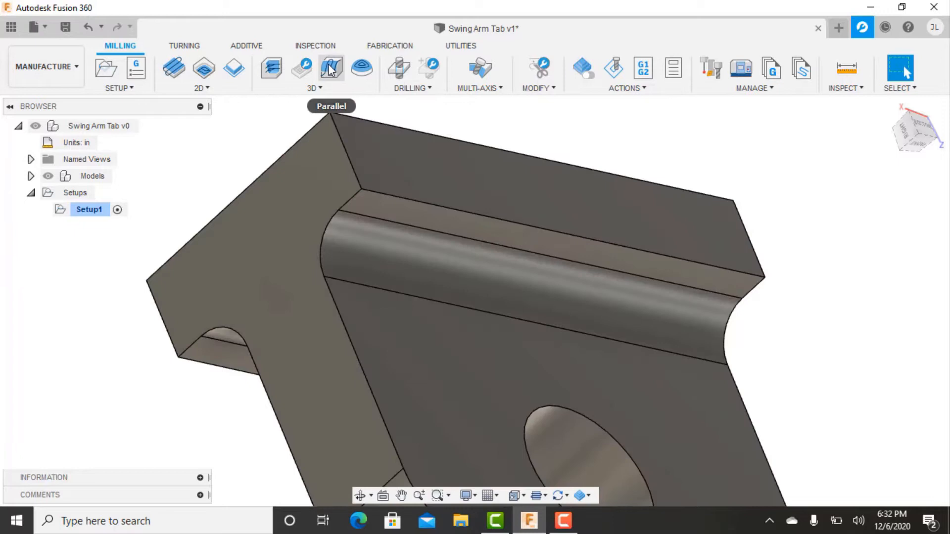
Start a 3D Adaptive Clearing operation in Setup1 and assign tool #3 with 3/8 in diameter and 0.03 in corner radius.
{"action": "left_click", "coordinate": [273, 69]}
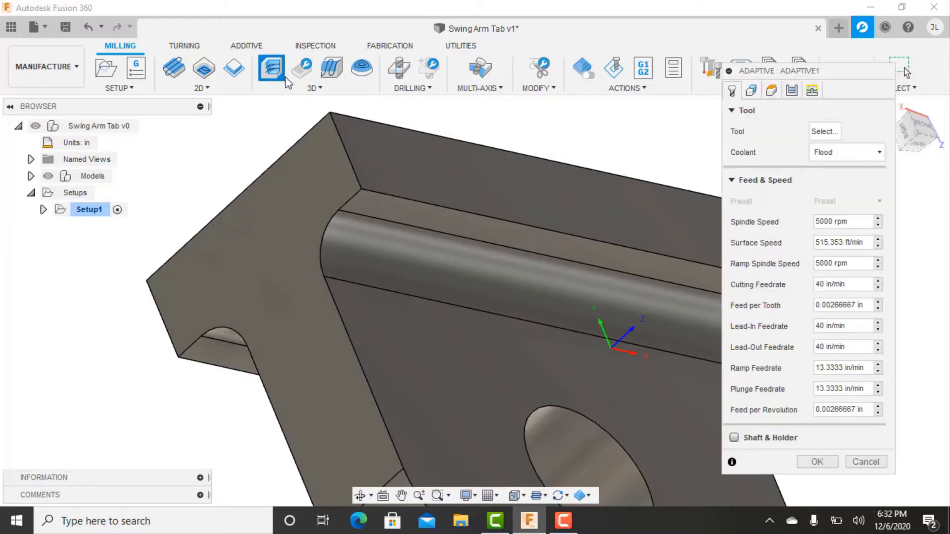
{"action": "scroll", "coordinate": [425, 214], "scroll_direction": "down", "scroll_amount": 5}
{"action": "middle_click_drag", "start_coordinate": [434, 237], "coordinate": [475, 237], "text": "shift"}
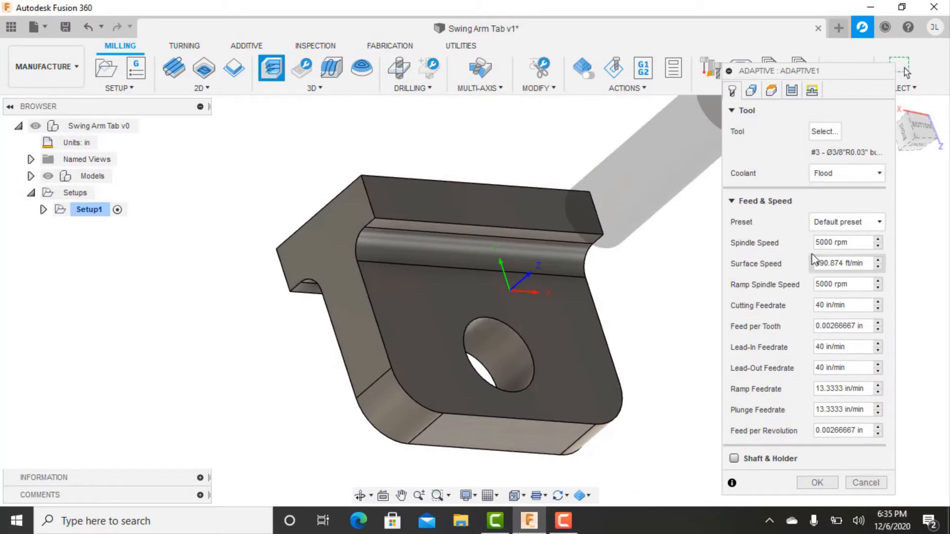
{"action": "left_click_drag", "start_coordinate": [759, 73], "coordinate": [755, 43]}
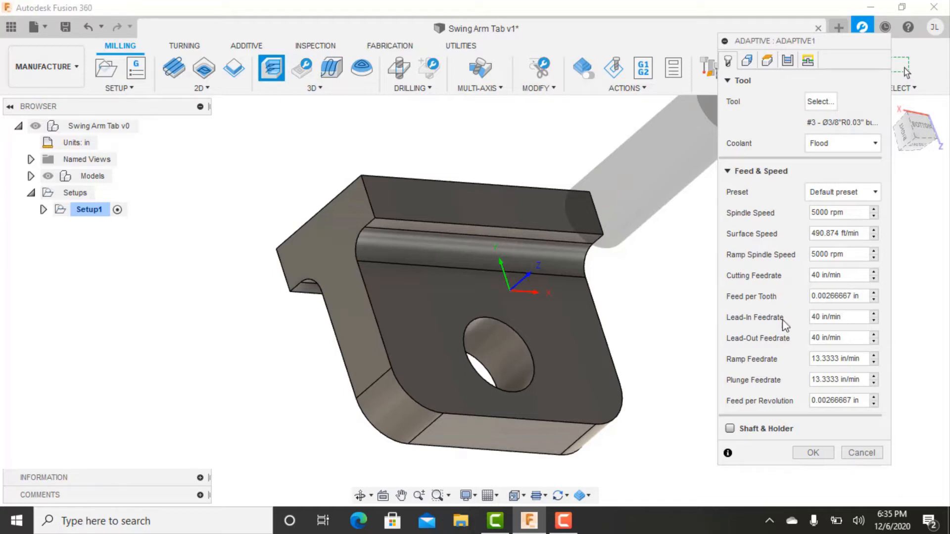
Set the adaptive operation's spindle and ramp spindle speeds to 8000 rpm and its feed per tooth to 0.004 in.
{"action": "left_click", "coordinate": [841, 212]}
{"action": "type", "text": "8000"}
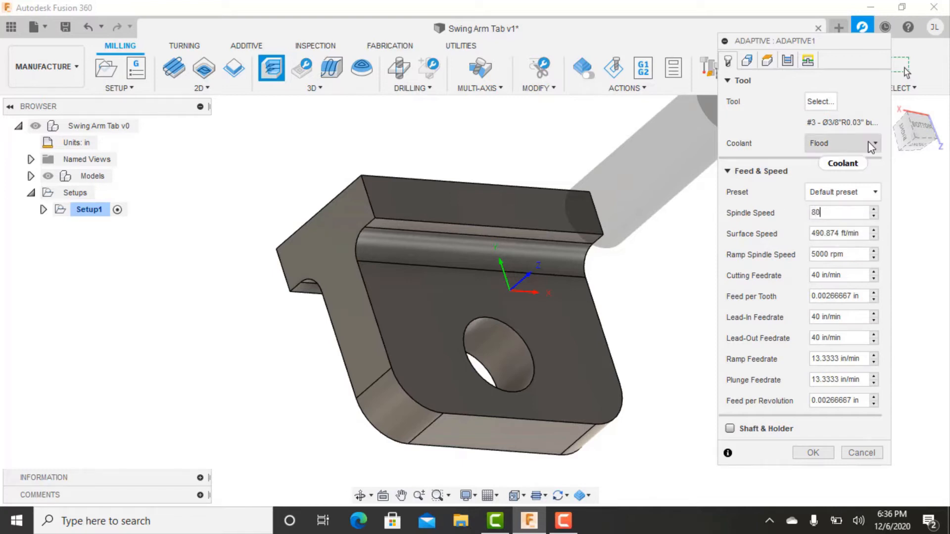
{"action": "key", "text": "Tab"}
{"action": "key", "text": "Tab"}
{"action": "type", "text": "8000"}
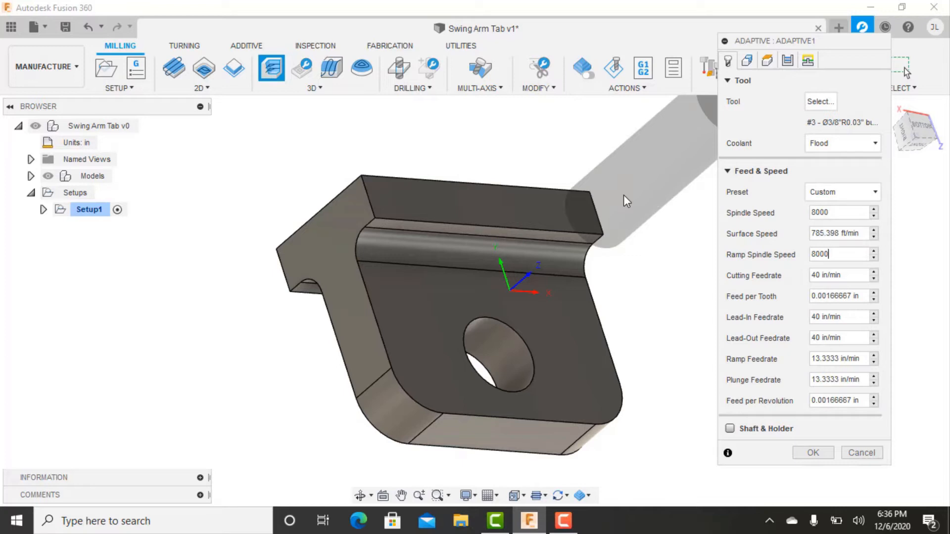
{"action": "key", "text": "Tab"}
{"action": "key", "text": "Tab"}
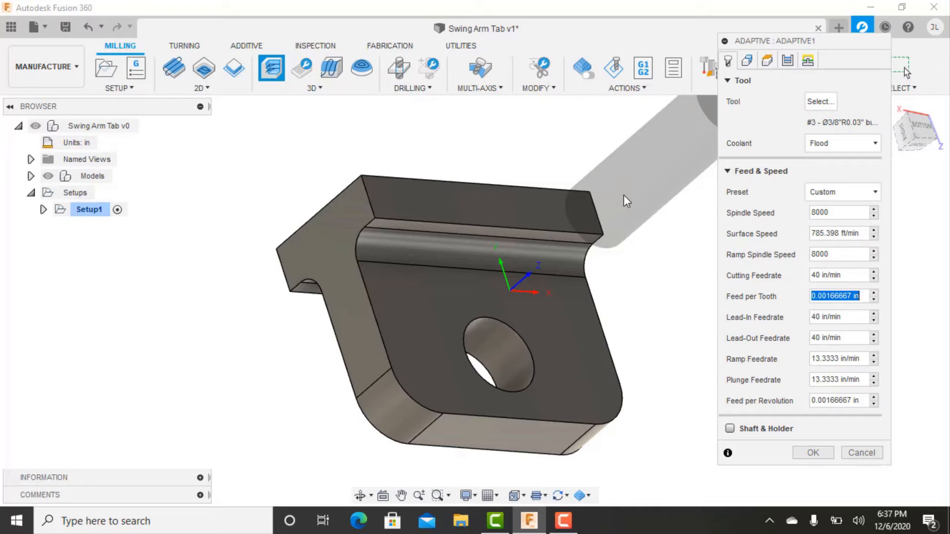
{"action": "type", "text": "0.004"}
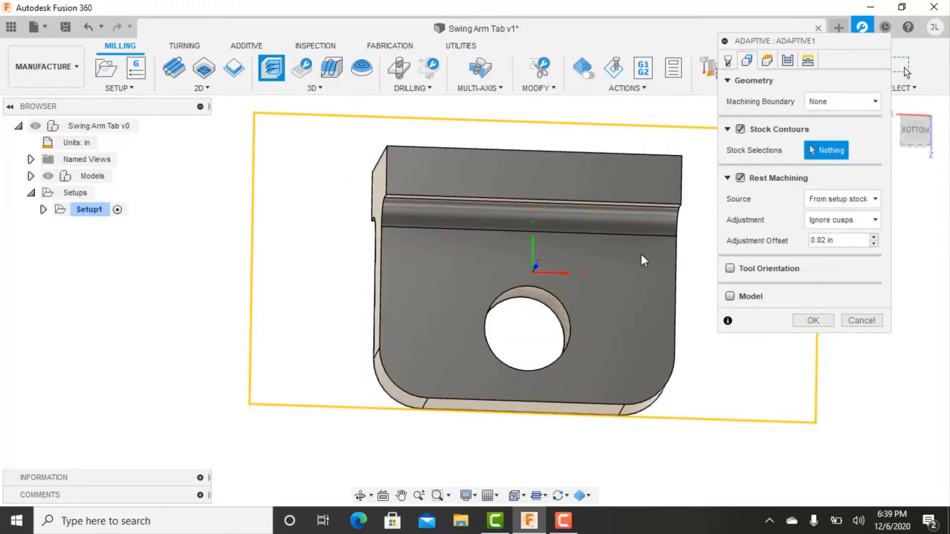
Keep the machining boundary at None and set the bottom height offset to -0.04 in from the model bottom.
{"action": "middle_click_drag", "start_coordinate": [630, 257], "coordinate": [621, 227]}
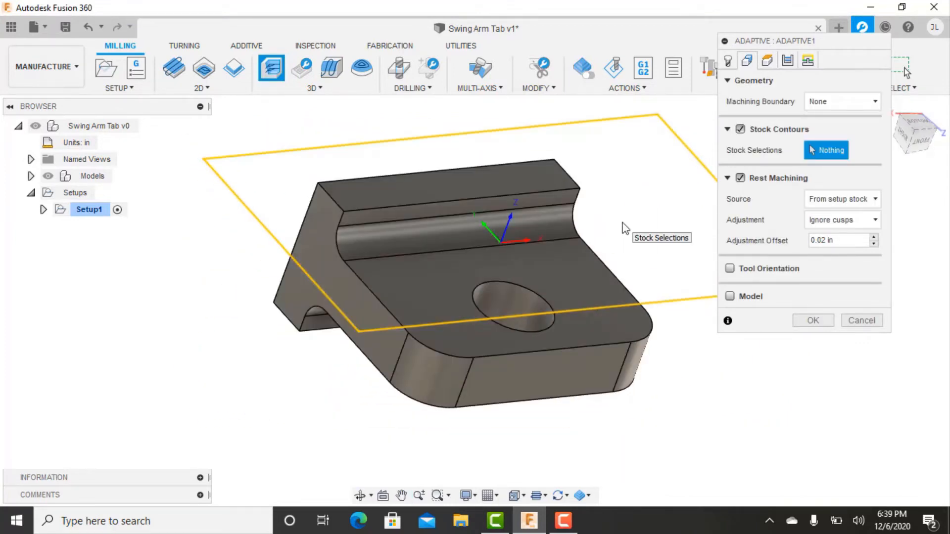
{"action": "left_click", "coordinate": [823, 102]}
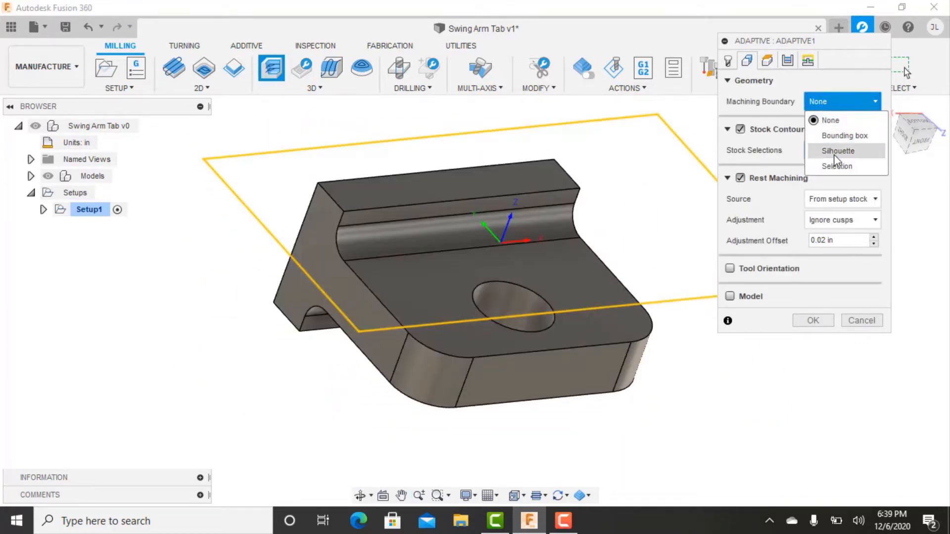
{"action": "left_click", "coordinate": [771, 97]}
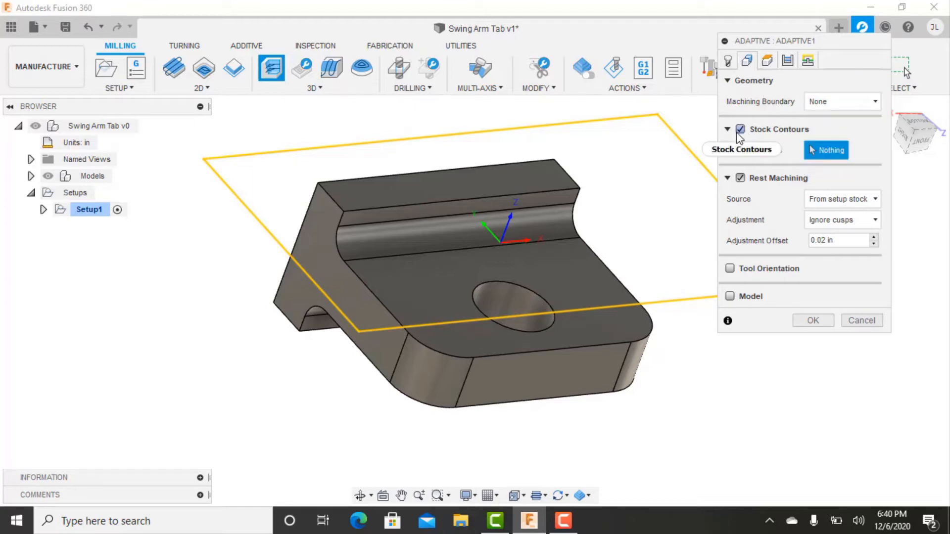
{"action": "left_click", "coordinate": [767, 58]}
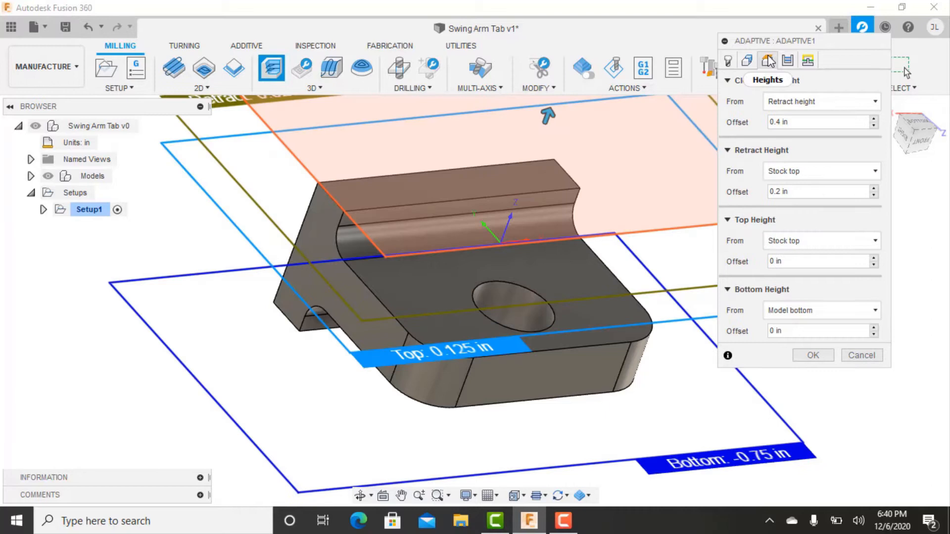
{"action": "middle_click_drag", "start_coordinate": [584, 288], "coordinate": [577, 259], "text": "shift"}
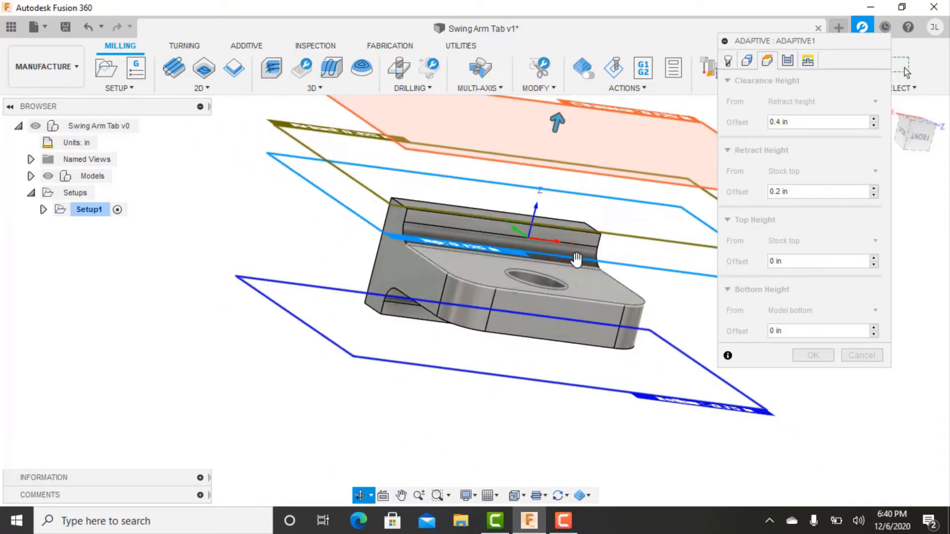
{"action": "left_click", "coordinate": [800, 331]}
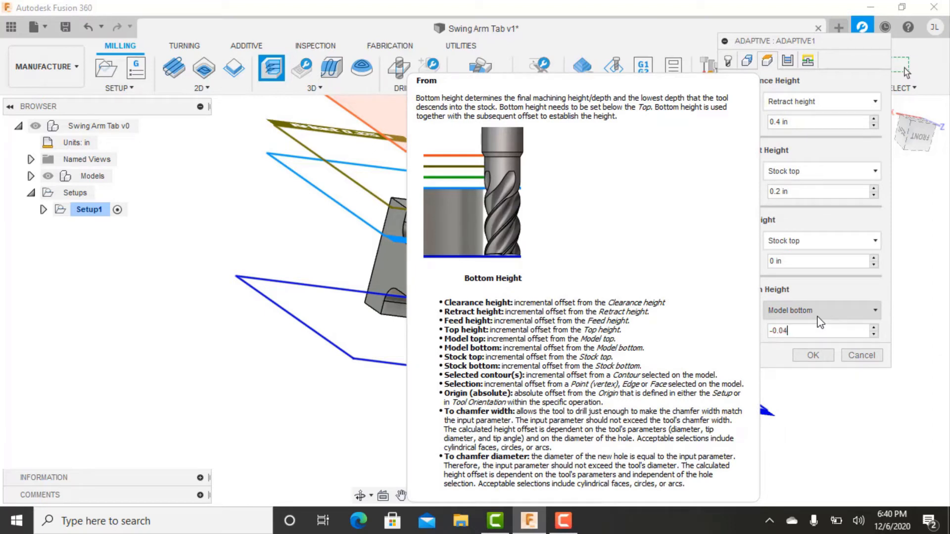
Set the optimal load of the adaptive passes to 0.09 in.
{"action": "left_click", "coordinate": [787, 61]}
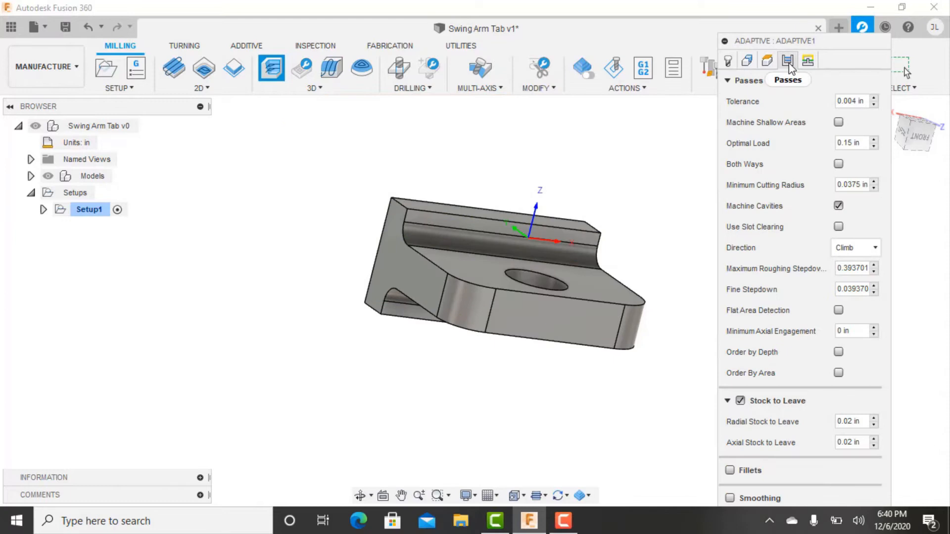
{"action": "left_click_drag", "start_coordinate": [861, 142], "coordinate": [760, 138]}
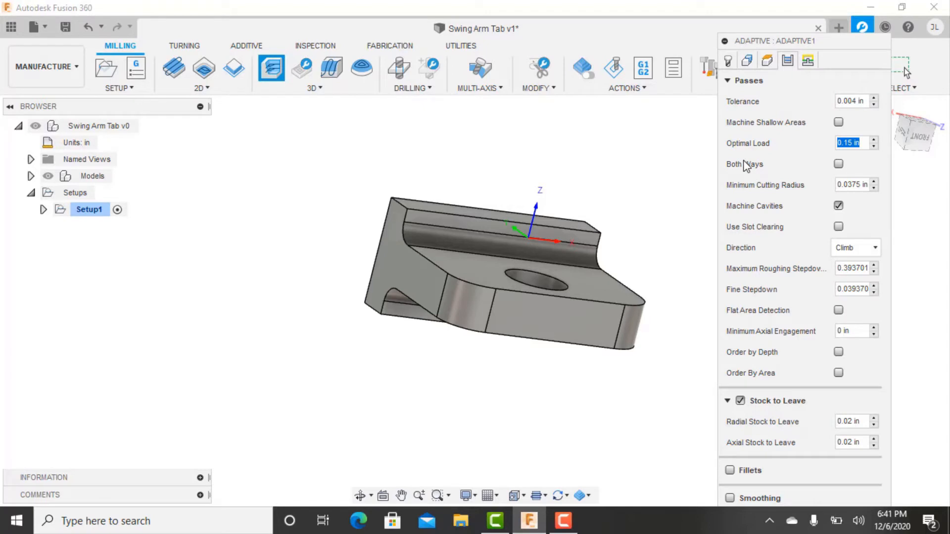
{"action": "type", "text": "0.09"}
Set the maximum roughing stepdown to 1 in and the fine stepdown to 0.01 in.
{"action": "left_click", "coordinate": [844, 267]}
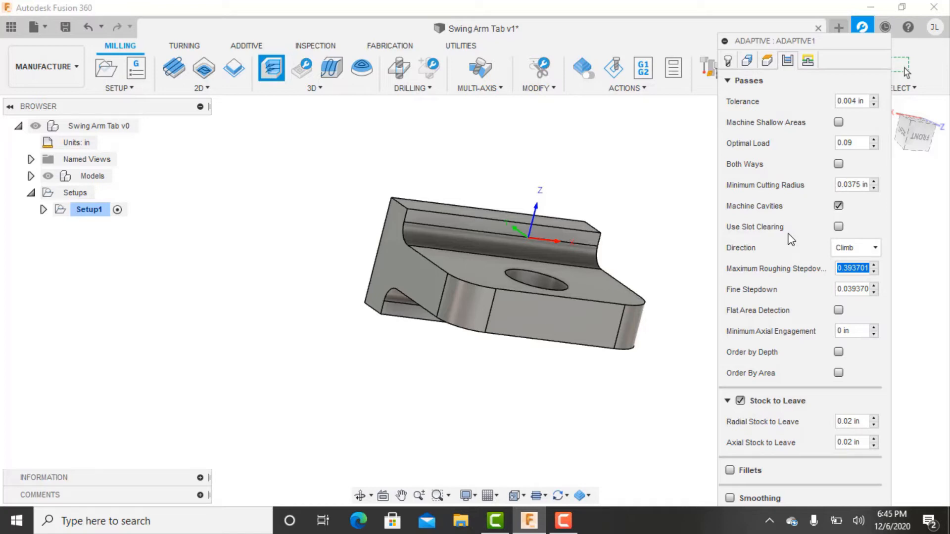
{"action": "type", "text": "1"}
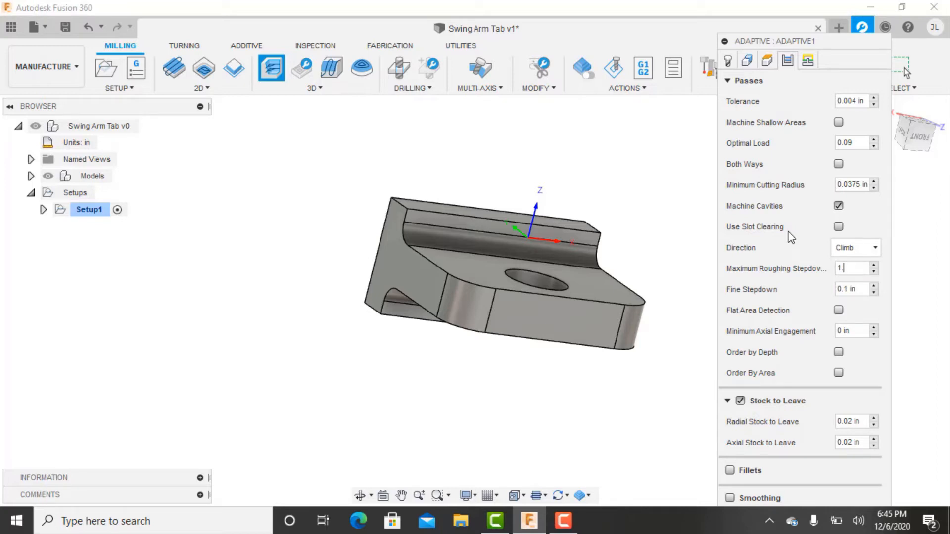
{"action": "type", "text": "."}
{"action": "key", "text": "BackSpace"}
{"action": "key", "text": "Tab"}
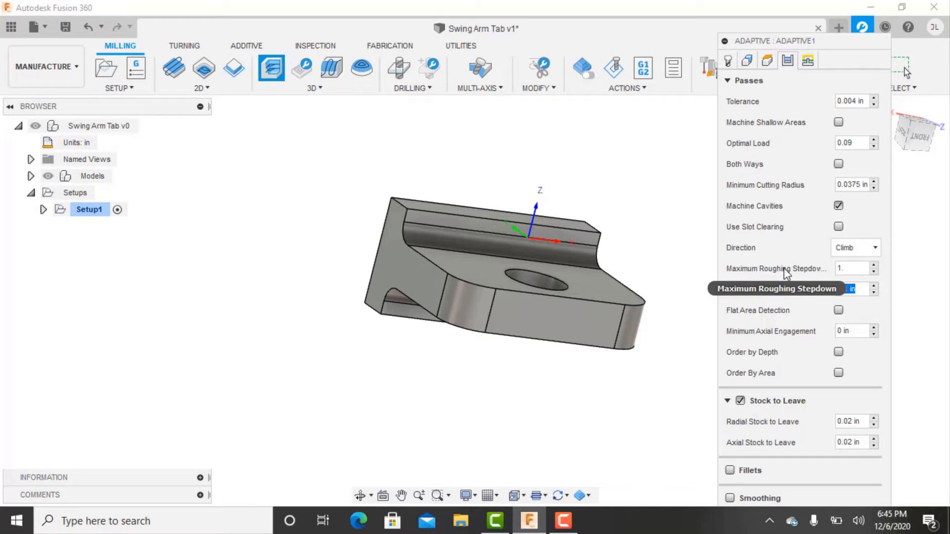
{"action": "type", "text": "0.01"}
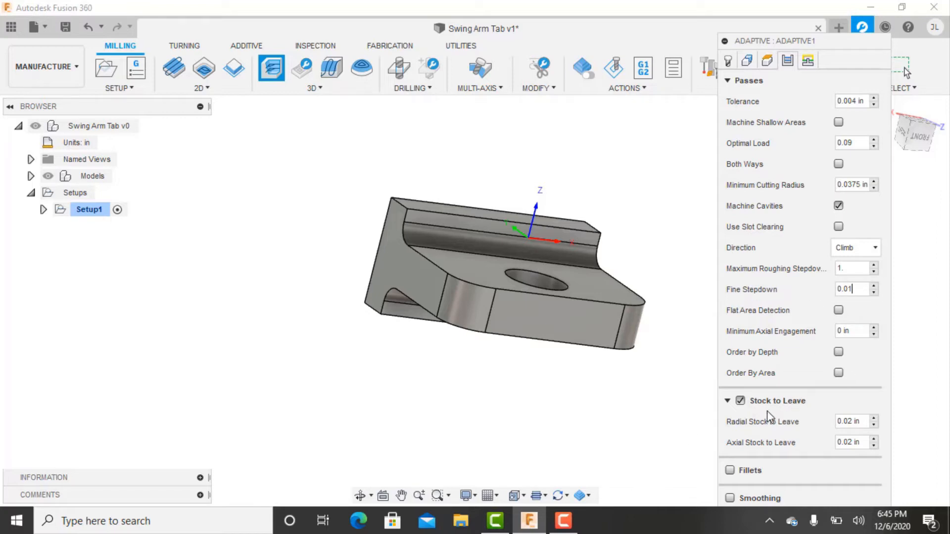
Set the radial stock to leave to 0.006 in.
{"action": "left_click", "coordinate": [868, 421]}
{"action": "type", "text": "0.006"}
{"action": "key", "text": "Tab"}
Set the no-engagement feedrate to 750 in/min and generate the adaptive clearing toolpath.
{"action": "left_click", "coordinate": [807, 60]}
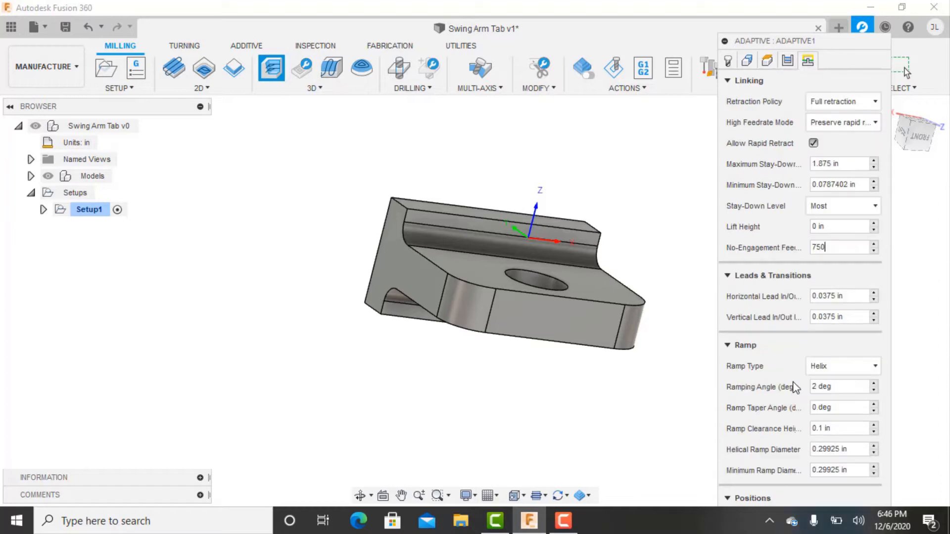
{"action": "key", "text": "Return"}
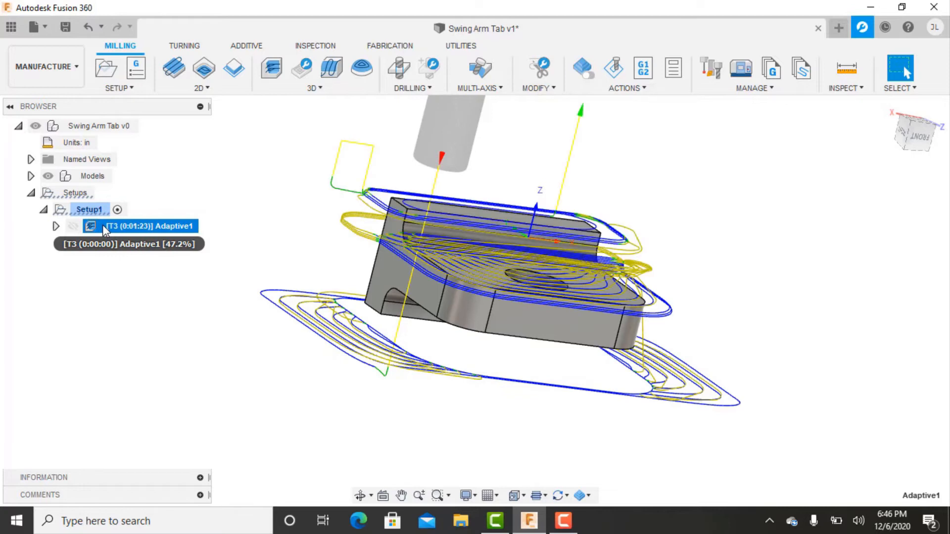
Examine the adaptive toolpath around the part from several angles, especially its passes along the fillet beside the raised ledge.
{"action": "mouse_move", "coordinate": [500, 330]}
{"action": "middle_mouse_down", "text": "shift"}
{"action": "mouse_move", "coordinate": [487, 303]}
{"action": "mouse_move", "coordinate": [514, 343]}
{"action": "middle_mouse_up", "text": "shift"}
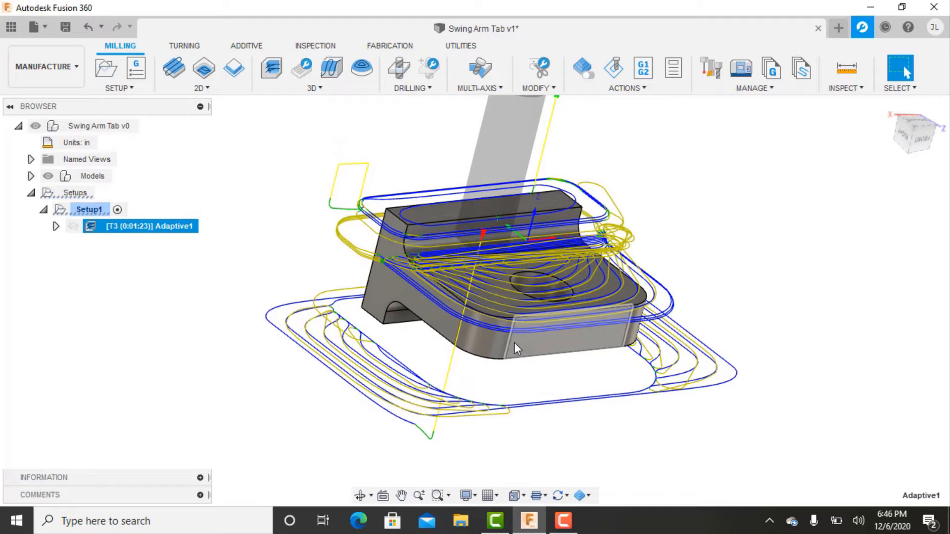
{"action": "middle_click_drag", "start_coordinate": [641, 315], "coordinate": [663, 254], "text": "shift"}
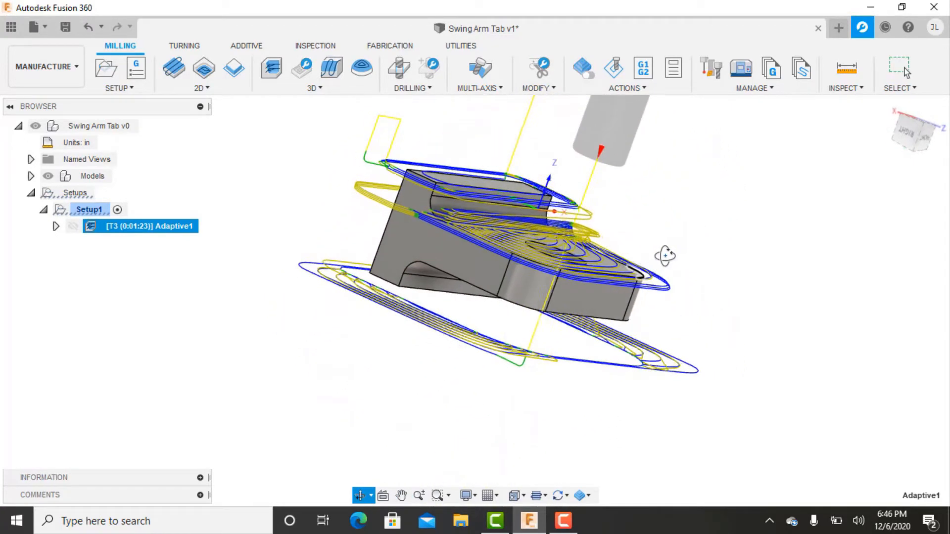
{"action": "scroll", "coordinate": [408, 220], "scroll_direction": "up", "scroll_amount": 8}
{"action": "middle_click_drag", "start_coordinate": [396, 247], "coordinate": [460, 257], "text": "shift"}
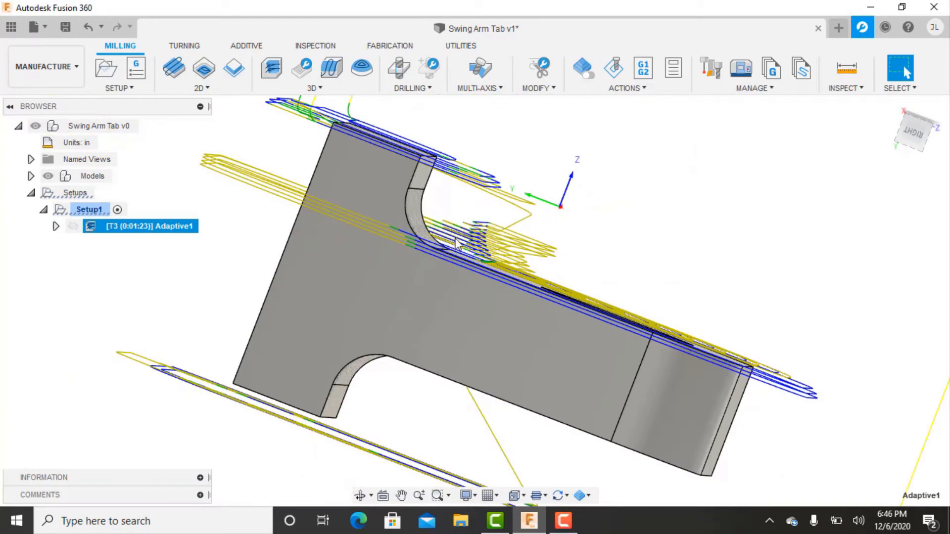
{"action": "scroll", "coordinate": [469, 238], "scroll_direction": "down", "scroll_amount": 4}
{"action": "middle_click_drag", "start_coordinate": [438, 242], "coordinate": [376, 212], "text": "shift"}
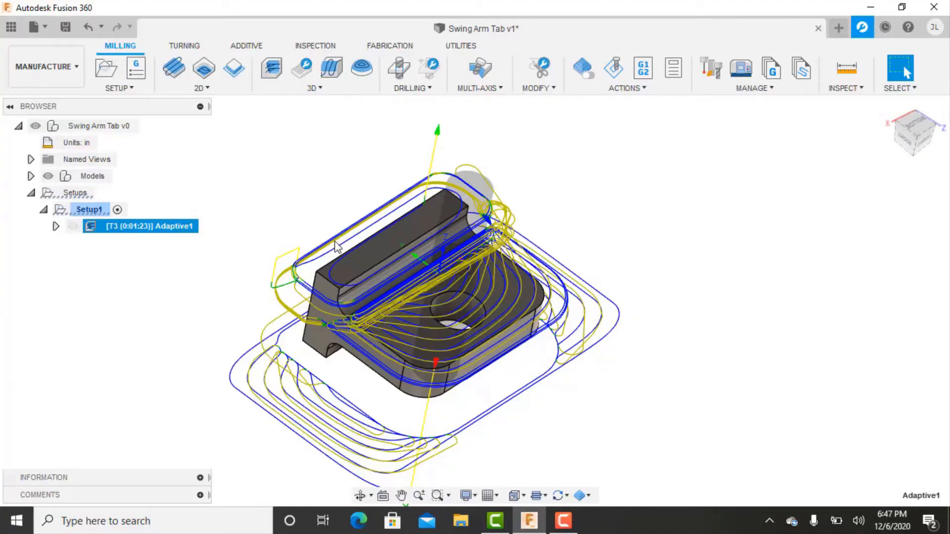
{"action": "scroll", "coordinate": [338, 247], "scroll_direction": "up", "scroll_amount": 5}
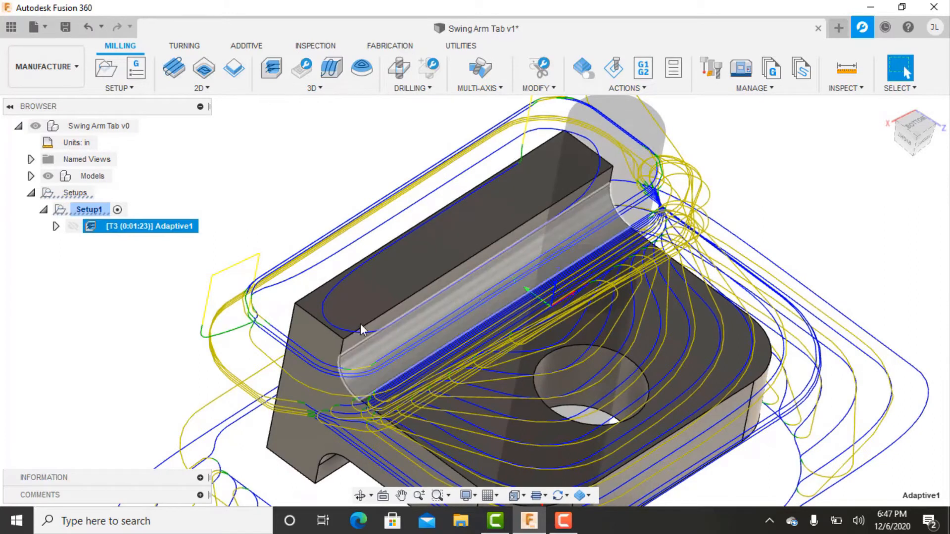
{"action": "scroll", "coordinate": [399, 238], "scroll_direction": "down", "scroll_amount": 5}
{"action": "middle_click_drag", "start_coordinate": [515, 341], "coordinate": [526, 317]}
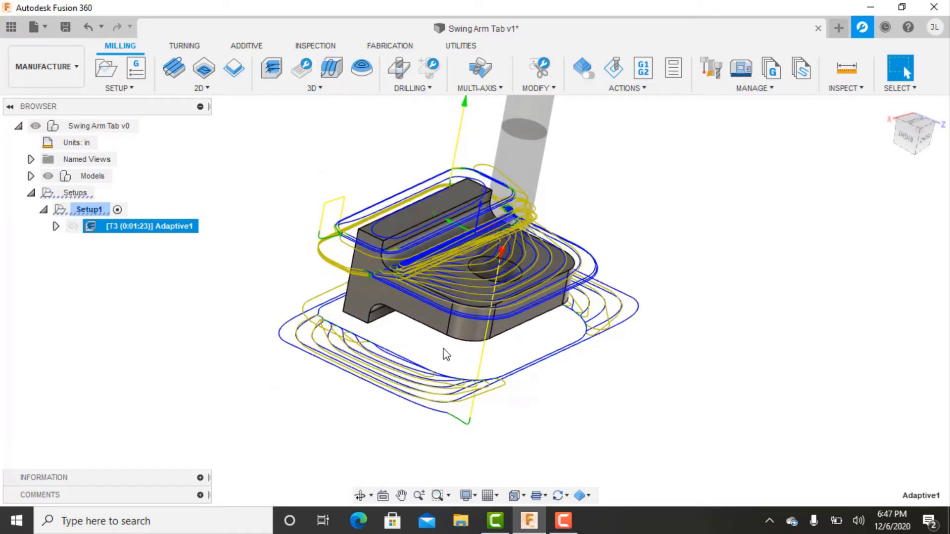
Simulate the Adaptive1 toolpath at a faster playback speed and inspect the machined stock from several angles.
{"action": "left_click", "coordinate": [625, 88]}
{"action": "left_click", "coordinate": [593, 135]}
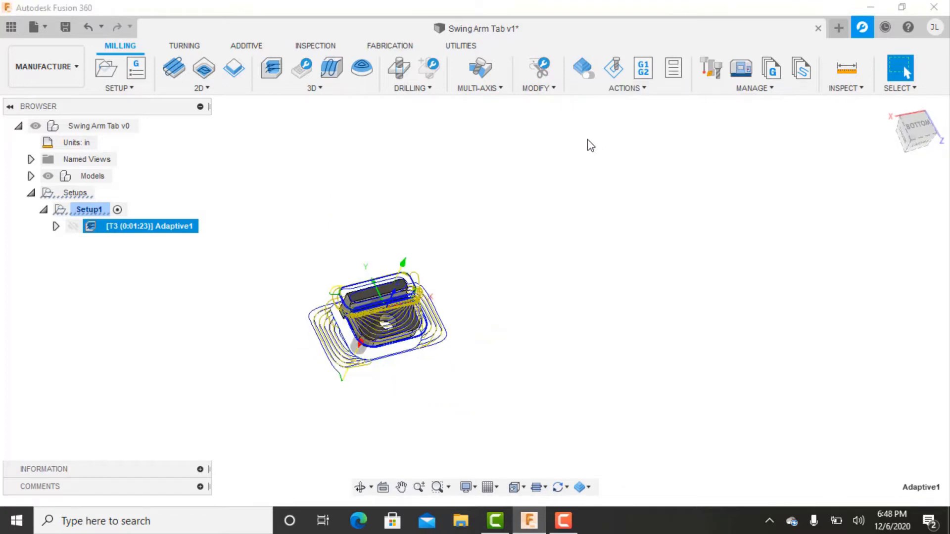
{"action": "middle_click_drag", "start_coordinate": [529, 331], "coordinate": [564, 346], "text": "shift"}
{"action": "left_click", "coordinate": [474, 440]}
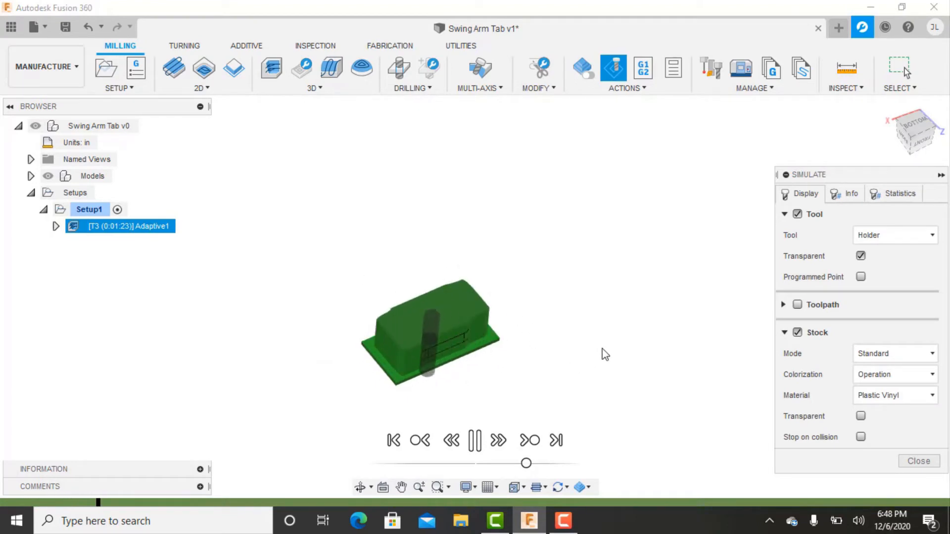
{"action": "left_click_drag", "start_coordinate": [527, 465], "coordinate": [544, 464]}
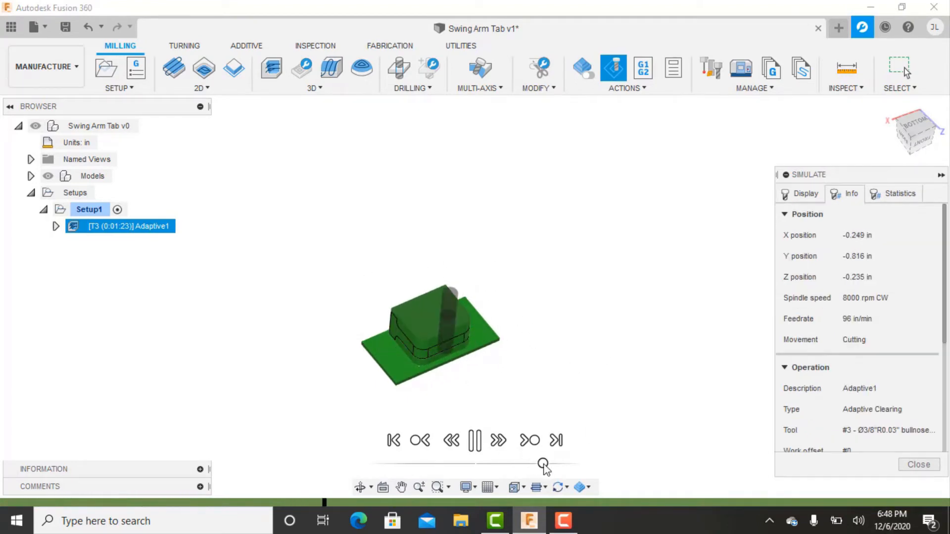
{"action": "middle_click_drag", "start_coordinate": [619, 400], "coordinate": [553, 359], "text": "shift"}
{"action": "scroll", "coordinate": [495, 353], "scroll_direction": "up", "scroll_amount": 5}
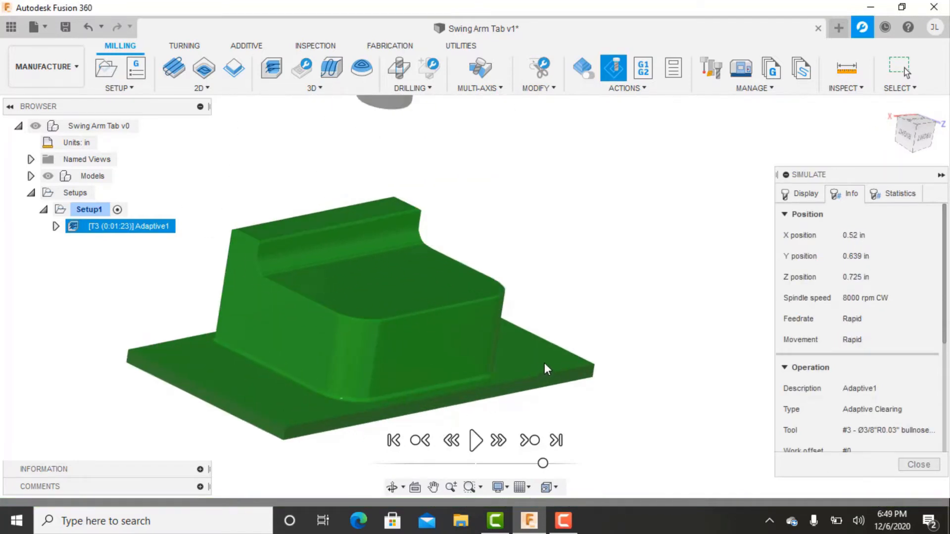
{"action": "scroll", "coordinate": [544, 363], "scroll_direction": "down", "scroll_amount": 5}
{"action": "mouse_move", "coordinate": [576, 351]}
{"action": "middle_mouse_down", "text": "shift"}
{"action": "mouse_move", "coordinate": [600, 308]}
{"action": "mouse_move", "coordinate": [594, 365]}
{"action": "mouse_move", "coordinate": [587, 339]}
{"action": "middle_mouse_up", "text": "shift"}
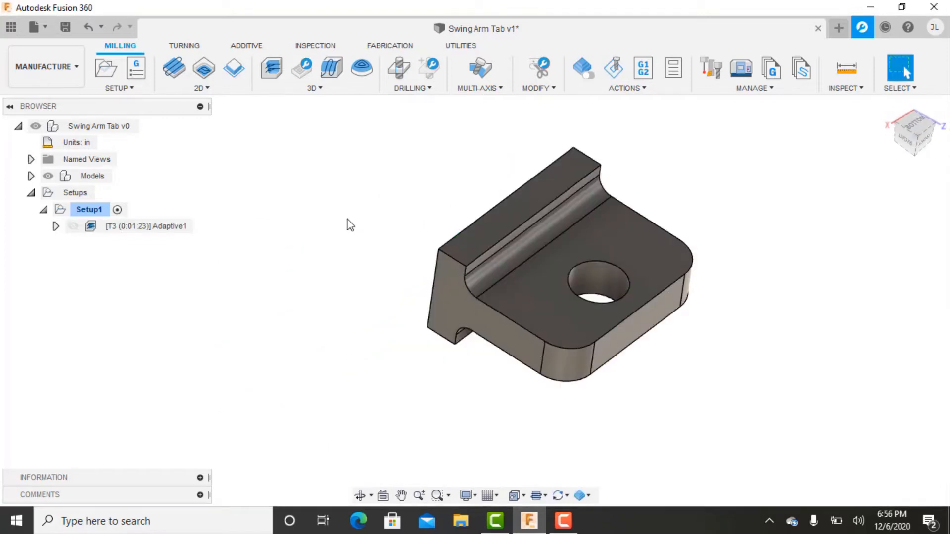
Start a 2D Contour operation in Setup1 and assign tool #9 with 1/2 in diameter and 0.03 in corner radius.
{"action": "left_click", "coordinate": [232, 90]}
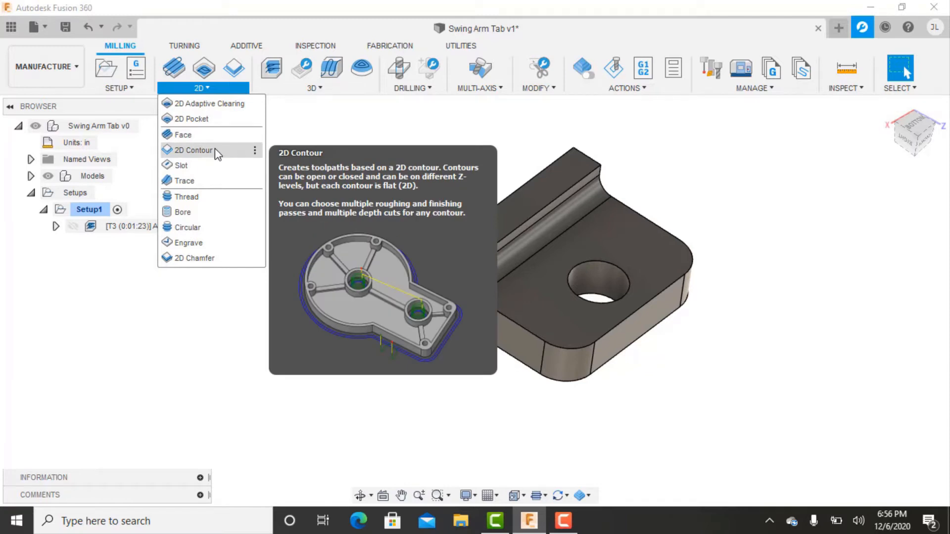
{"action": "left_click", "coordinate": [214, 149]}
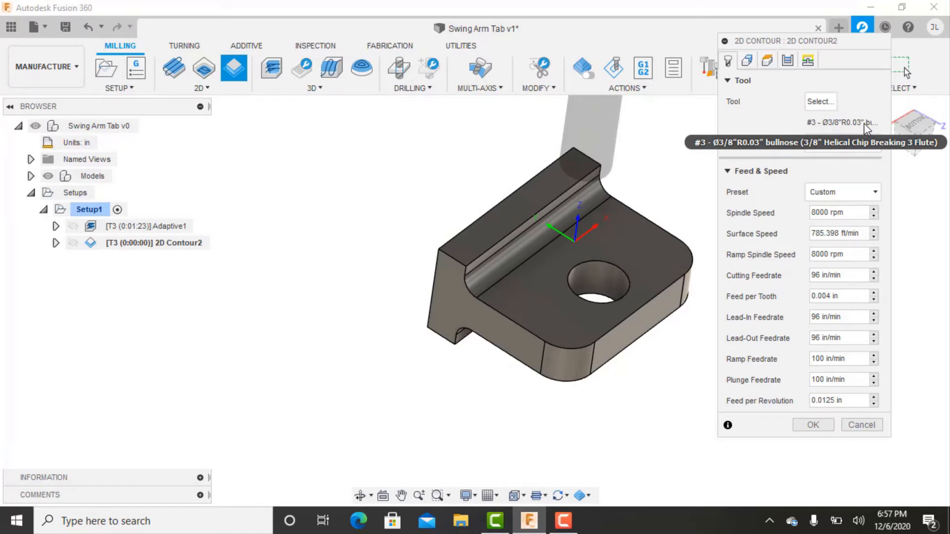
{"action": "left_click", "coordinate": [819, 101]}
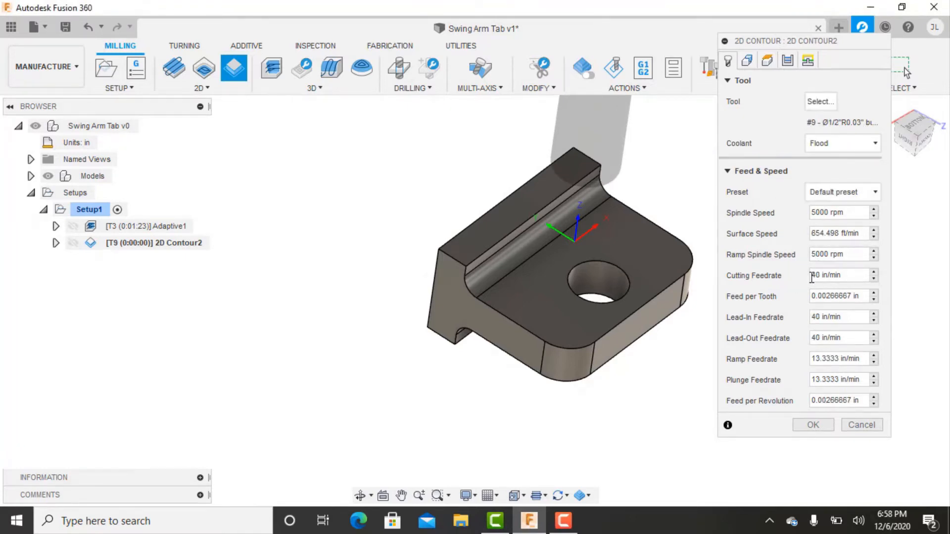
Set the contour's surface speed to 500 ft/min and match its ramp spindle speed to the spindle speed of 3819.72 rpm.
{"action": "left_click", "coordinate": [836, 233]}
{"action": "type", "text": "500"}
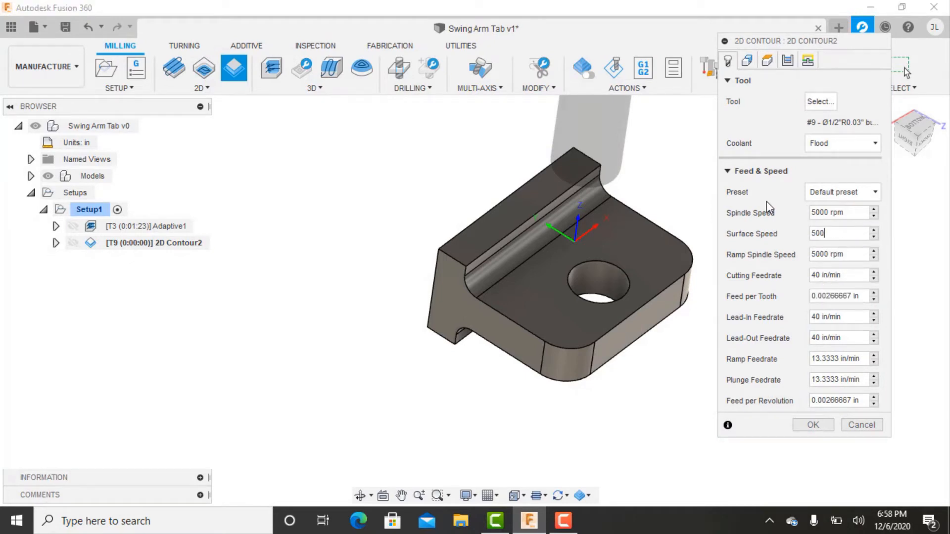
{"action": "key", "text": "Tab"}
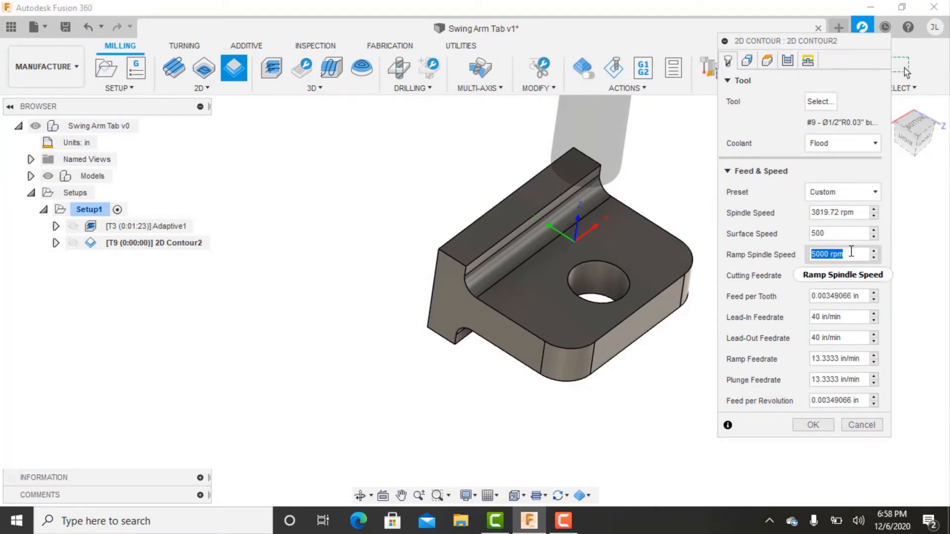
{"action": "right_click", "coordinate": [869, 254]}
{"action": "left_click", "coordinate": [877, 258]}
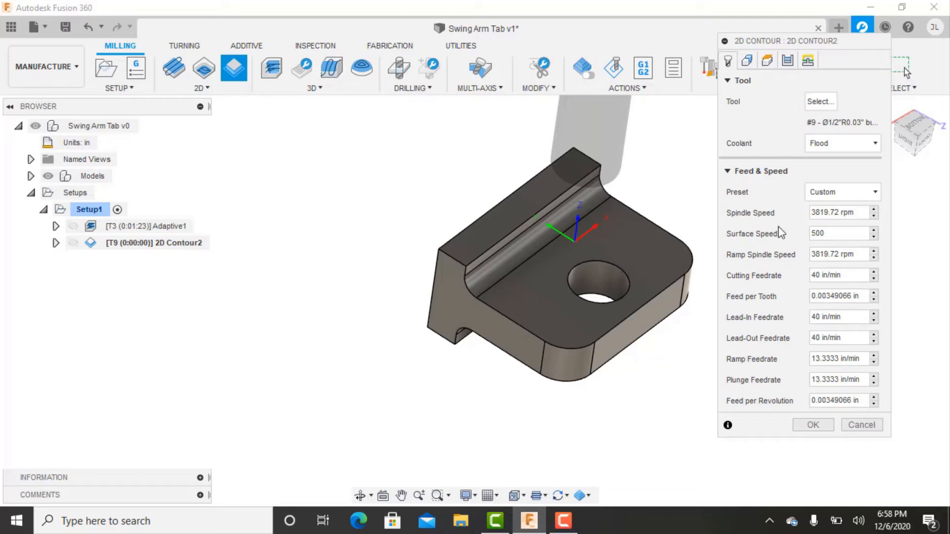
Set the contour's feed per tooth to 0.001 in and match the lead-in and lead-out feedrates to the 11.4592 in/min cutting feedrate.
{"action": "key", "text": "Tab"}
{"action": "key", "text": "Tab"}
{"action": "type", "text": "0.001"}
{"action": "right_click", "coordinate": [838, 316]}
{"action": "left_click", "coordinate": [863, 343]}
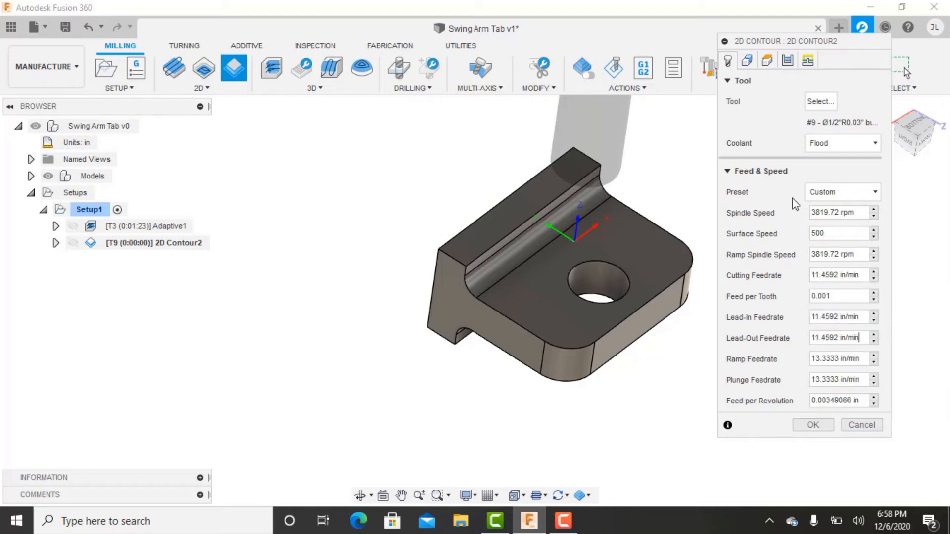
Select the plate's top outline, the near fillet edge, and the rib top's near end and long outer edges as the 2D contour chains.
{"action": "left_click", "coordinate": [747, 61]}
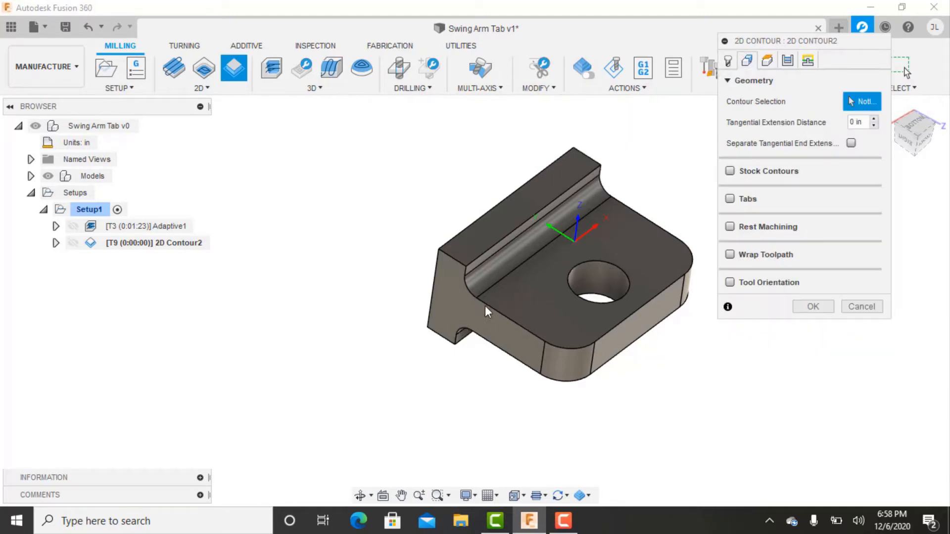
{"action": "left_click", "coordinate": [528, 330]}
{"action": "scroll", "coordinate": [489, 297], "scroll_direction": "up", "scroll_amount": 3}
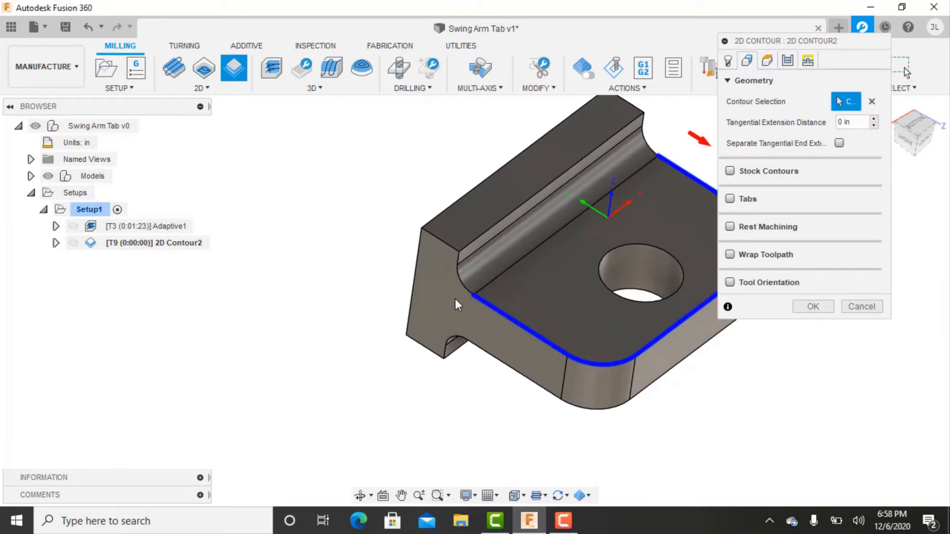
{"action": "left_click", "coordinate": [463, 278]}
{"action": "left_click", "coordinate": [445, 244]}
{"action": "left_click", "coordinate": [451, 206]}
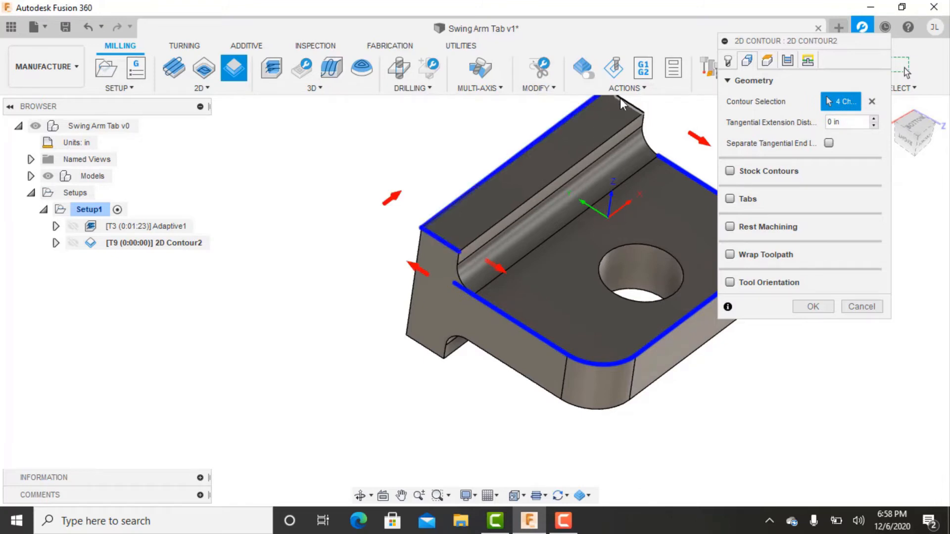
Add the rib's far end edge and the far fillet edge to the contour chains, and open the bottom height reference options.
{"action": "left_click", "coordinate": [620, 98]}
{"action": "scroll", "coordinate": [607, 155], "scroll_direction": "down", "scroll_amount": 3}
{"action": "left_click", "coordinate": [575, 228]}
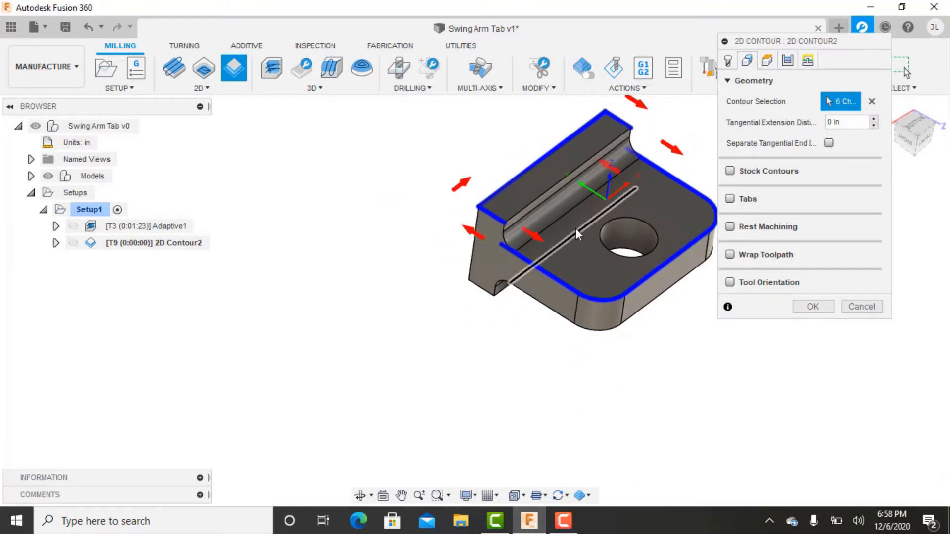
{"action": "scroll", "coordinate": [592, 207], "scroll_direction": "down", "scroll_amount": 2}
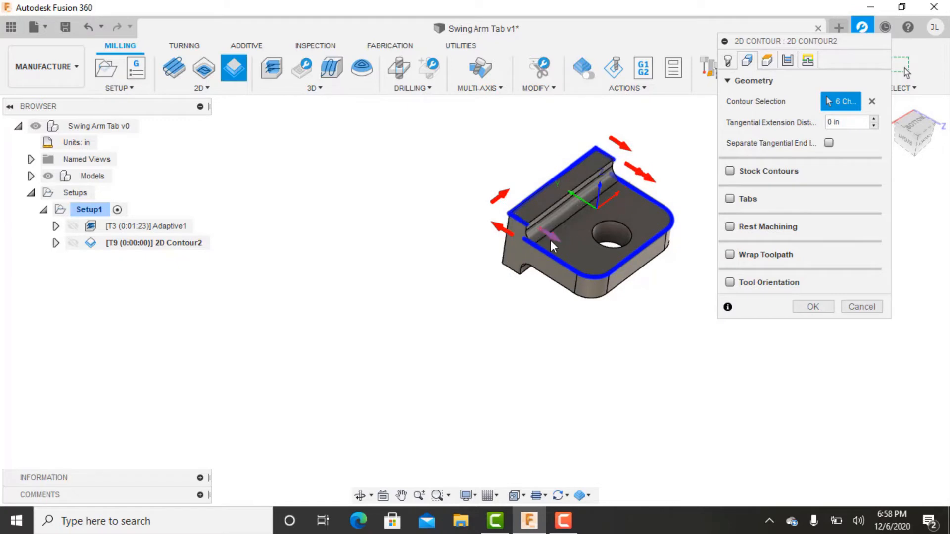
{"action": "mouse_move", "coordinate": [680, 241]}
{"action": "middle_mouse_down", "text": "shift"}
{"action": "mouse_move", "coordinate": [669, 267]}
{"action": "mouse_move", "coordinate": [671, 254]}
{"action": "middle_mouse_up", "text": "shift"}
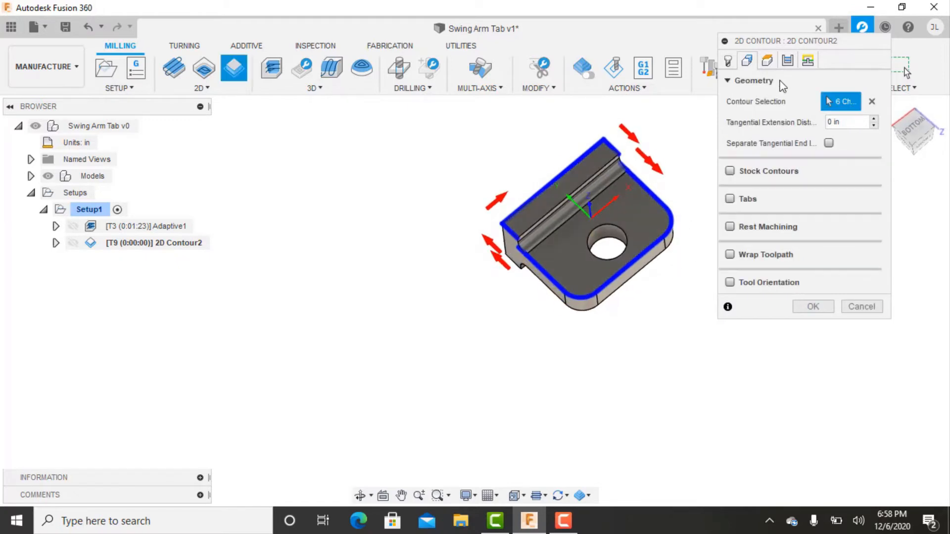
{"action": "left_click", "coordinate": [767, 60]}
{"action": "left_click", "coordinate": [791, 379]}
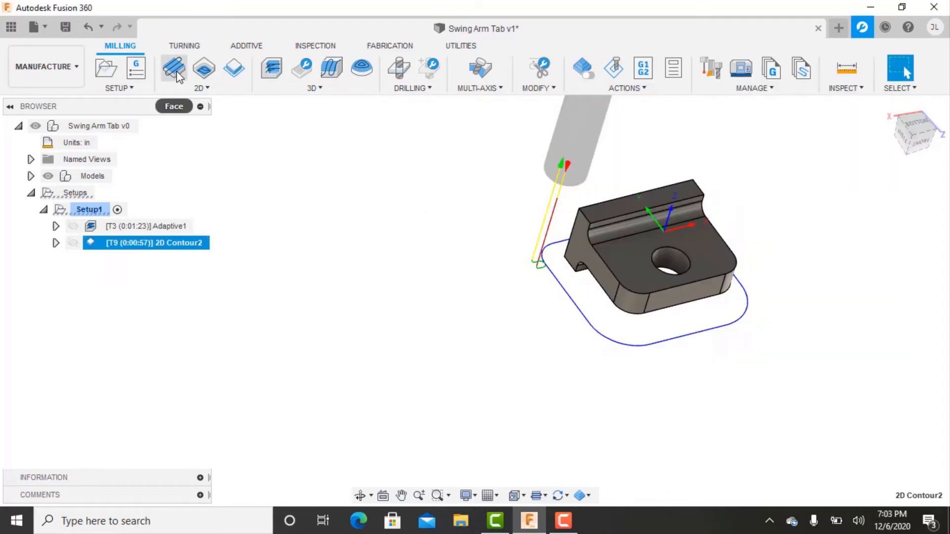
Start a Face operation in Setup1 and select the raised rib's top face as its stock contour.
{"action": "left_click", "coordinate": [174, 68]}
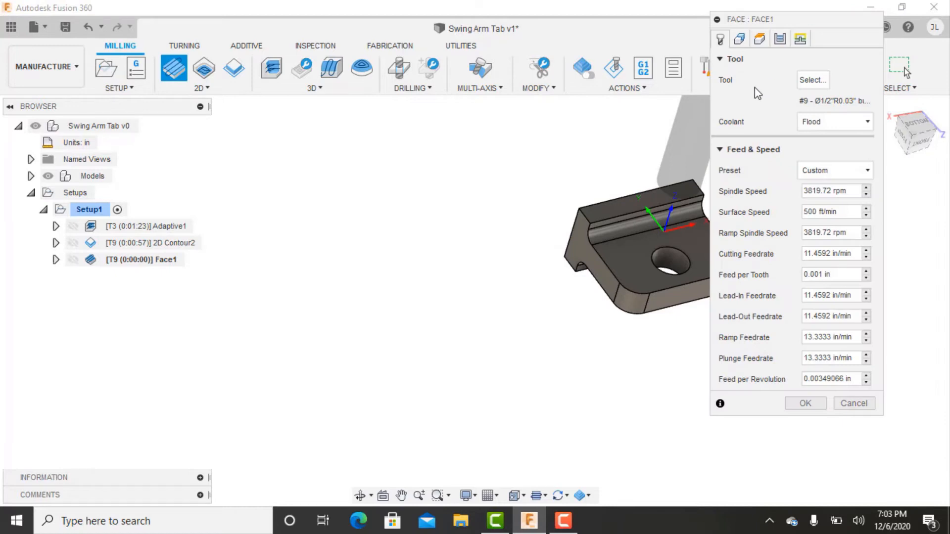
{"action": "scroll", "coordinate": [653, 220], "scroll_direction": "up", "scroll_amount": 3}
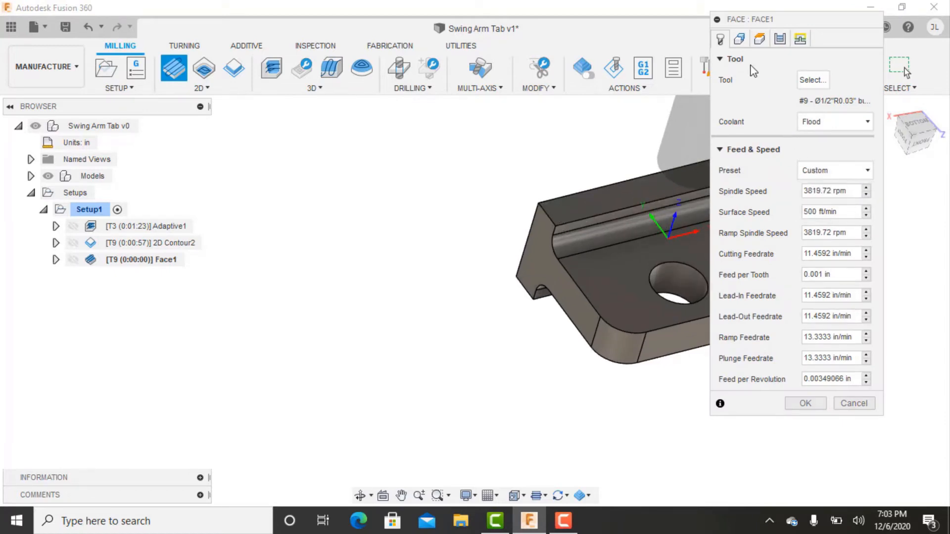
{"action": "left_click", "coordinate": [738, 39]}
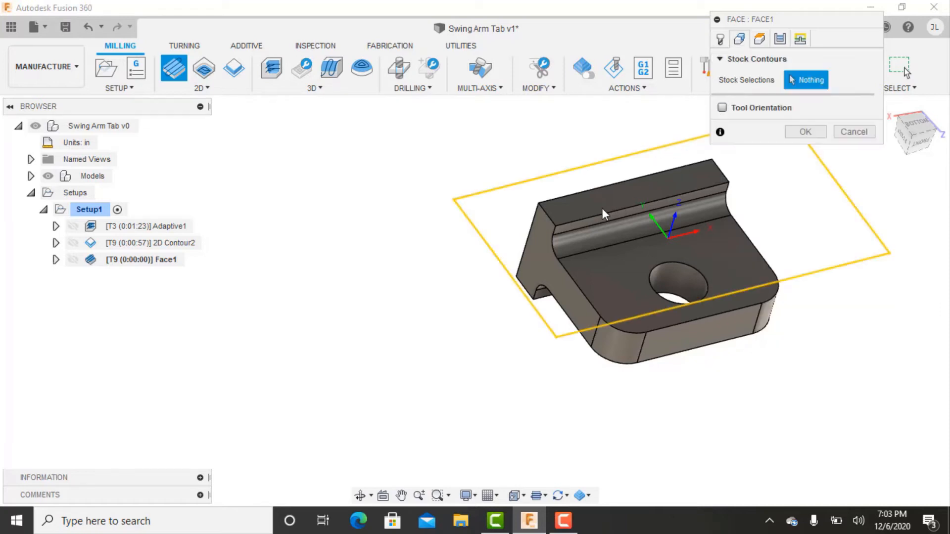
{"action": "left_click", "coordinate": [587, 215]}
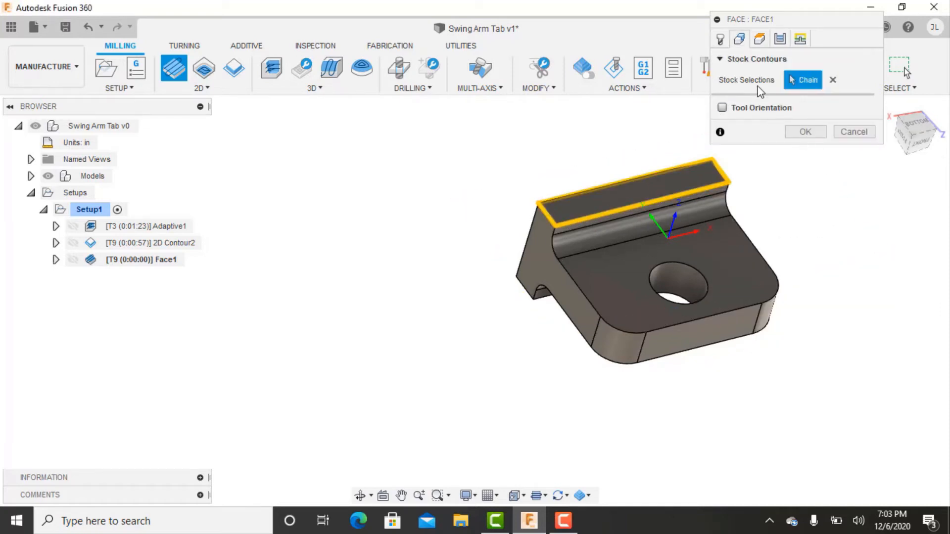
Set the face operation's pass extension to 0.375 in and generate its toolpath across the rib.
{"action": "left_click", "coordinate": [759, 39]}
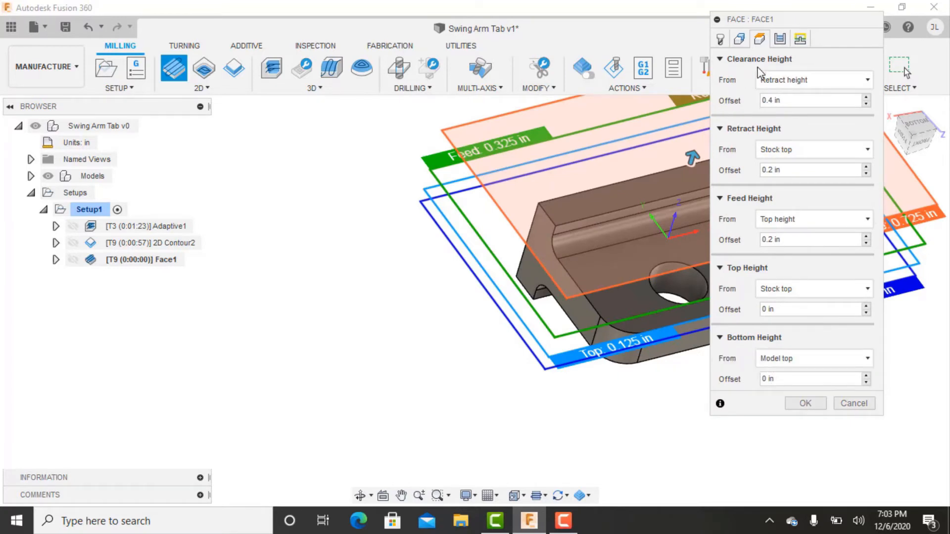
{"action": "left_click", "coordinate": [780, 40]}
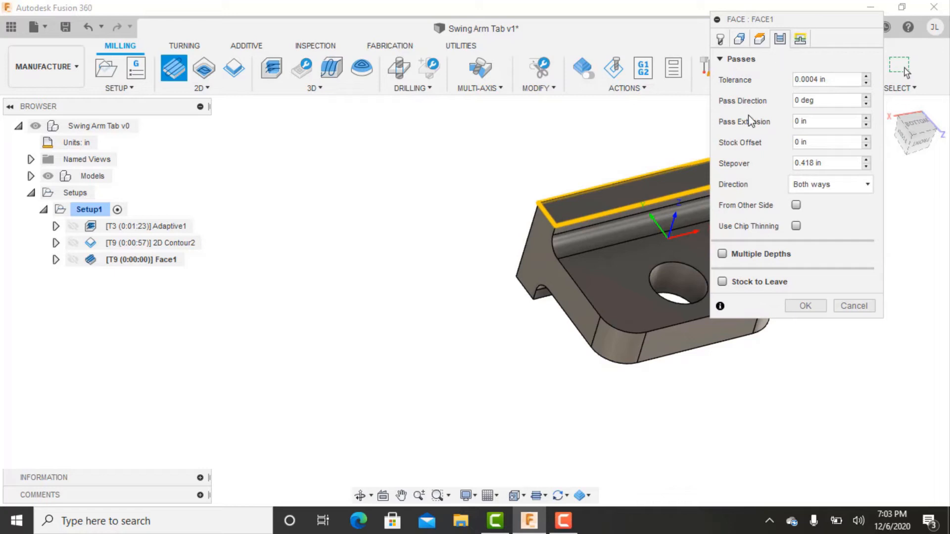
{"action": "left_click", "coordinate": [836, 123]}
{"action": "type", "text": "0.375"}
{"action": "left_click", "coordinate": [804, 306]}
{"action": "middle_click_drag", "start_coordinate": [735, 246], "coordinate": [687, 221], "text": "shift"}
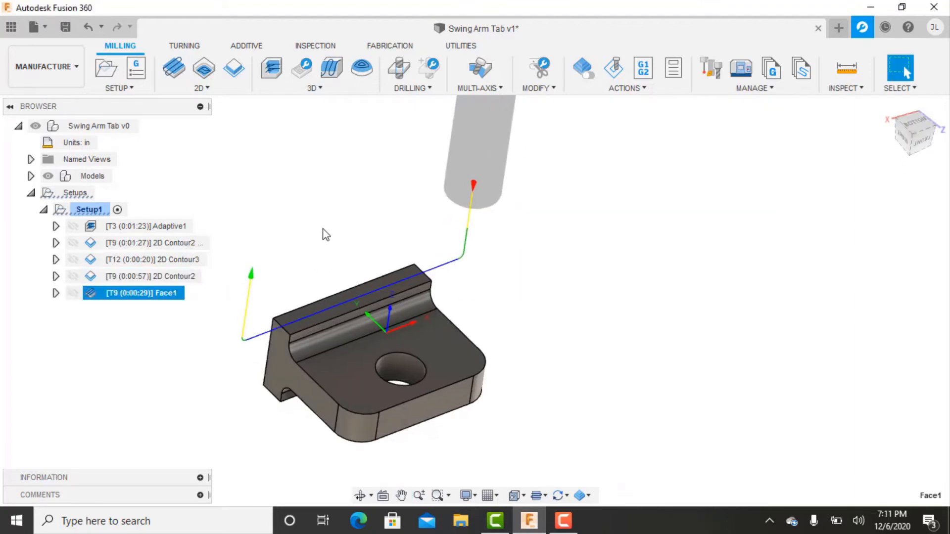
{"action": "left_click", "coordinate": [326, 234]}
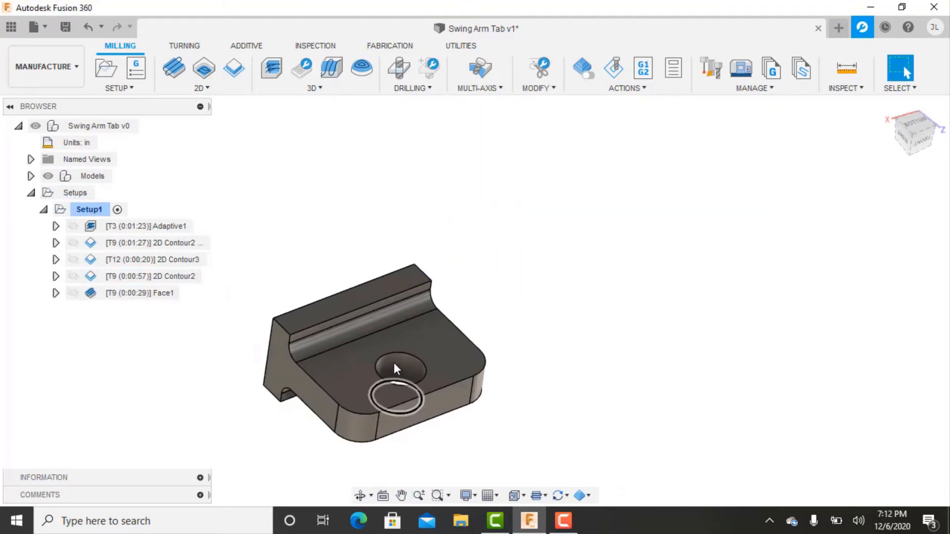
Measure the diameter of the through hole in the plate.
{"action": "scroll", "coordinate": [396, 361], "scroll_direction": "up", "scroll_amount": 3}
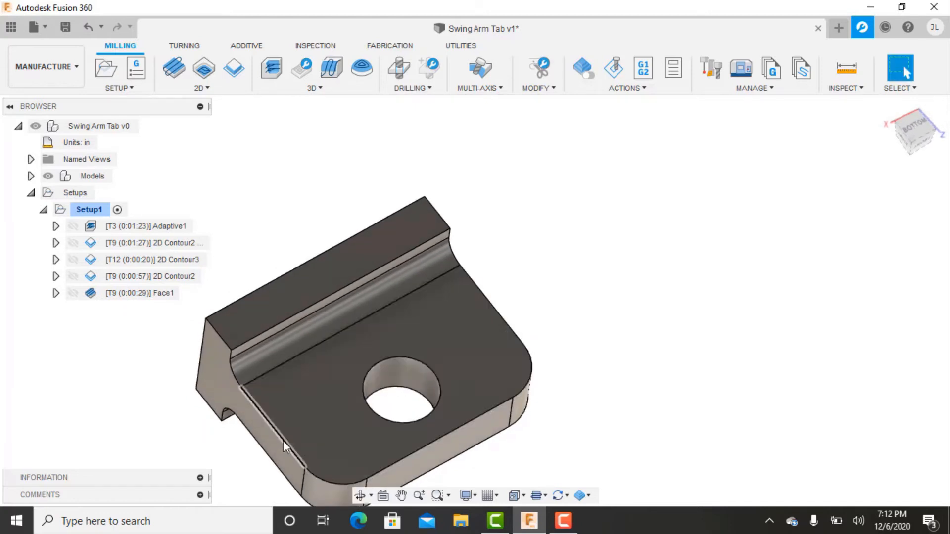
{"action": "scroll", "coordinate": [302, 417], "scroll_direction": "down", "scroll_amount": 2}
{"action": "mouse_move", "coordinate": [357, 371]}
{"action": "middle_mouse_down"}
{"action": "mouse_move", "coordinate": [410, 314]}
{"action": "mouse_move", "coordinate": [343, 413]}
{"action": "mouse_move", "coordinate": [359, 381]}
{"action": "middle_mouse_up"}
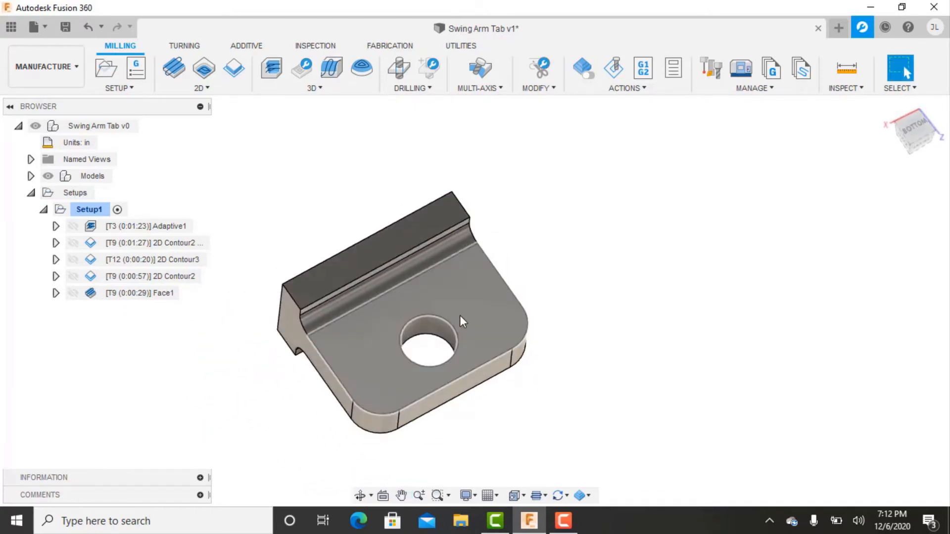
{"action": "key", "text": "i"}
{"action": "scroll", "coordinate": [471, 308], "scroll_direction": "up", "scroll_amount": 3}
{"action": "left_click", "coordinate": [434, 352]}
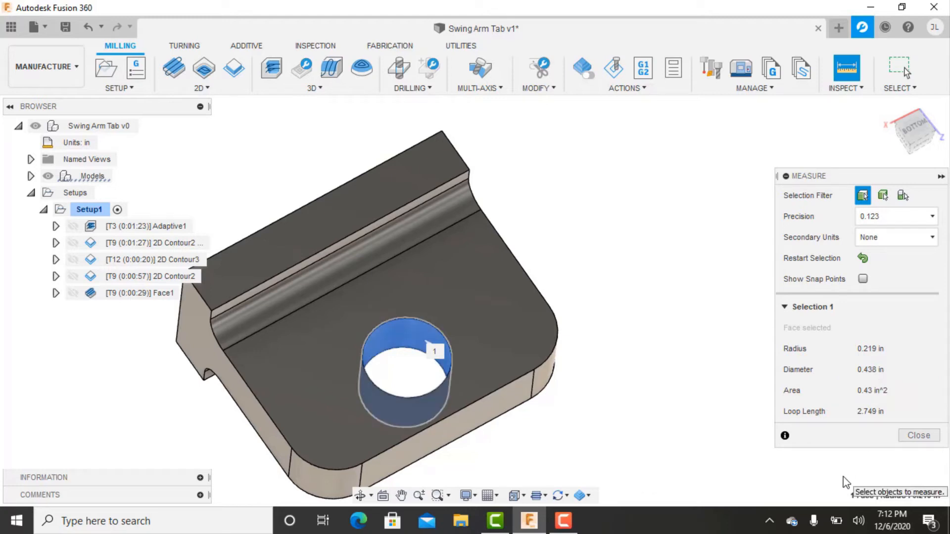
{"action": "left_click", "coordinate": [911, 440]}
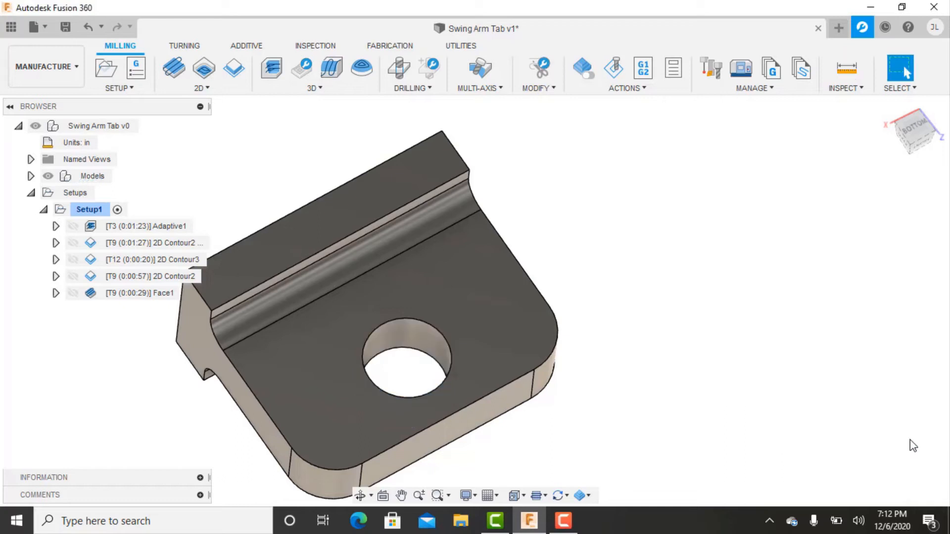
Start a Bore operation in Setup1, enable its finishing passes and open the finishing stepover for editing.
{"action": "scroll", "coordinate": [662, 388], "scroll_direction": "down", "scroll_amount": 3}
{"action": "scroll", "coordinate": [489, 387], "scroll_direction": "up", "scroll_amount": 1}
{"action": "left_click", "coordinate": [202, 89]}
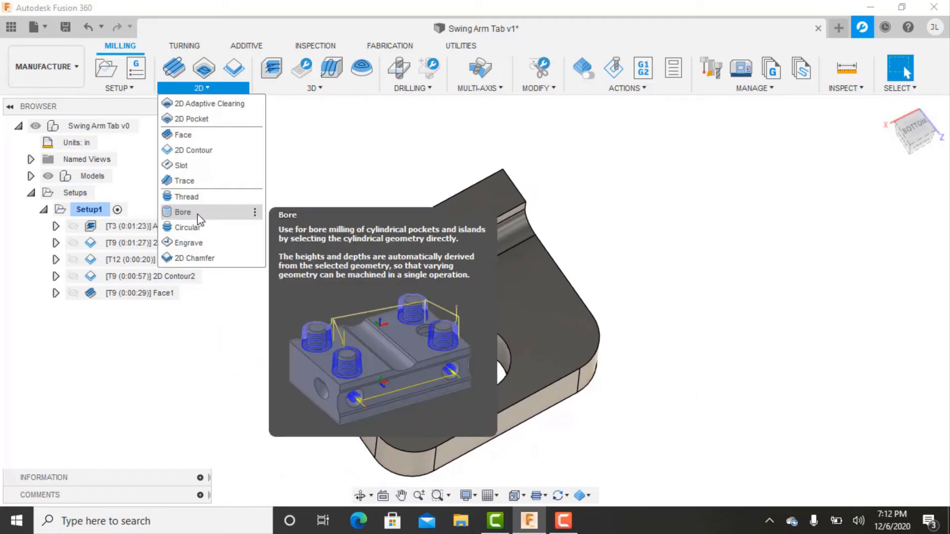
{"action": "left_click", "coordinate": [183, 211]}
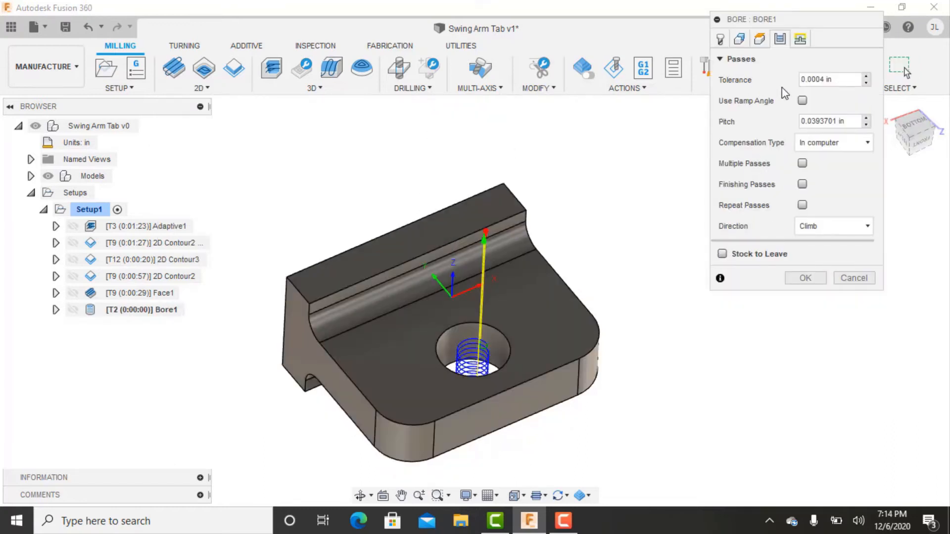
{"action": "left_click", "coordinate": [802, 185]}
{"action": "left_click_drag", "start_coordinate": [841, 204], "coordinate": [800, 204]}
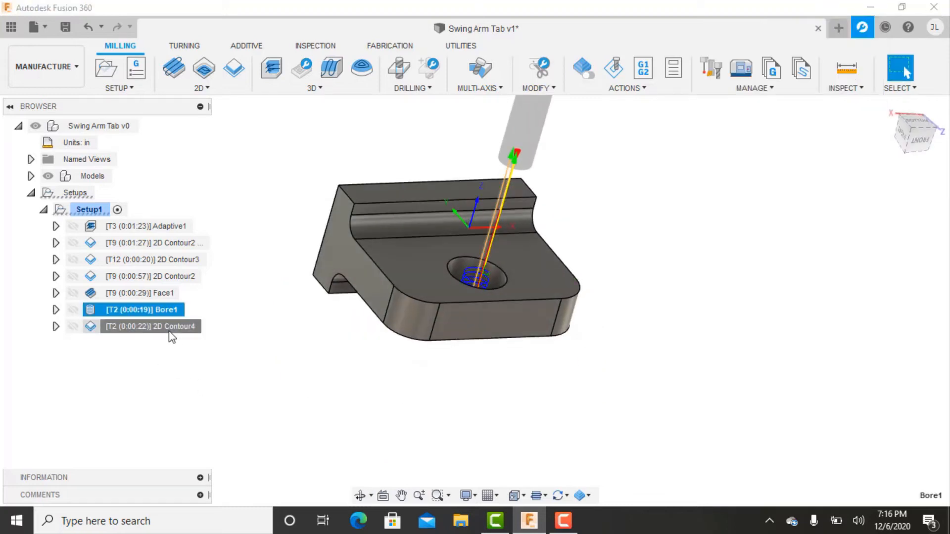
{"action": "left_click", "coordinate": [170, 325]}
{"action": "left_click", "coordinate": [134, 389]}
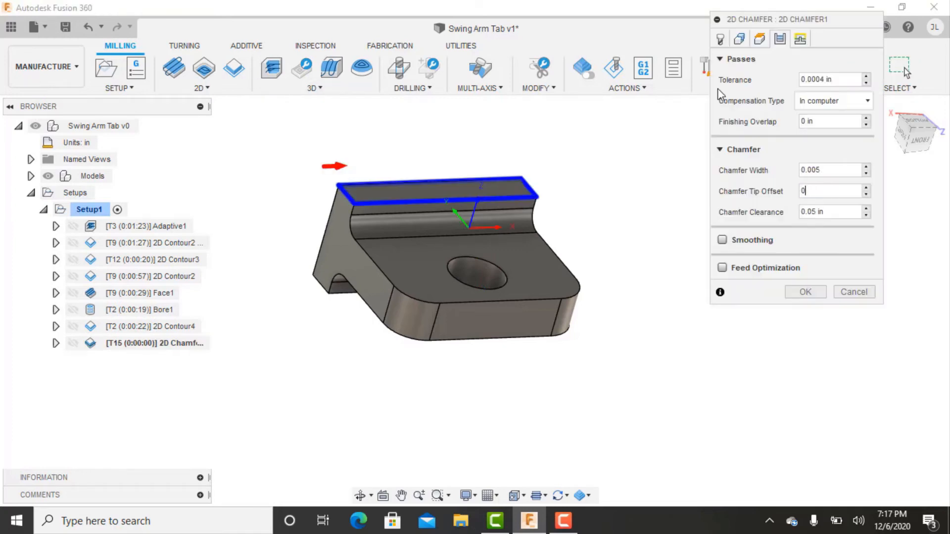
Set the 2D chamfer's tip offset to 0.125 in and pick the rib top's outer corner as the entry position.
{"action": "type", "text": "125"}
{"action": "left_click", "coordinate": [800, 38]}
{"action": "scroll", "coordinate": [341, 225], "scroll_direction": "up", "scroll_amount": 1}
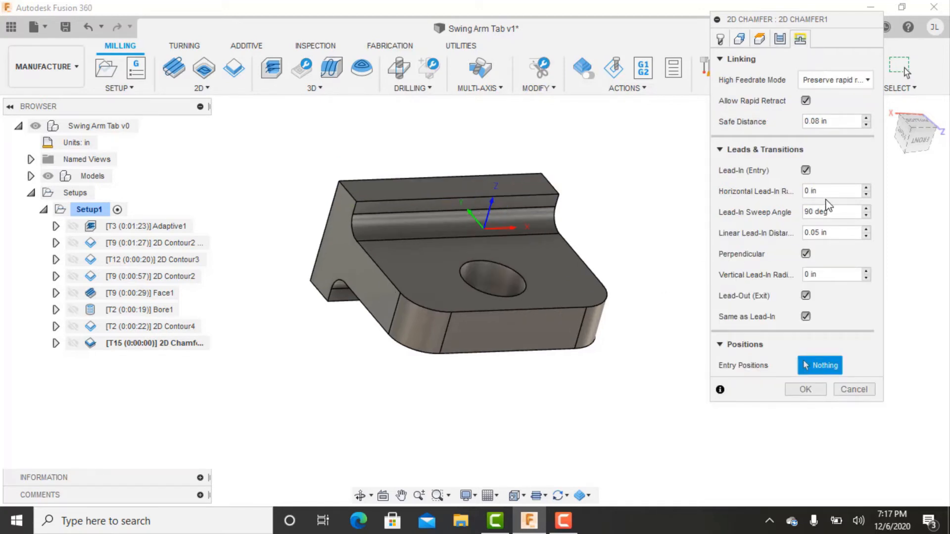
{"action": "left_click", "coordinate": [339, 181]}
Set the 2D chamfer's horizontal lead-in radius to 0.03 in and generate the toolpath around the rib's top face.
{"action": "left_click_drag", "start_coordinate": [829, 192], "coordinate": [689, 162]}
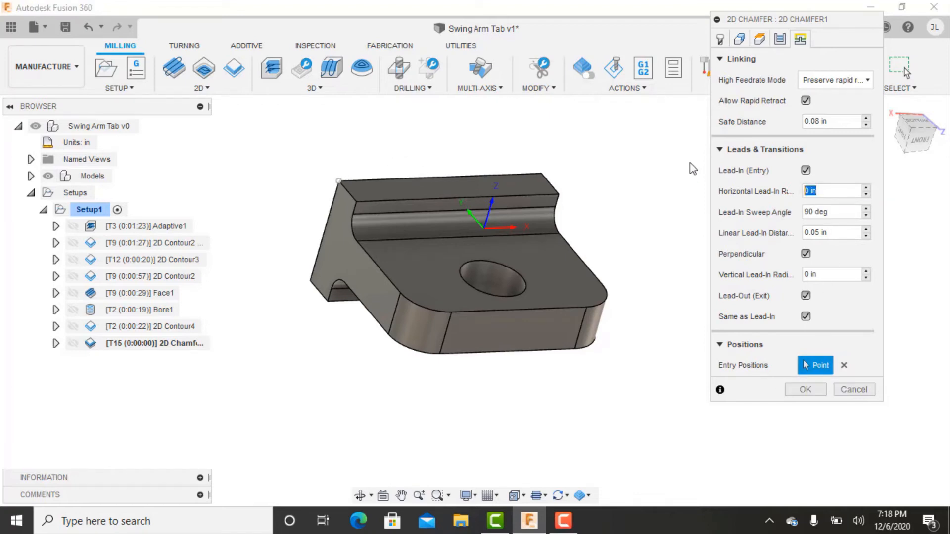
{"action": "type", "text": "0.03"}
{"action": "left_click", "coordinate": [805, 389]}
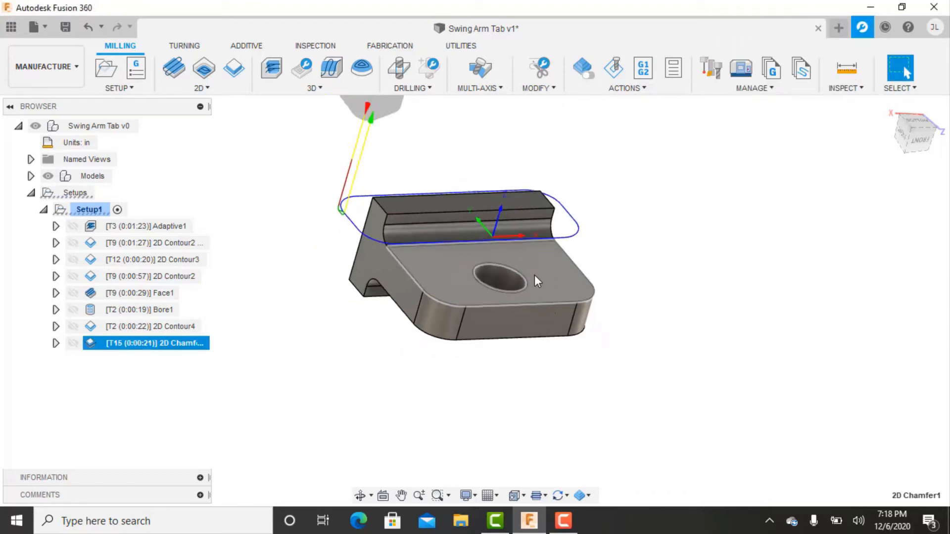
{"action": "scroll", "coordinate": [534, 274], "scroll_direction": "down", "scroll_amount": 3}
{"action": "middle_click_drag", "start_coordinate": [498, 250], "coordinate": [543, 247], "text": "shift"}
{"action": "scroll", "coordinate": [449, 239], "scroll_direction": "up", "scroll_amount": 4}
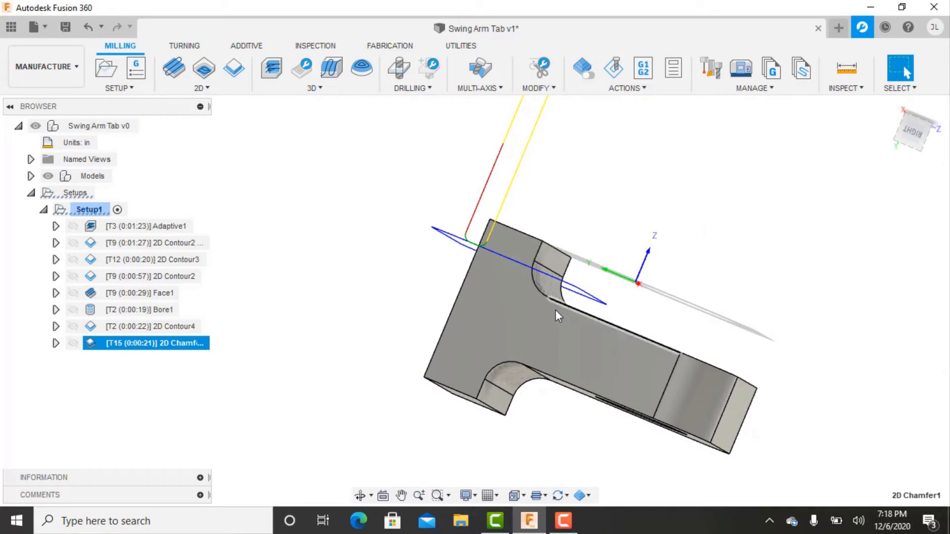
{"action": "middle_click_drag", "start_coordinate": [566, 317], "coordinate": [510, 365], "text": "shift"}
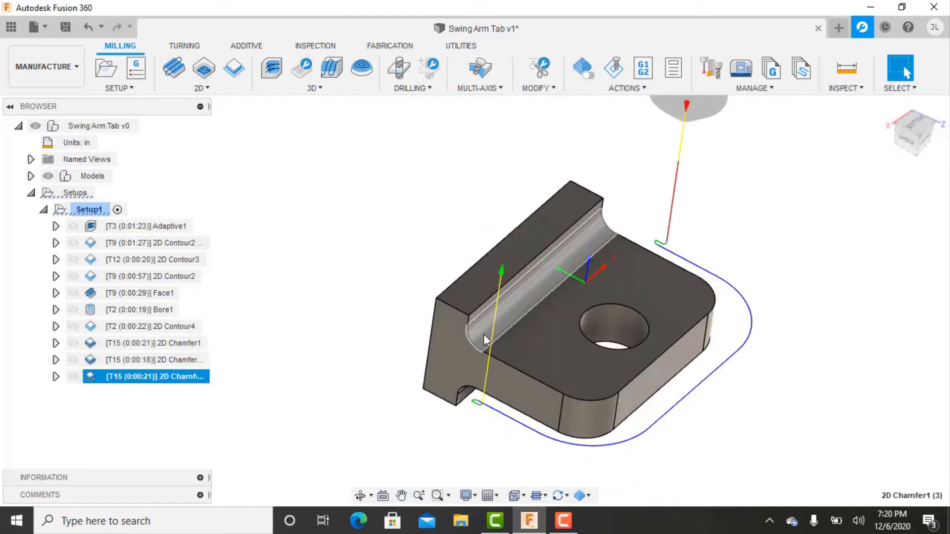
Rename Setup1 as Op 1 and collapse its list of operations.
{"action": "left_click", "coordinate": [397, 426]}
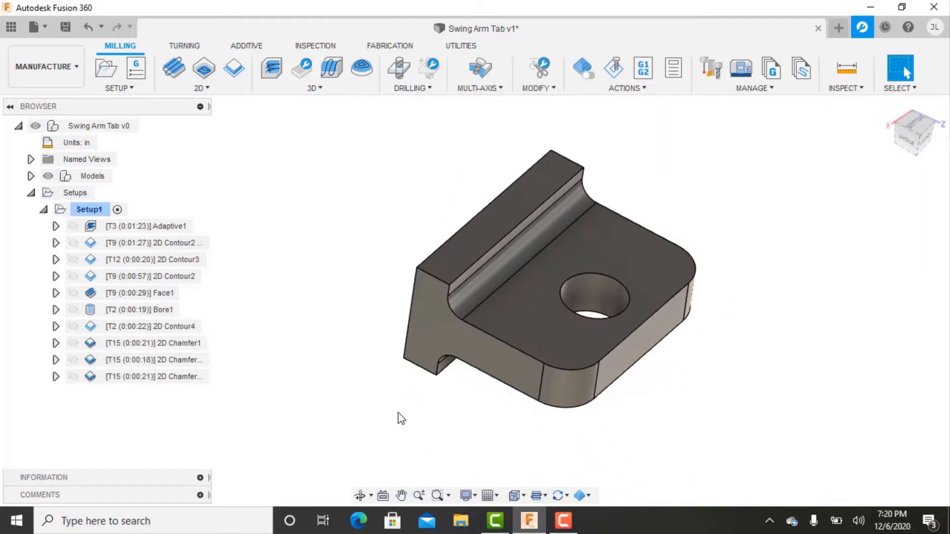
{"action": "double_click", "coordinate": [99, 211]}
{"action": "type", "text": "oP 1"}
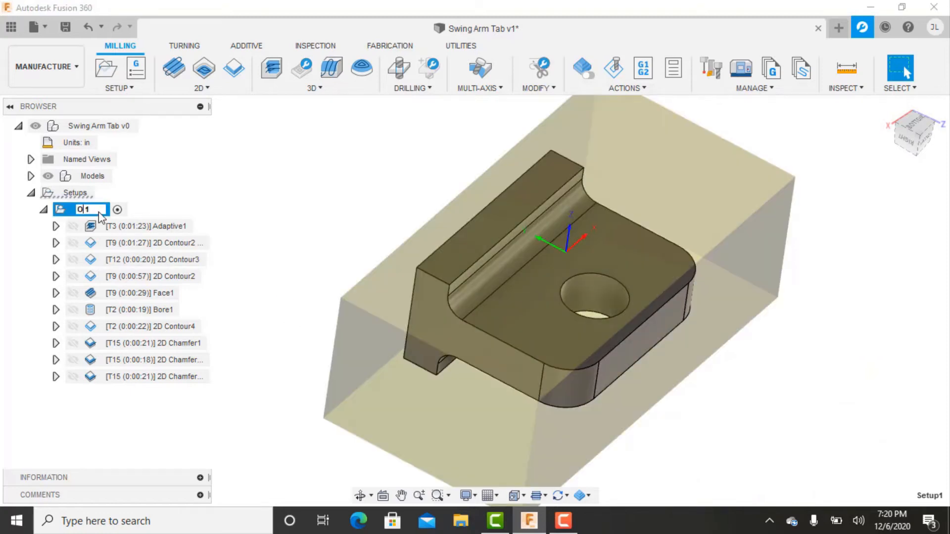
{"action": "left_click", "coordinate": [315, 213]}
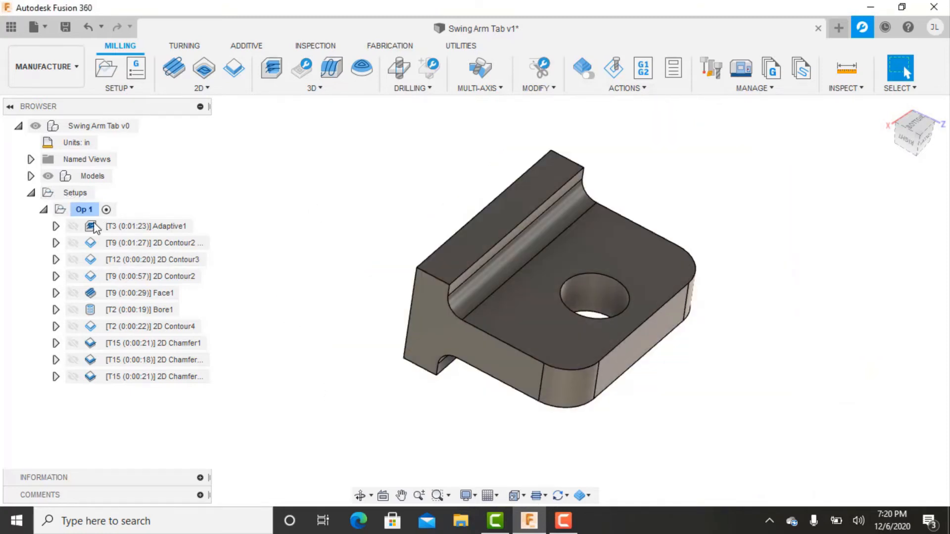
{"action": "left_click", "coordinate": [43, 210]}
{"action": "left_click", "coordinate": [65, 210]}
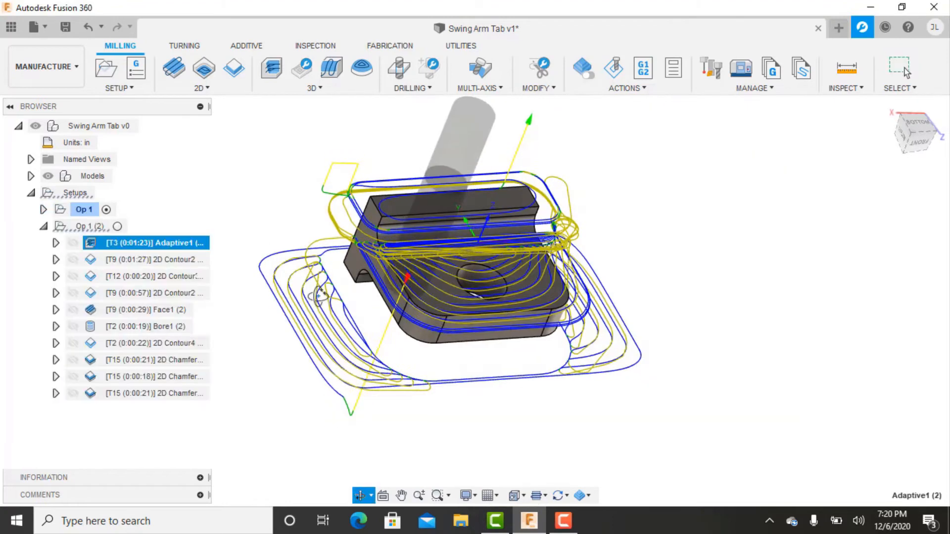
{"action": "middle_click_drag", "start_coordinate": [282, 216], "coordinate": [287, 217], "text": "shift"}
{"action": "left_click", "coordinate": [277, 206]}
{"action": "left_click", "coordinate": [125, 239]}
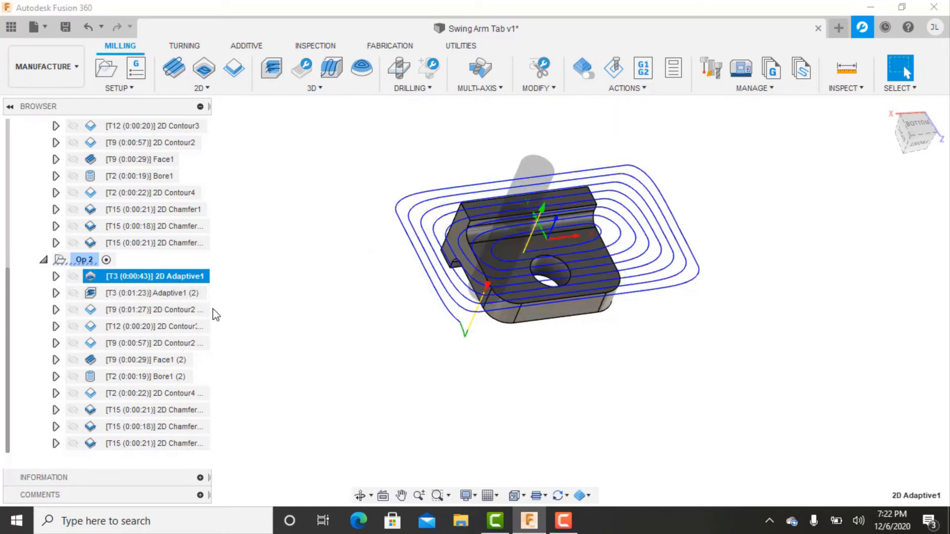
Edit Adaptive1 (2) in Op 2 so its bottom height references the plate's top face with 0 in offset, and regenerate it.
{"action": "left_click", "coordinate": [237, 305]}
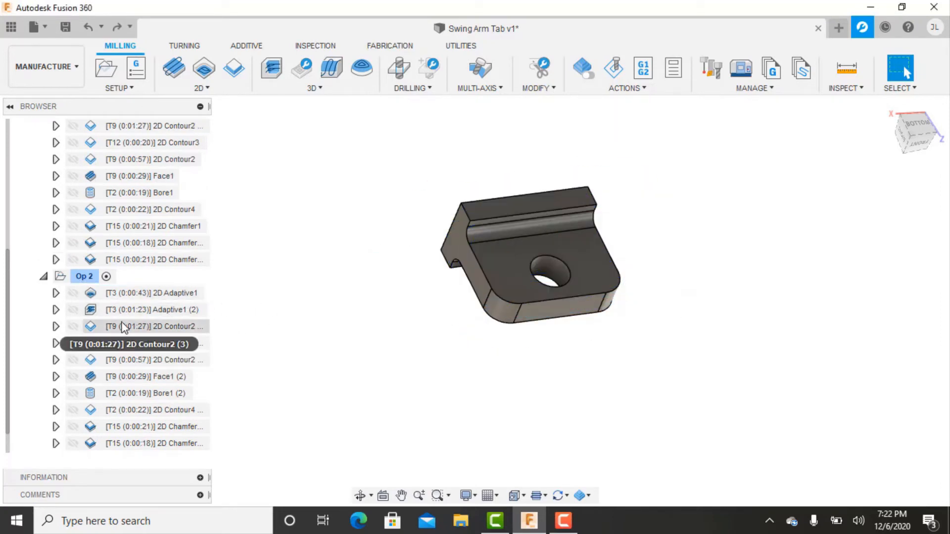
{"action": "double_click", "coordinate": [91, 309]}
{"action": "scroll", "coordinate": [550, 243], "scroll_direction": "up", "scroll_amount": 2}
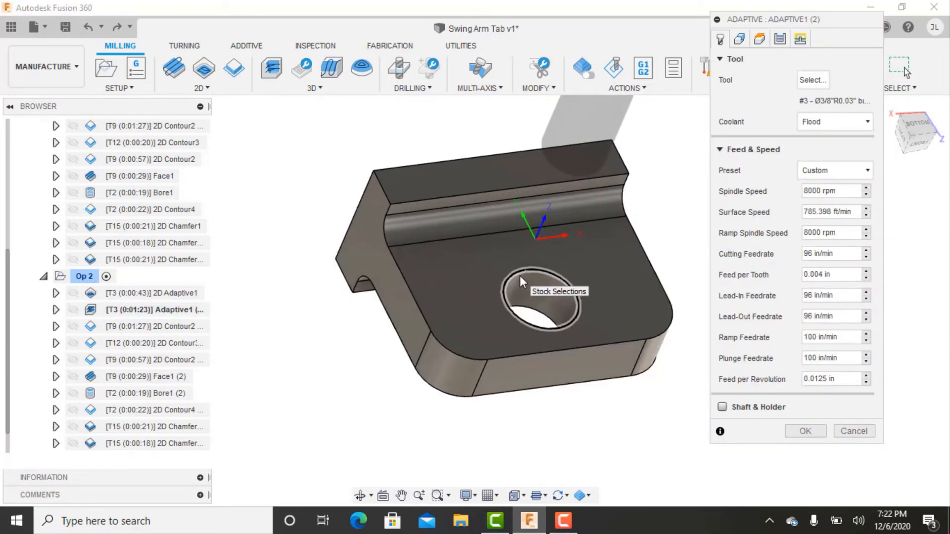
{"action": "left_click", "coordinate": [760, 40]}
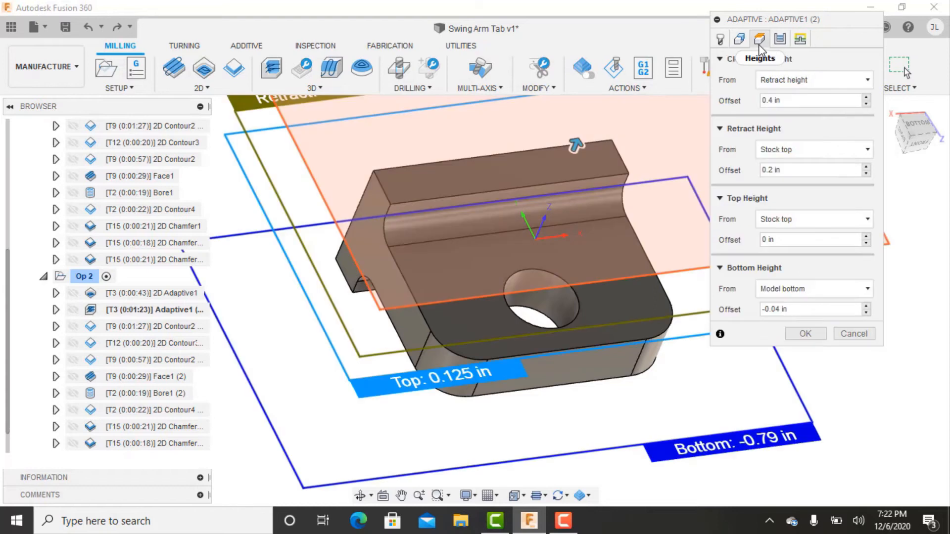
{"action": "left_click", "coordinate": [806, 287]}
{"action": "left_click", "coordinate": [788, 414]}
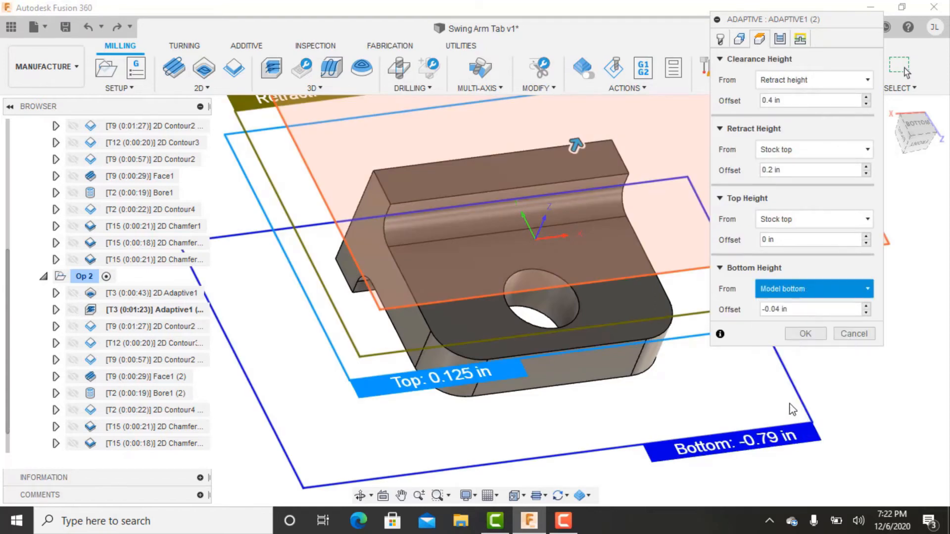
{"action": "left_click", "coordinate": [646, 305]}
{"action": "type", "text": "0."}
{"action": "left_click", "coordinate": [780, 40]}
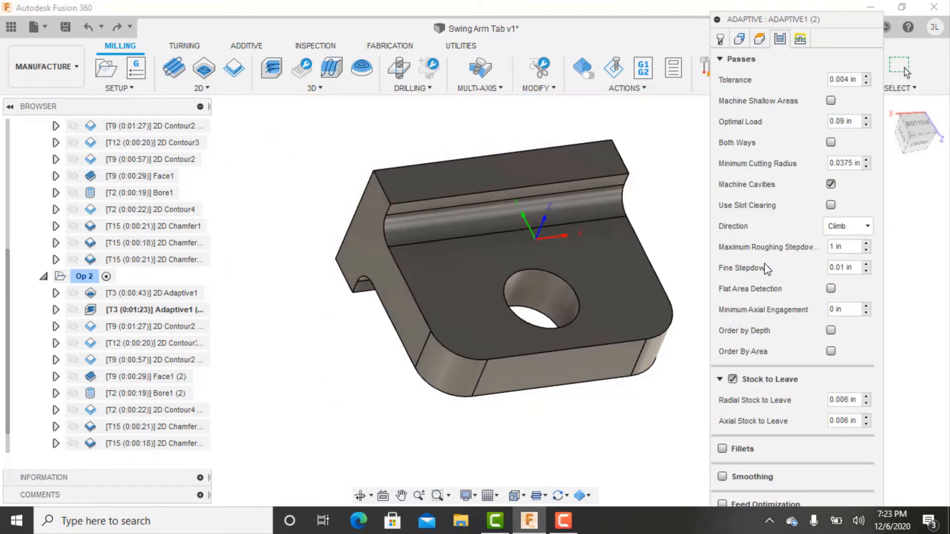
{"action": "left_click", "coordinate": [720, 39]}
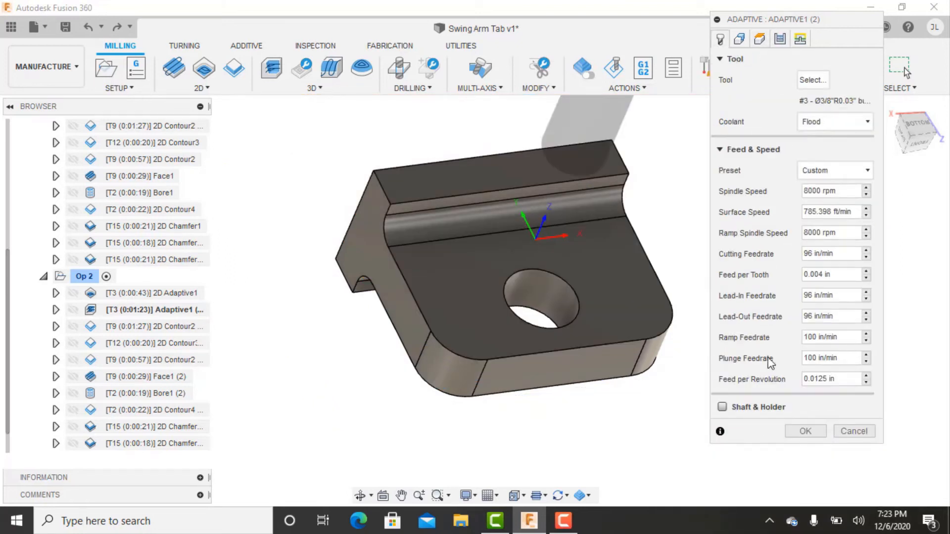
{"action": "left_click", "coordinate": [803, 430]}
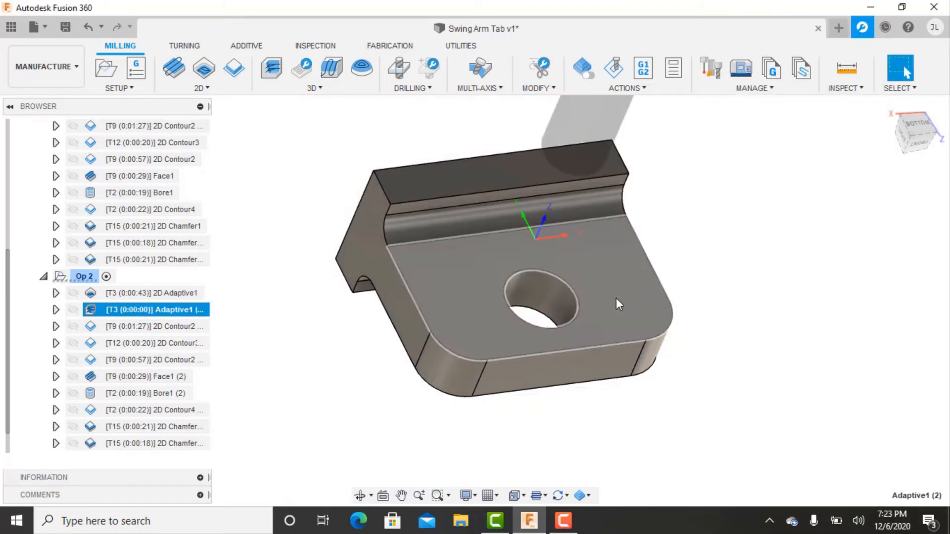
Set the stock contour of Adaptive1 (2) to the outer edge chain around the plate's top face and regenerate the toolpath.
{"action": "scroll", "coordinate": [616, 297], "scroll_direction": "down", "scroll_amount": 3}
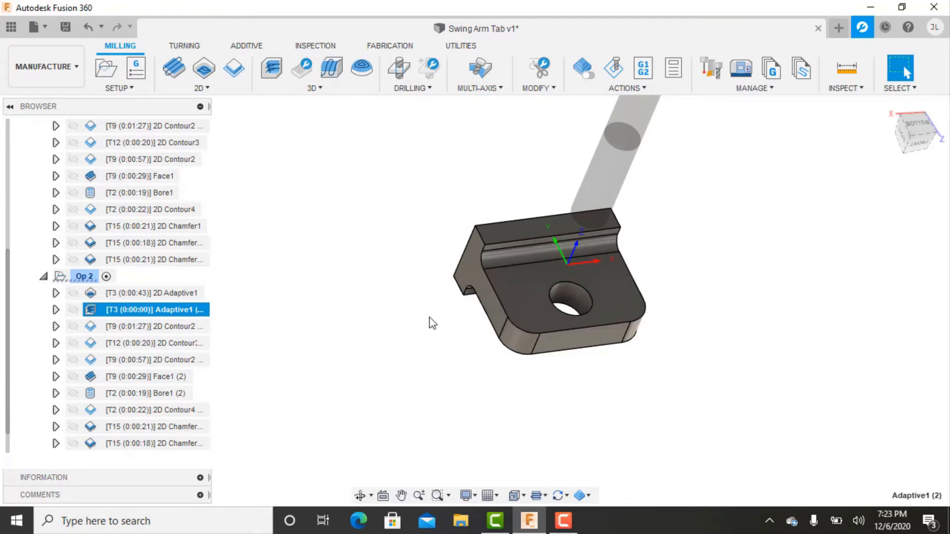
{"action": "left_click", "coordinate": [290, 311]}
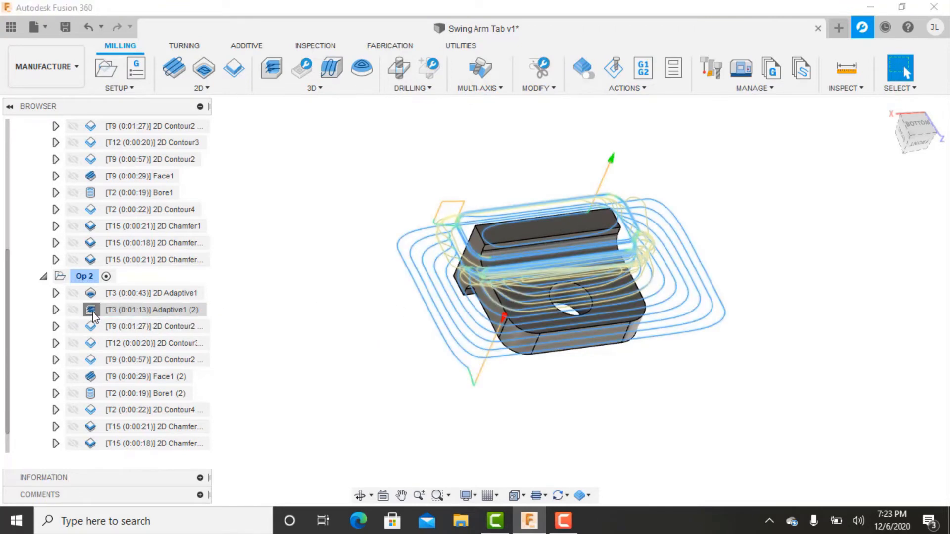
{"action": "double_click", "coordinate": [90, 310]}
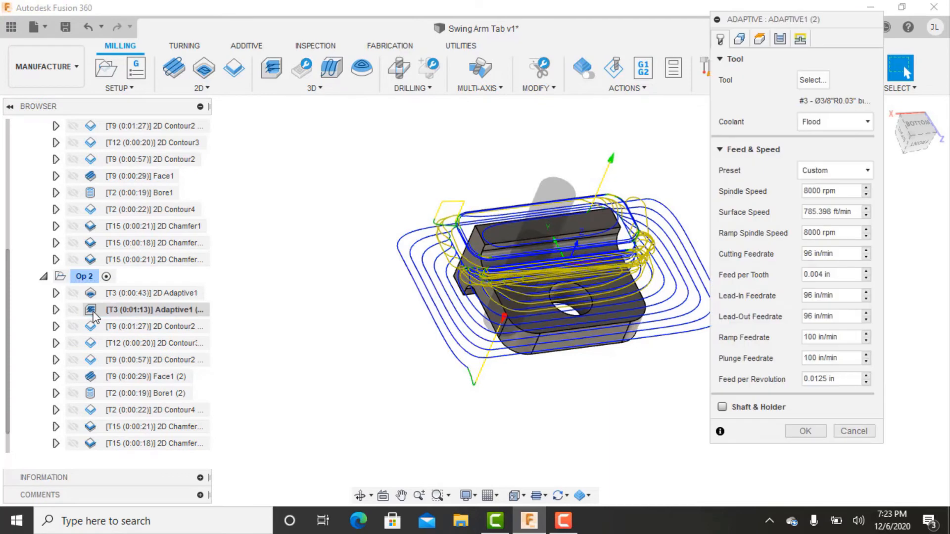
{"action": "left_click", "coordinate": [760, 40]}
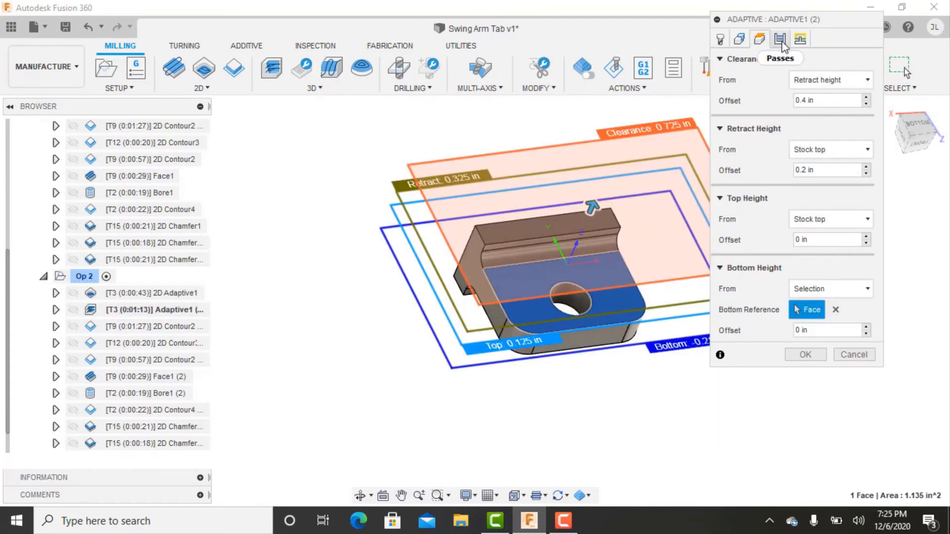
{"action": "left_click", "coordinate": [739, 40]}
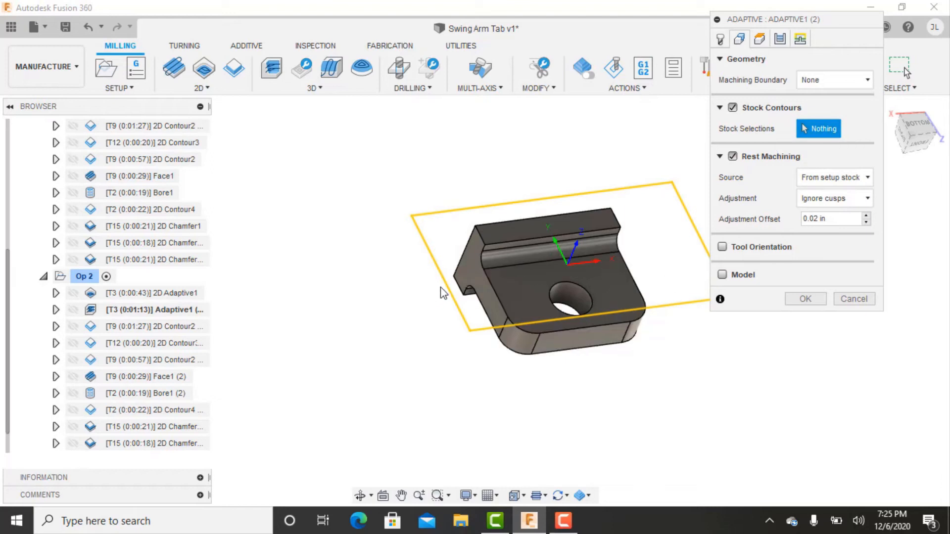
{"action": "left_click", "coordinate": [480, 253]}
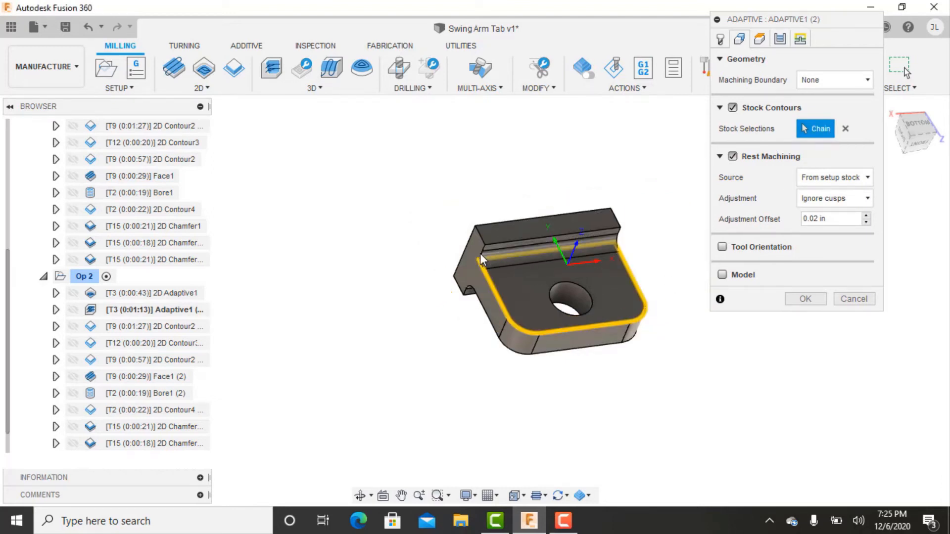
{"action": "left_click", "coordinate": [809, 300]}
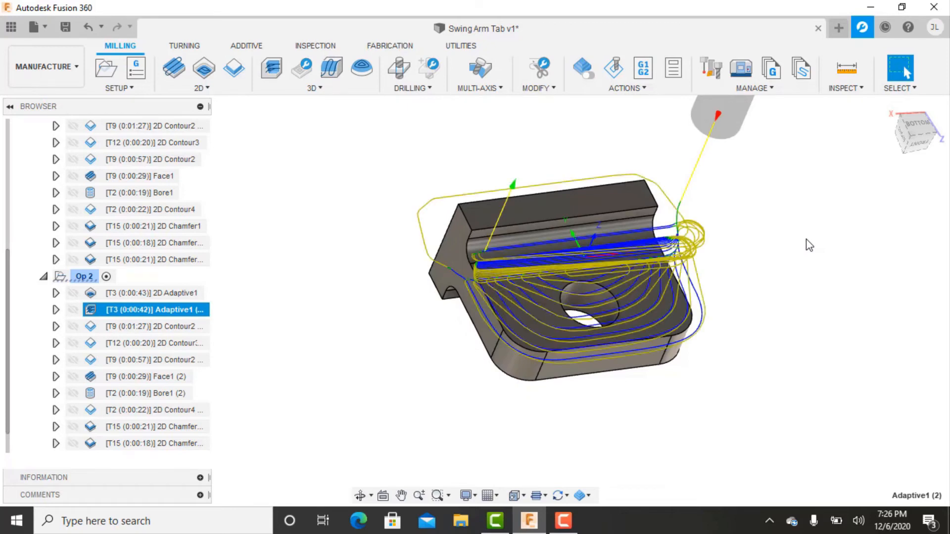
Delete the copied operations 2D Contour2 (4), Bore1 (2) and 2D Contour4 (2) from Op 2.
{"action": "left_click", "coordinate": [148, 326]}
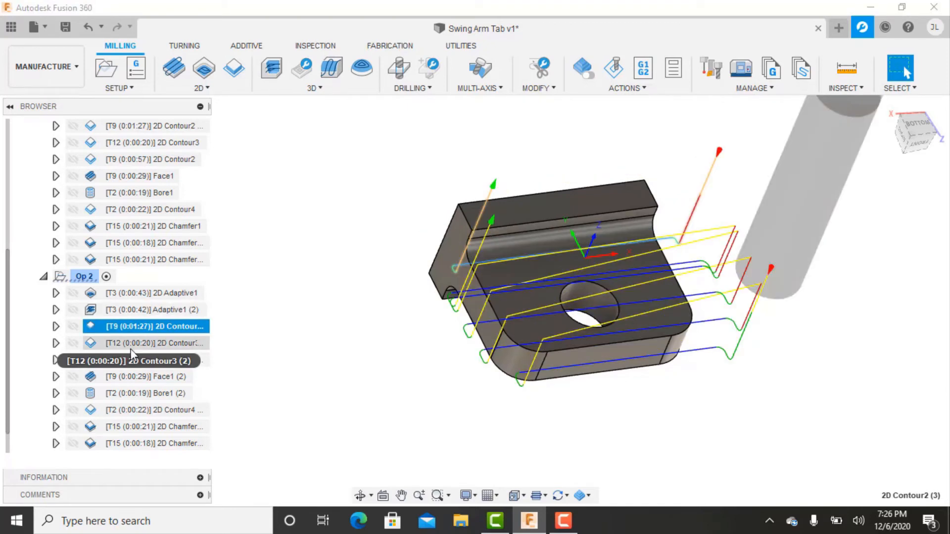
{"action": "left_click", "coordinate": [146, 360]}
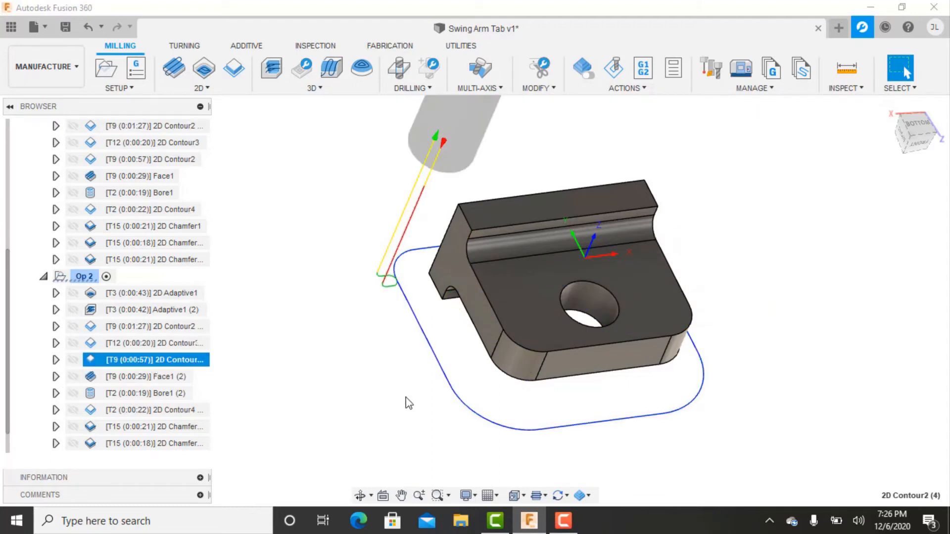
{"action": "key", "text": "Delete"}
{"action": "left_click", "coordinate": [146, 361]}
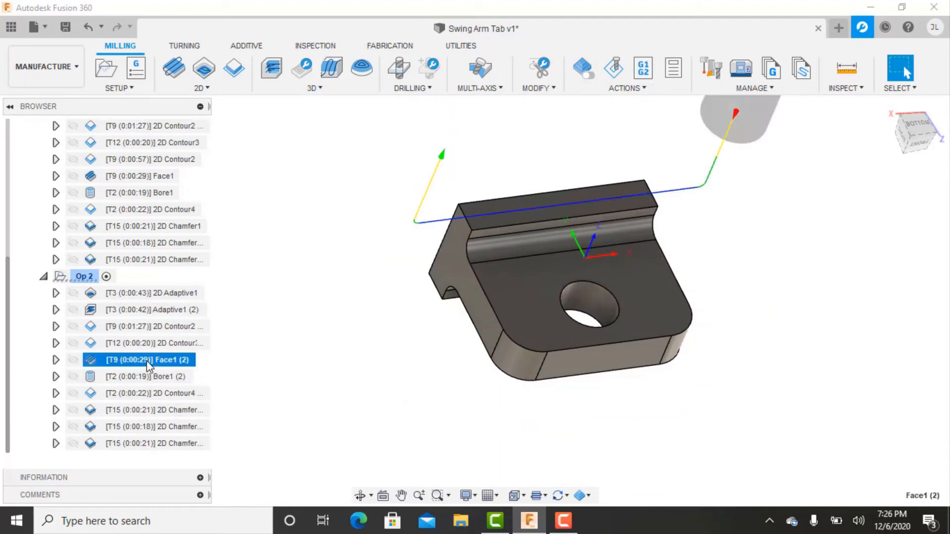
{"action": "left_click", "coordinate": [138, 380]}
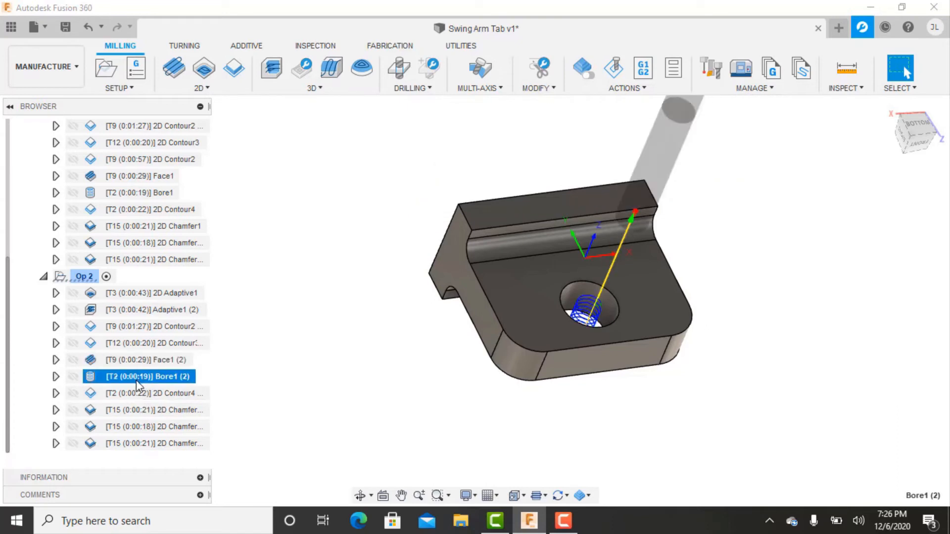
{"action": "key", "text": "Delete"}
{"action": "left_click", "coordinate": [143, 396]}
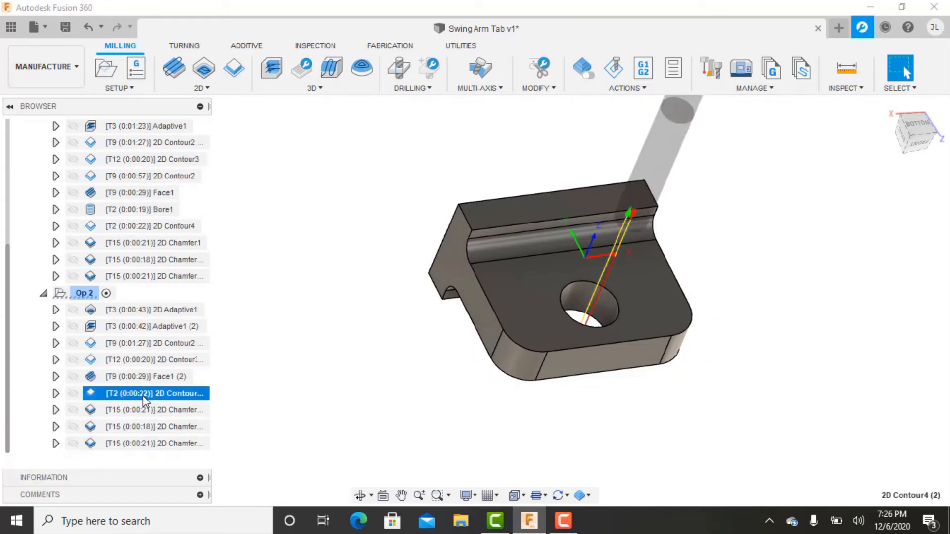
{"action": "key", "text": "Delete"}
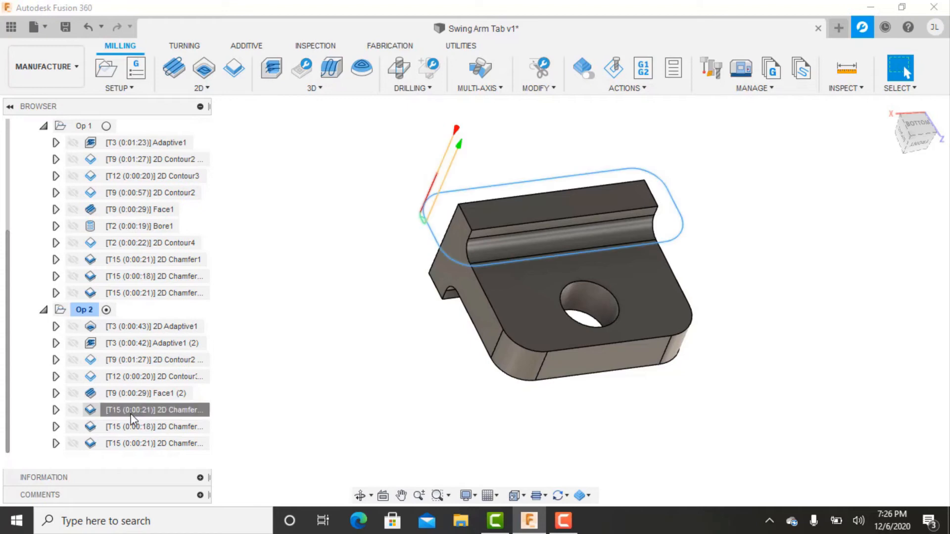
Review the toolpaths of the three copied 2D chamfer operations in Op 2.
{"action": "left_click", "coordinate": [133, 411]}
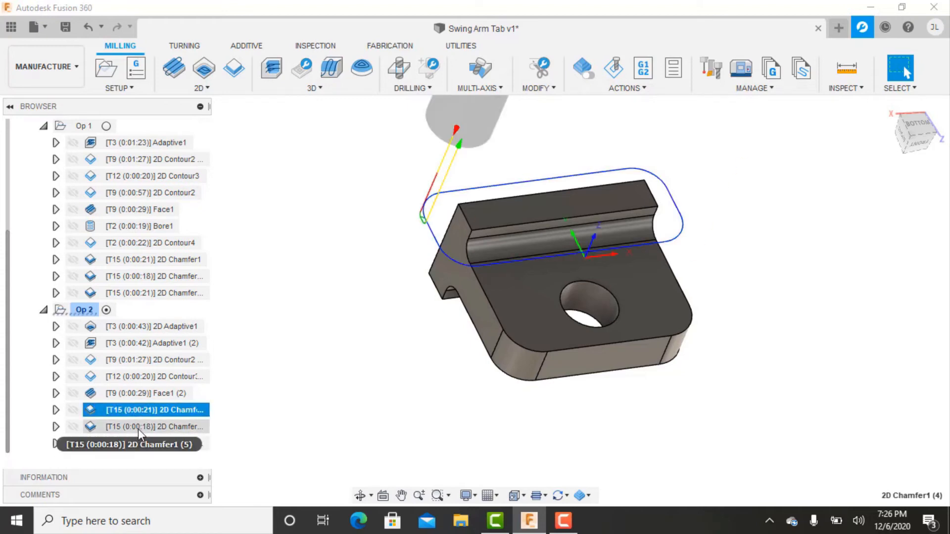
{"action": "left_click", "coordinate": [138, 428]}
{"action": "left_click", "coordinate": [132, 442]}
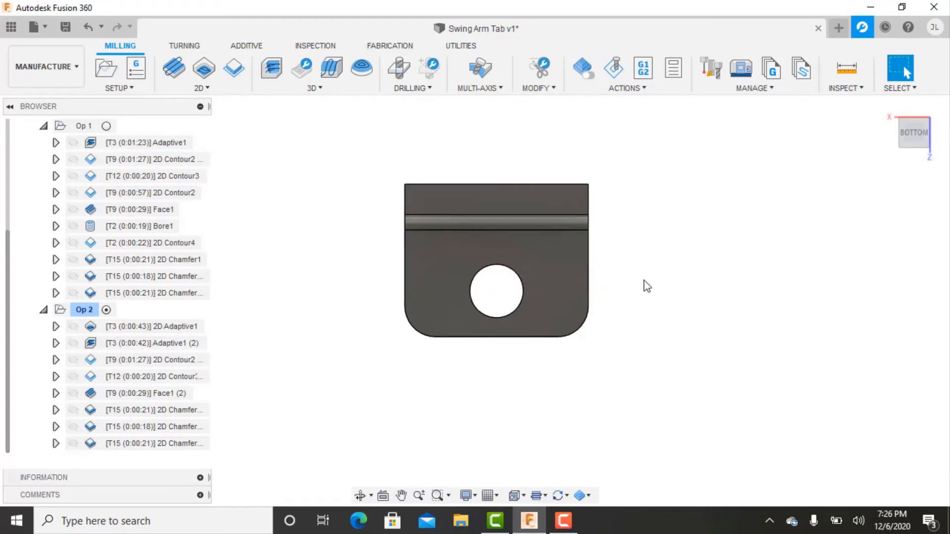
{"action": "middle_click_drag", "start_coordinate": [497, 317], "coordinate": [518, 332]}
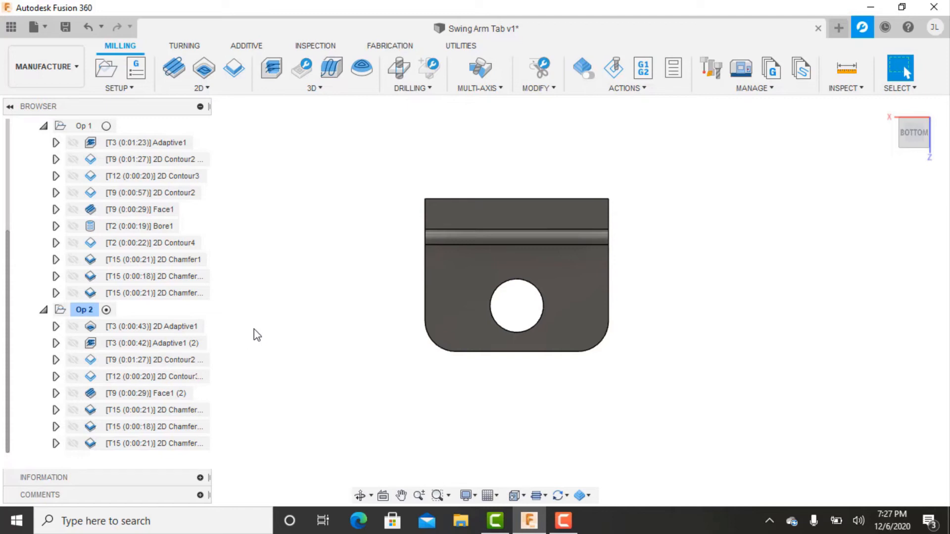
Start a Probe WCS operation in Op 2 and create a new probe tool in the Swing Arm Tab v1 tool list.
{"action": "left_click", "coordinate": [315, 45]}
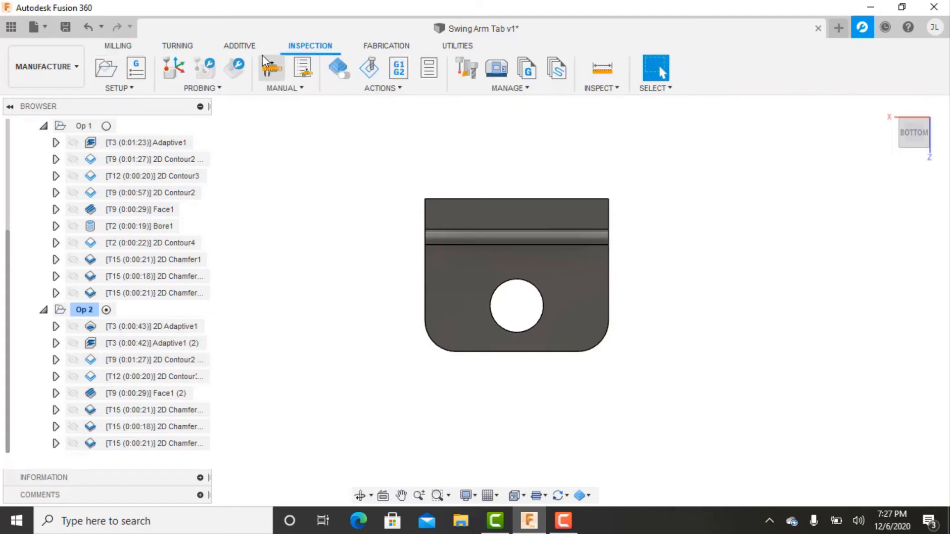
{"action": "left_click", "coordinate": [169, 63]}
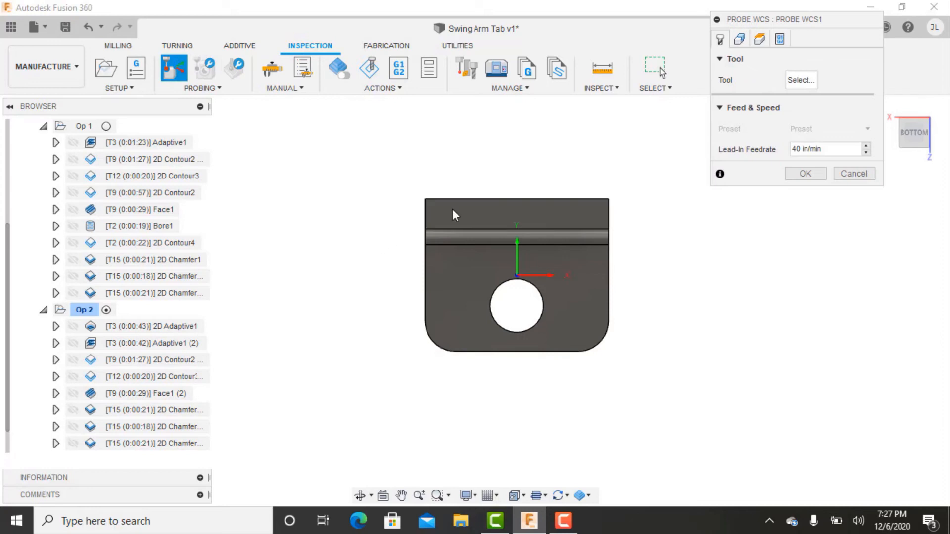
{"action": "left_click", "coordinate": [797, 80]}
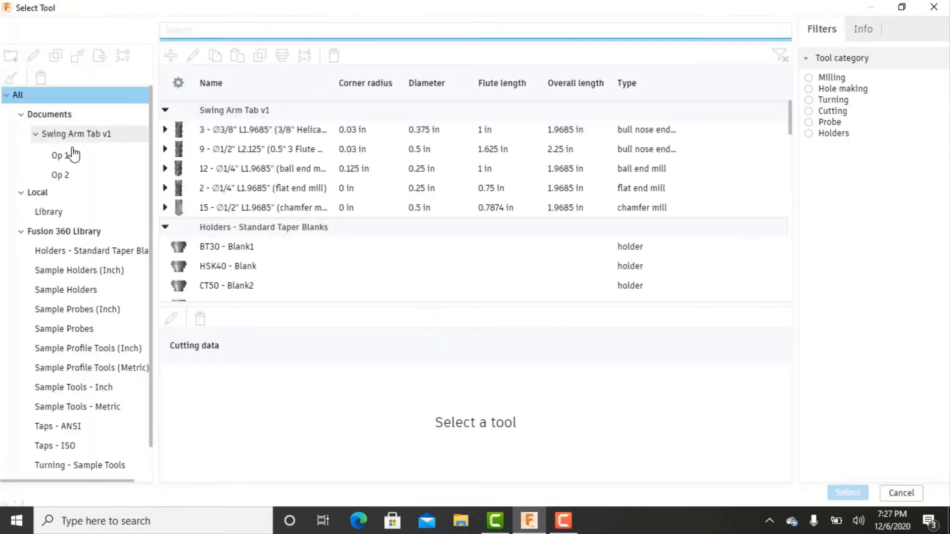
{"action": "left_click", "coordinate": [79, 133]}
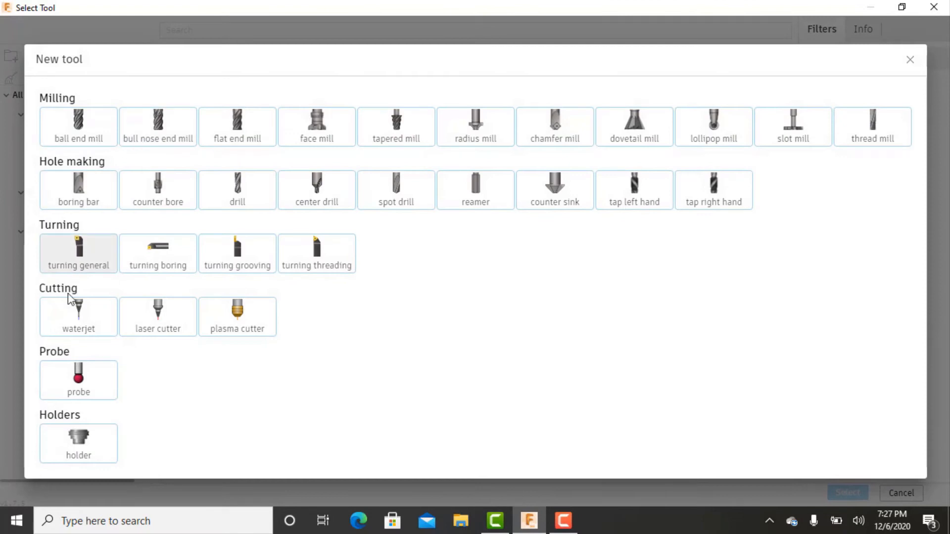
{"action": "left_click", "coordinate": [78, 396]}
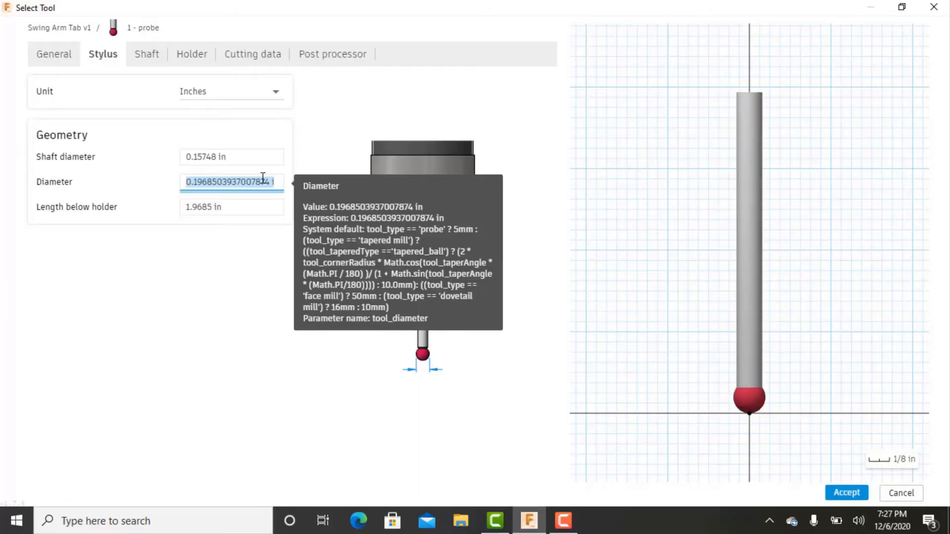
Set the new probe's stylus diameter to 0.236 in and check its shaft, holder, cutting data and post processor settings.
{"action": "type", "text": "0.236"}
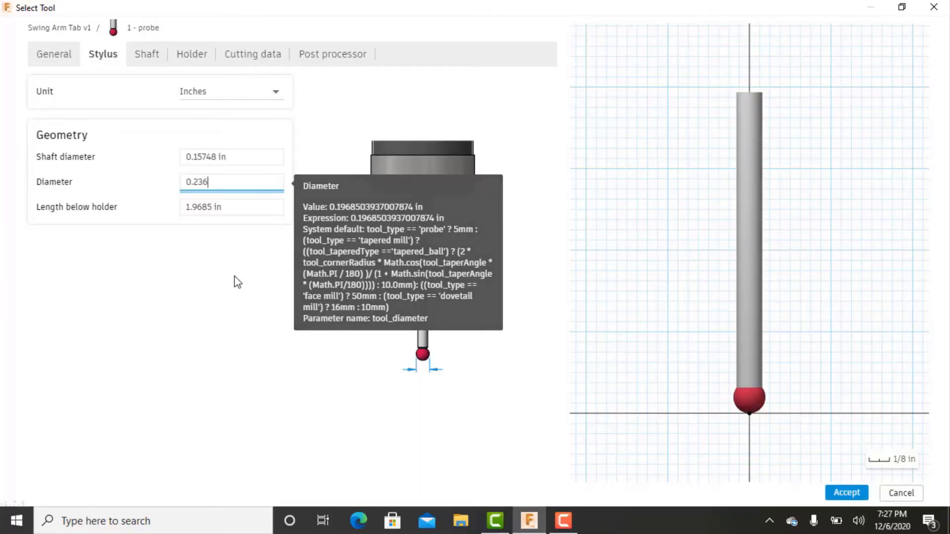
{"action": "key", "text": "Return"}
{"action": "left_click", "coordinate": [148, 59]}
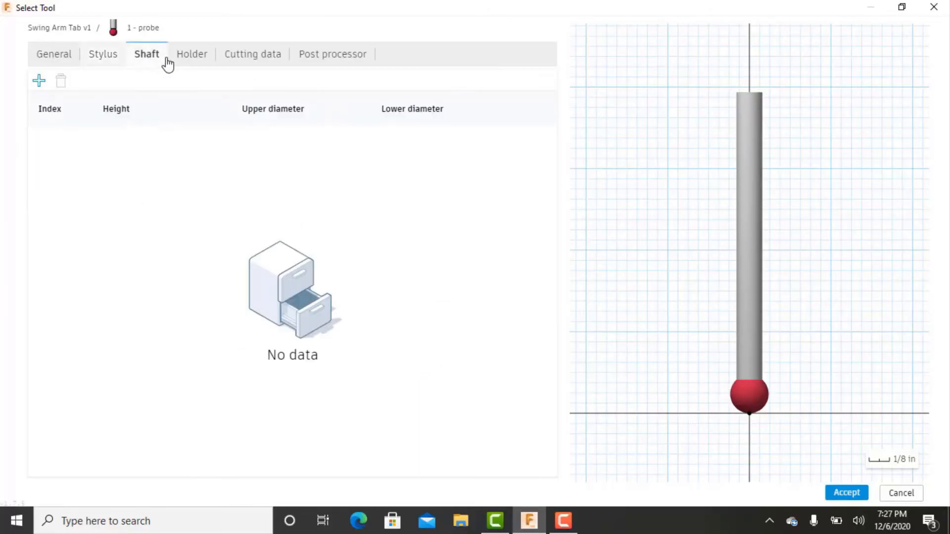
{"action": "left_click", "coordinate": [202, 62]}
{"action": "left_click", "coordinate": [286, 60]}
{"action": "left_click", "coordinate": [317, 64]}
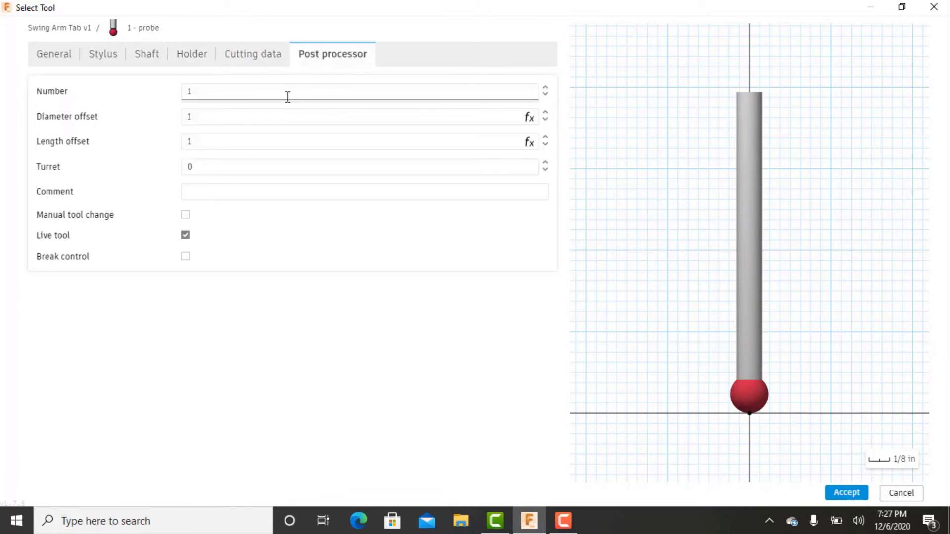
Accept and assign the new probe tool, and finish the operation as an X-wall probe on the tab's two side faces.
{"action": "left_click", "coordinate": [846, 493]}
{"action": "left_click", "coordinate": [847, 493]}
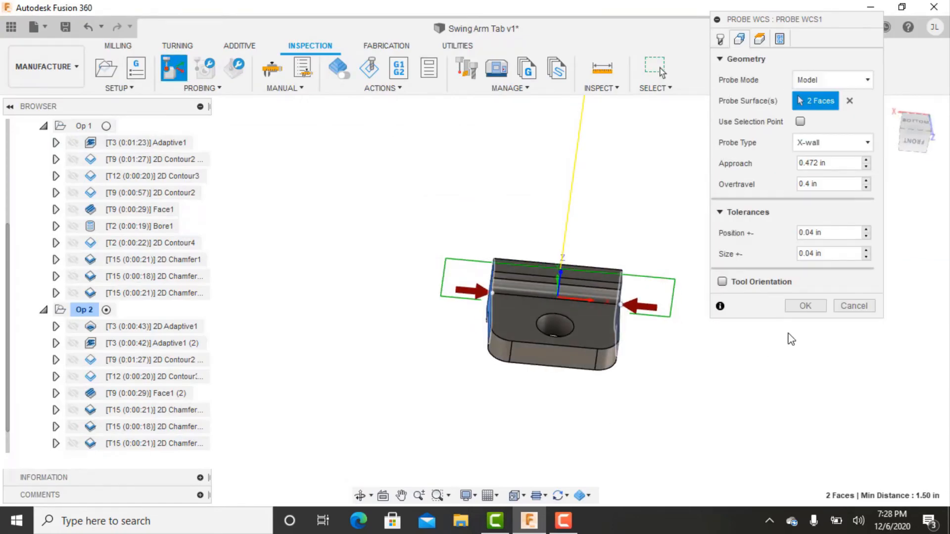
{"action": "left_click", "coordinate": [805, 310]}
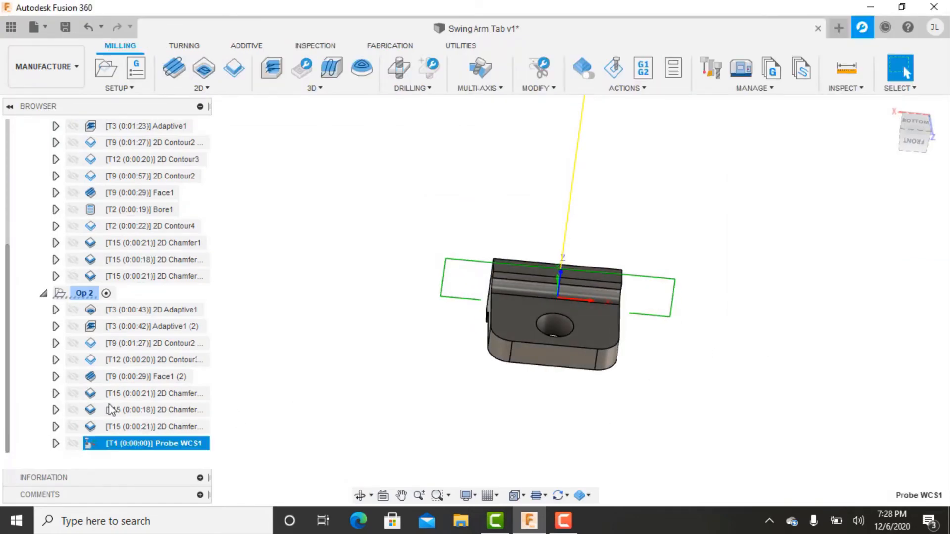
Duplicate Probe WCS1 in Op 2 and clear the probe surfaces of the copy.
{"action": "key", "text": "ctrl+d"}
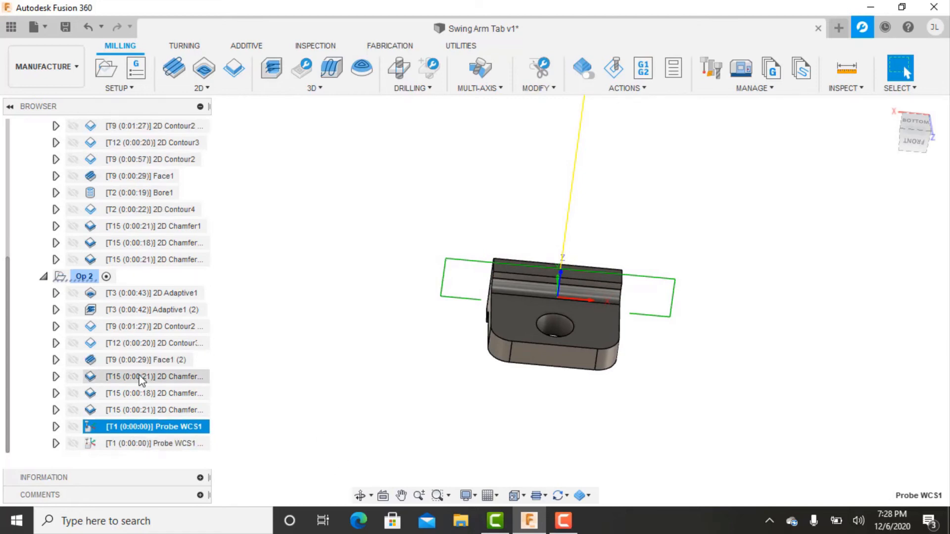
{"action": "double_click", "coordinate": [92, 444]}
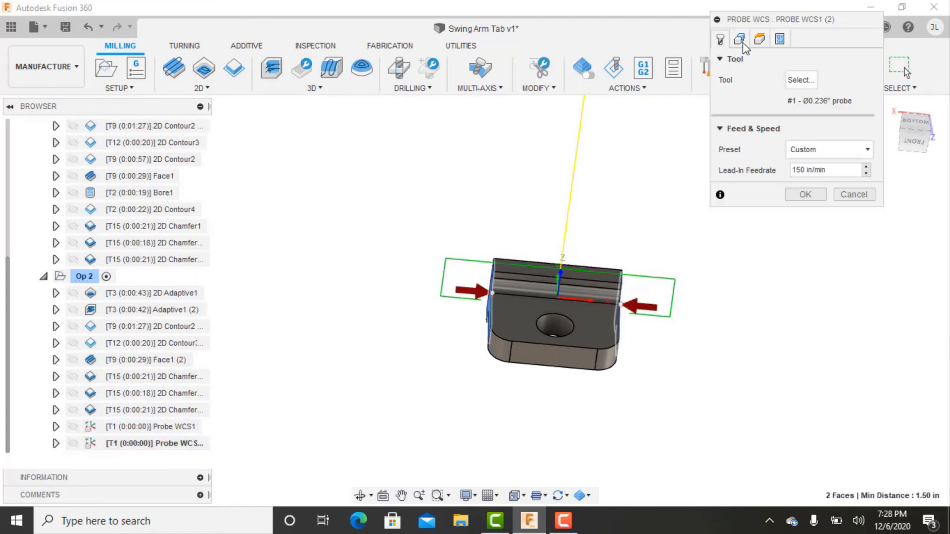
{"action": "left_click", "coordinate": [740, 40]}
{"action": "left_click", "coordinate": [843, 102]}
Select the tab's front and back end faces as the probe surfaces of Probe WCS1 (2) for a Y-wall probe.
{"action": "left_click", "coordinate": [551, 360]}
{"action": "middle_click_drag", "start_coordinate": [548, 252], "coordinate": [532, 337], "text": "shift"}
{"action": "left_click", "coordinate": [534, 319]}
{"action": "middle_click_drag", "start_coordinate": [555, 439], "coordinate": [616, 347], "text": "shift"}
{"action": "scroll", "coordinate": [643, 324], "scroll_direction": "up", "scroll_amount": 3}
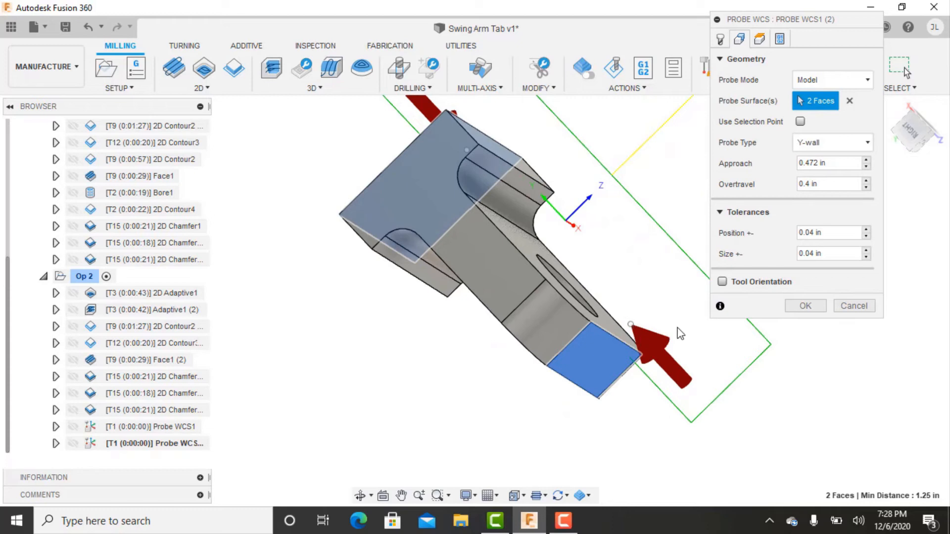
Accept the Y-wall probe and move both probe operations directly after 2D Adaptive1 in Op 2.
{"action": "left_click", "coordinate": [805, 306]}
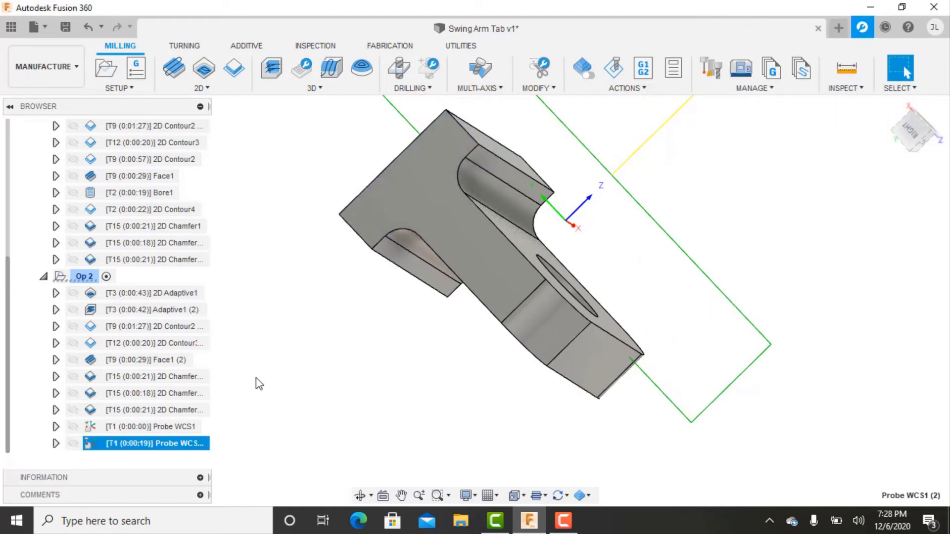
{"action": "left_click", "coordinate": [107, 429]}
{"action": "left_click", "coordinate": [113, 445], "text": "ctrl"}
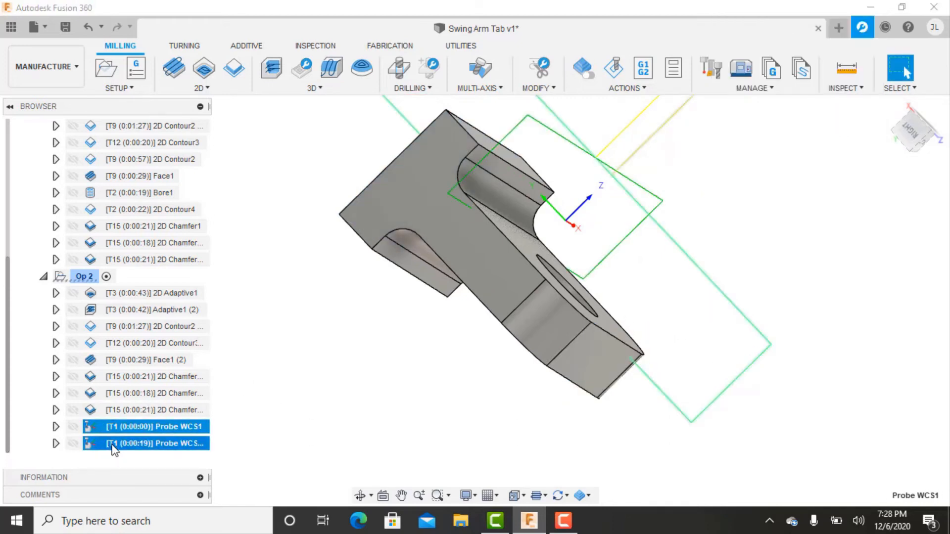
{"action": "left_click_drag", "start_coordinate": [110, 430], "coordinate": [122, 300]}
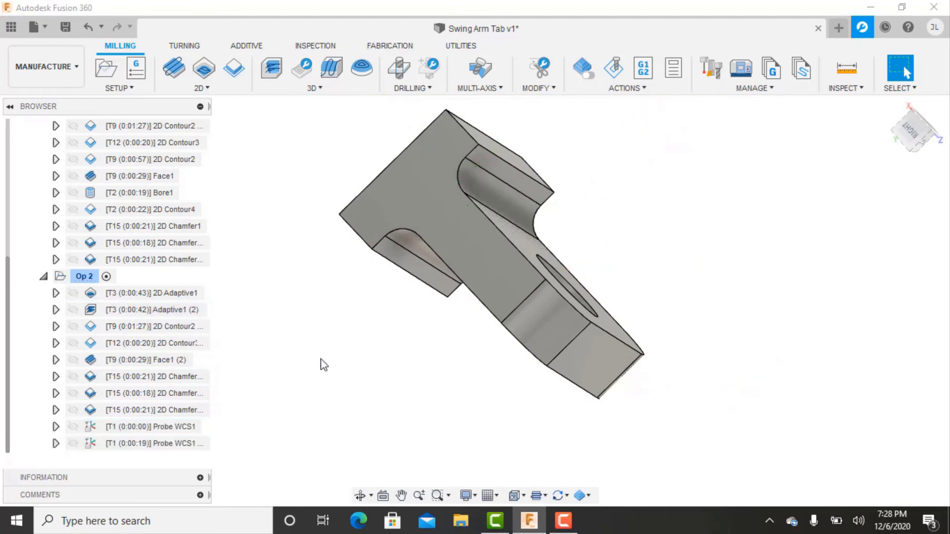
Review the toolpaths of 2D Adaptive1 and the two WCS probes in Op 2 against the part.
{"action": "left_click", "coordinate": [174, 293]}
{"action": "scroll", "coordinate": [381, 378], "scroll_direction": "down", "scroll_amount": 3}
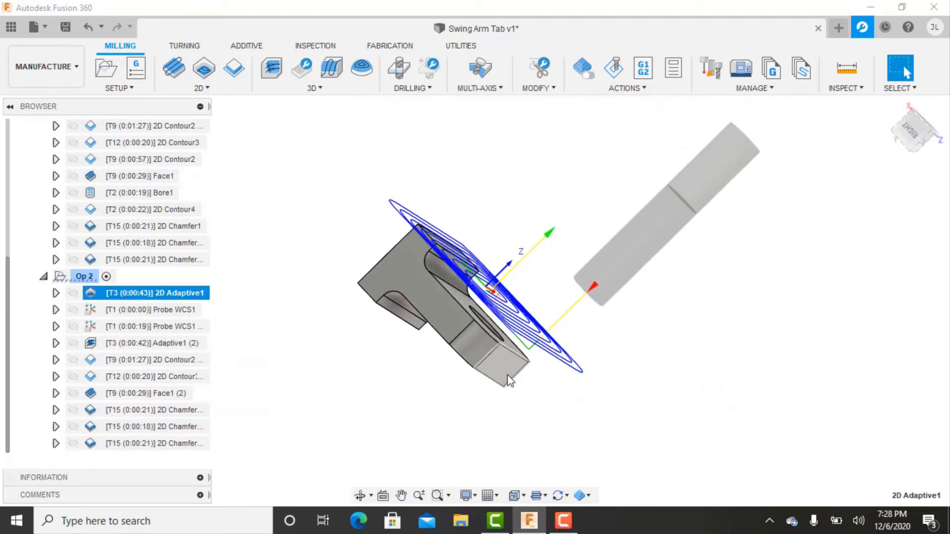
{"action": "middle_click_drag", "start_coordinate": [509, 381], "coordinate": [439, 417], "text": "shift"}
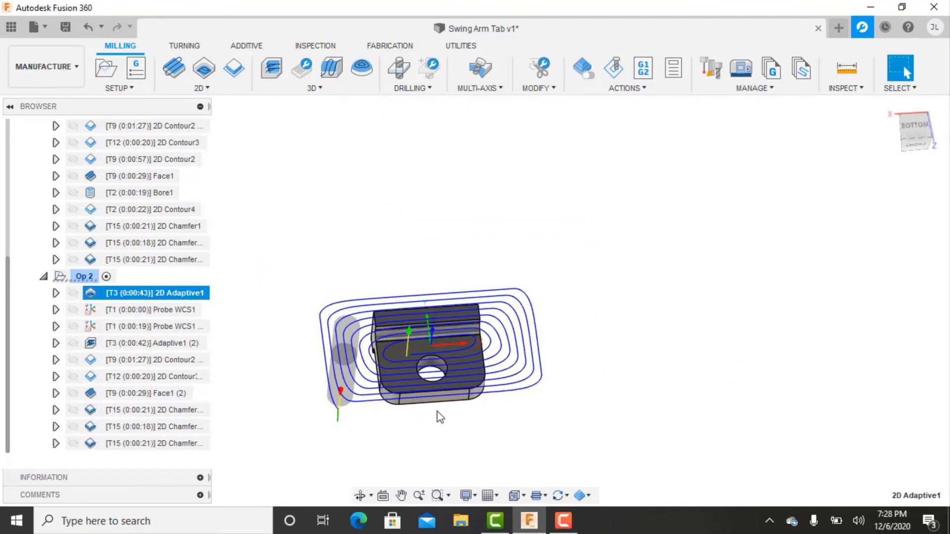
{"action": "left_click", "coordinate": [346, 451]}
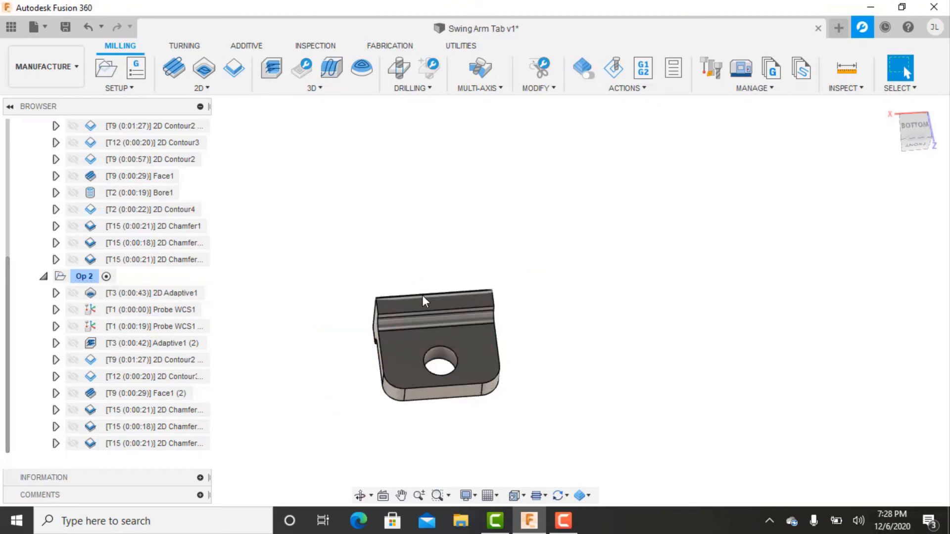
{"action": "left_click", "coordinate": [148, 309]}
{"action": "left_click", "coordinate": [148, 326]}
{"action": "middle_click_drag", "start_coordinate": [256, 367], "coordinate": [519, 357], "text": "shift"}
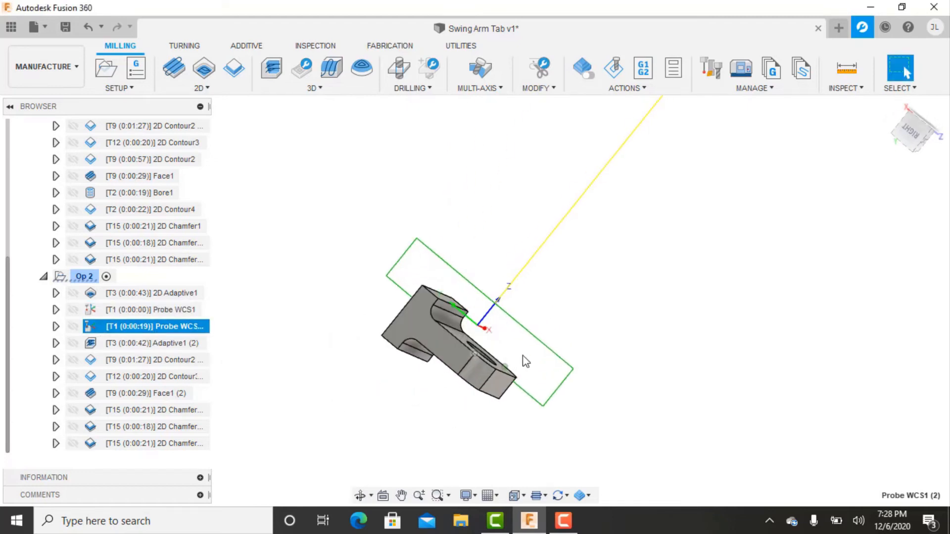
{"action": "scroll", "coordinate": [515, 358], "scroll_direction": "up", "scroll_amount": 5}
{"action": "middle_click_drag", "start_coordinate": [411, 317], "coordinate": [546, 399], "text": "shift"}
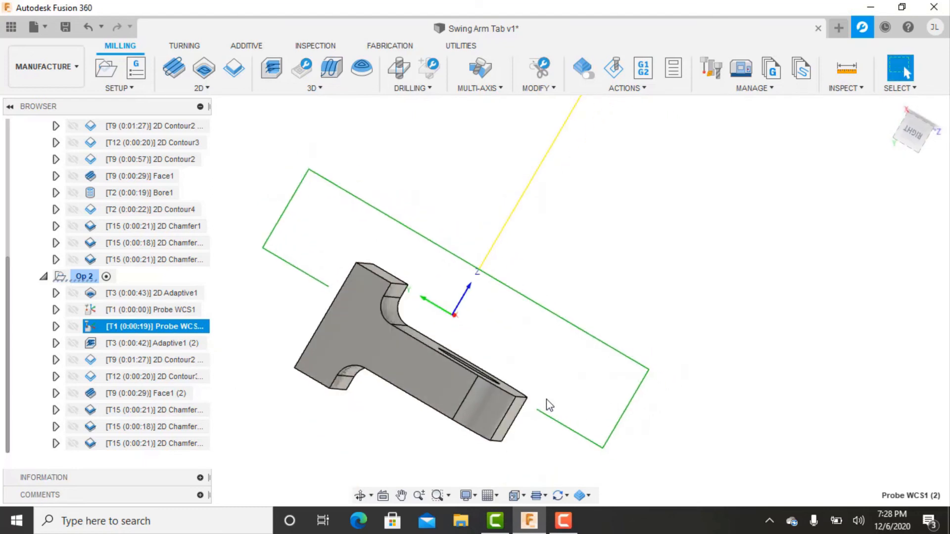
Review the toolpaths of Adaptive1 (2) and the 2D contour that follows it in Op 2.
{"action": "left_click", "coordinate": [121, 345]}
{"action": "scroll", "coordinate": [280, 389], "scroll_direction": "down", "scroll_amount": 3}
{"action": "middle_click_drag", "start_coordinate": [323, 429], "coordinate": [285, 414]}
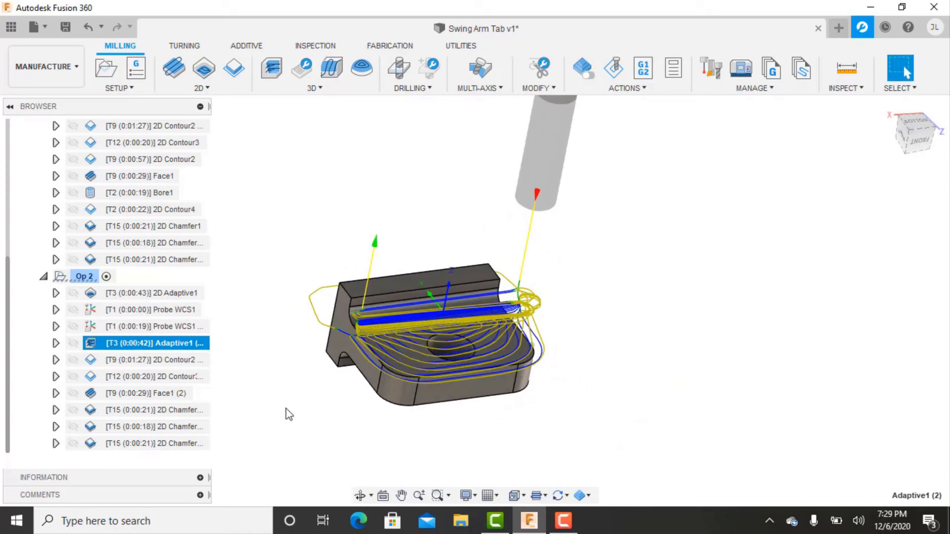
{"action": "left_click", "coordinate": [180, 361]}
{"action": "left_click", "coordinate": [228, 340]}
{"action": "scroll", "coordinate": [273, 293], "scroll_direction": "down", "scroll_amount": 3}
{"action": "middle_click_drag", "start_coordinate": [273, 292], "coordinate": [292, 322]}
{"action": "scroll", "coordinate": [99, 217], "scroll_direction": "up", "scroll_amount": 5}
Simulate all Op 1 operations with the stock shown, advancing to the end of the toolpath.
{"action": "left_click", "coordinate": [79, 209]}
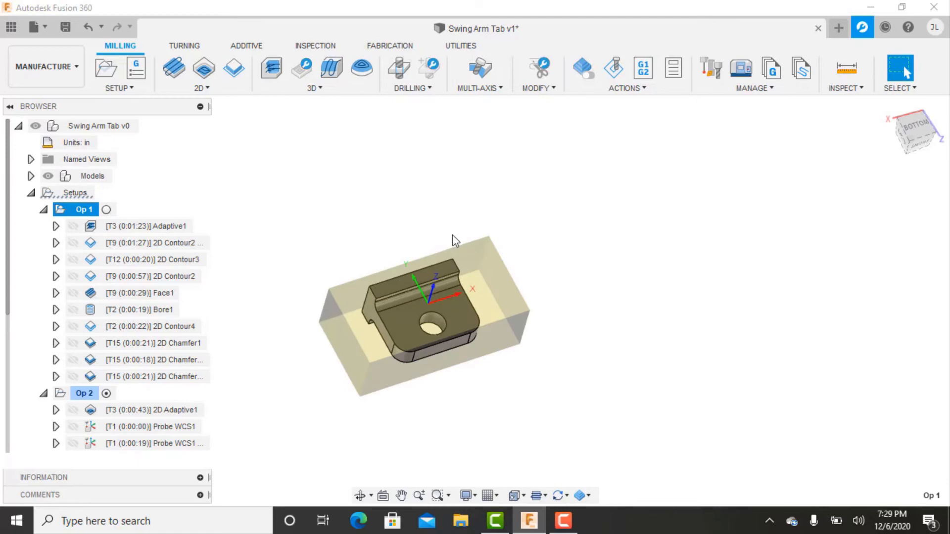
{"action": "middle_click_drag", "start_coordinate": [366, 282], "coordinate": [394, 263]}
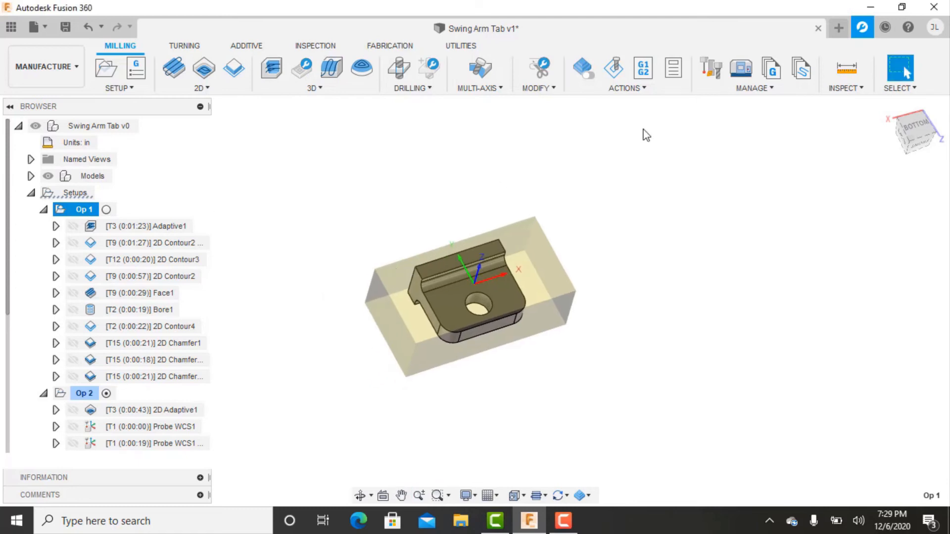
{"action": "left_click", "coordinate": [626, 73]}
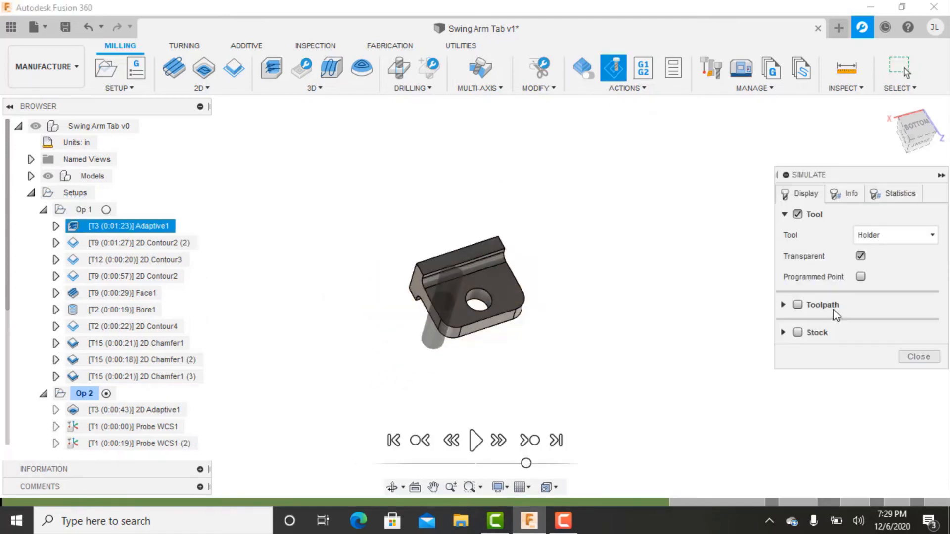
{"action": "left_click", "coordinate": [797, 333]}
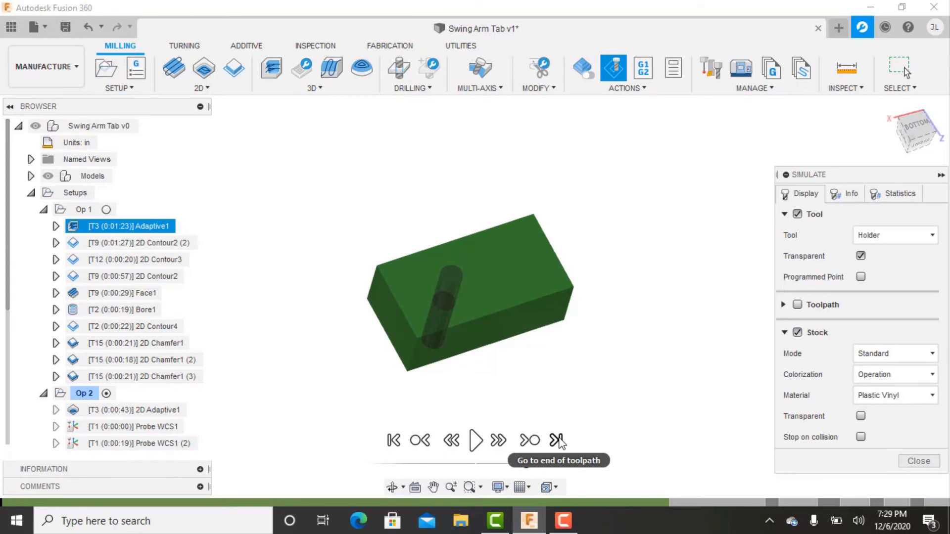
{"action": "left_click", "coordinate": [556, 440]}
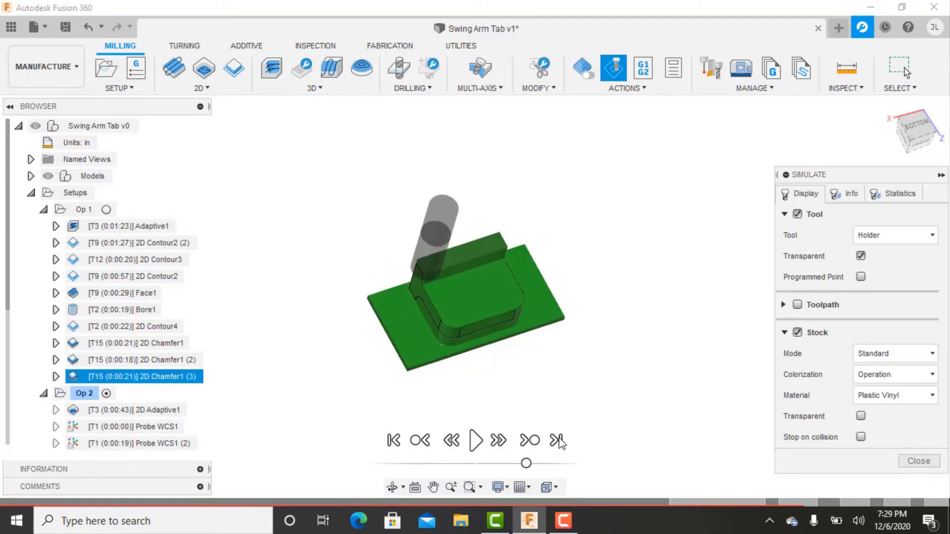
Hide the model, inspect the machined Op 1 stock around the hole and side walls, and close the simulation.
{"action": "middle_click_drag", "start_coordinate": [528, 414], "coordinate": [514, 396], "text": "shift"}
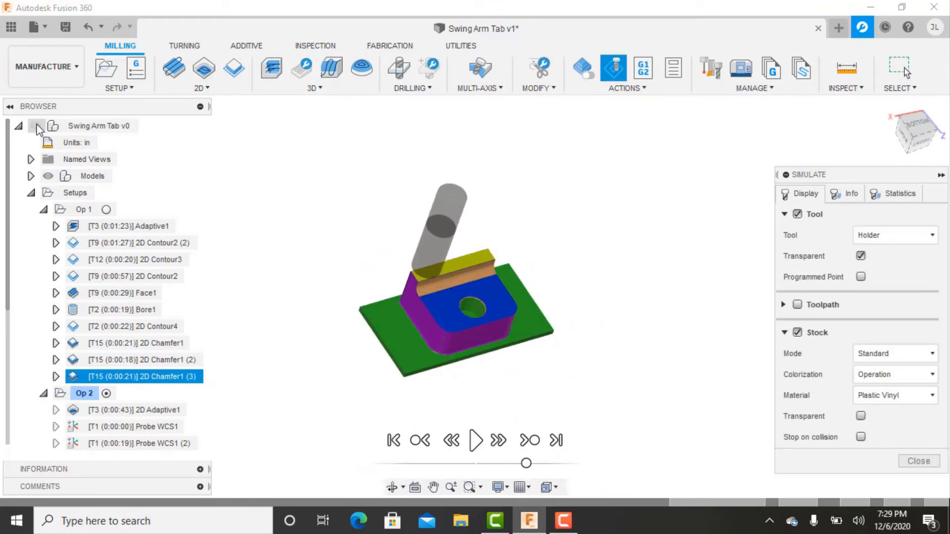
{"action": "scroll", "coordinate": [449, 274], "scroll_direction": "up", "scroll_amount": 5}
{"action": "middle_click_drag", "start_coordinate": [446, 316], "coordinate": [476, 374], "text": "shift"}
{"action": "middle_click_drag", "start_coordinate": [465, 318], "coordinate": [455, 345], "text": "shift"}
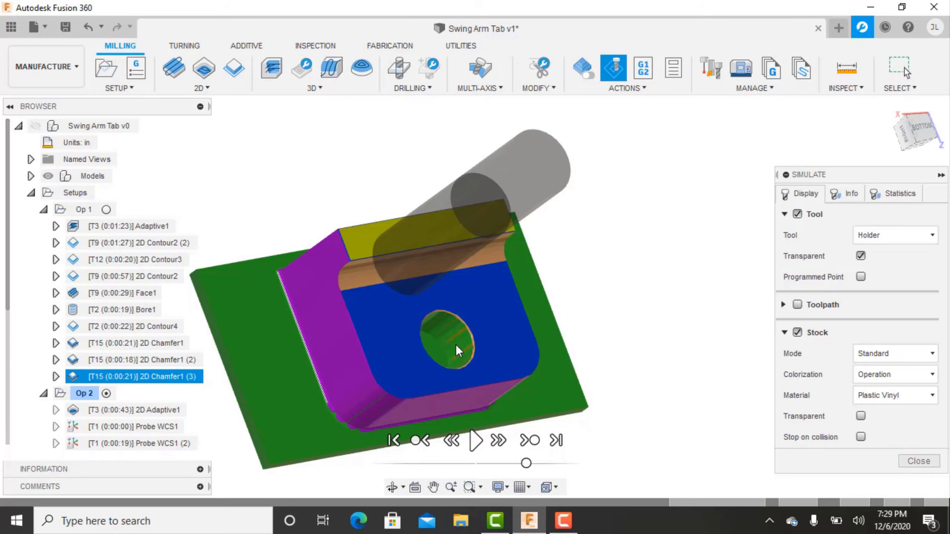
{"action": "middle_click_drag", "start_coordinate": [455, 344], "coordinate": [558, 300], "text": "shift"}
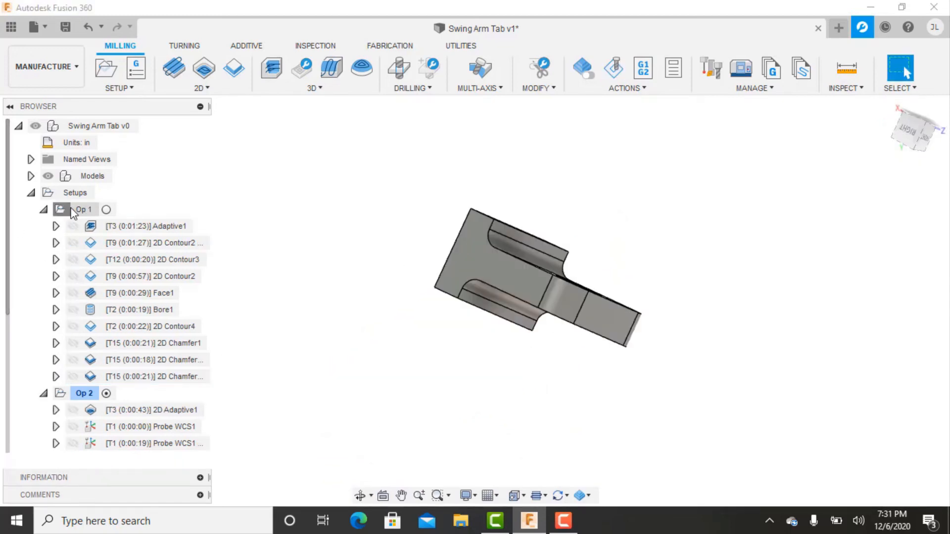
Start post processing Op 1, using the configuration folder E:/CNC Posts and the HURCO / Hurco VMX30i post.
{"action": "left_click", "coordinate": [74, 210]}
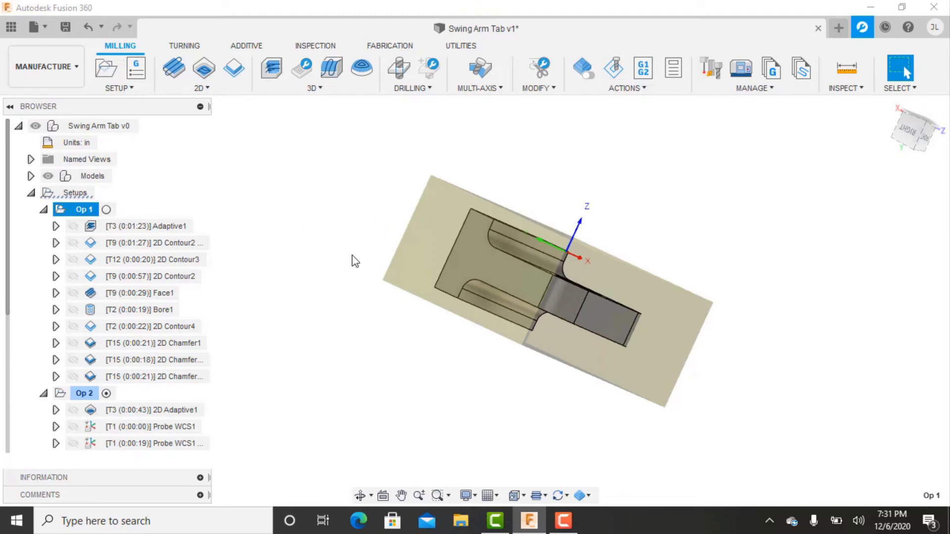
{"action": "middle_click_drag", "start_coordinate": [495, 157], "coordinate": [467, 193], "text": "shift"}
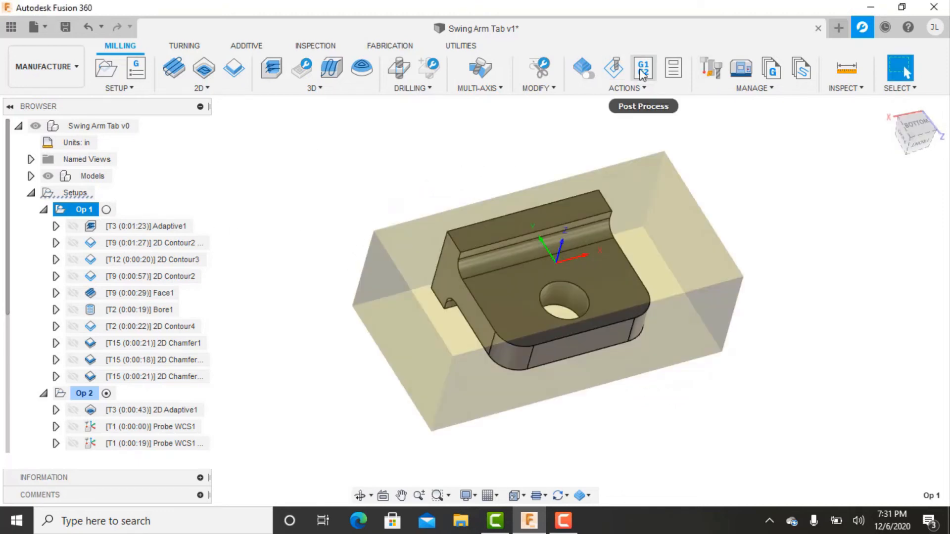
{"action": "left_click", "coordinate": [639, 70]}
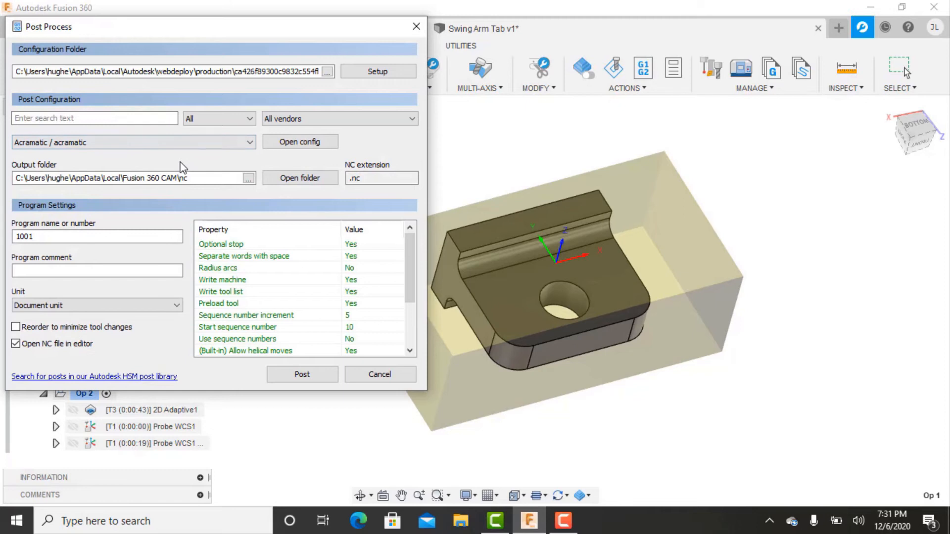
{"action": "left_click", "coordinate": [367, 76]}
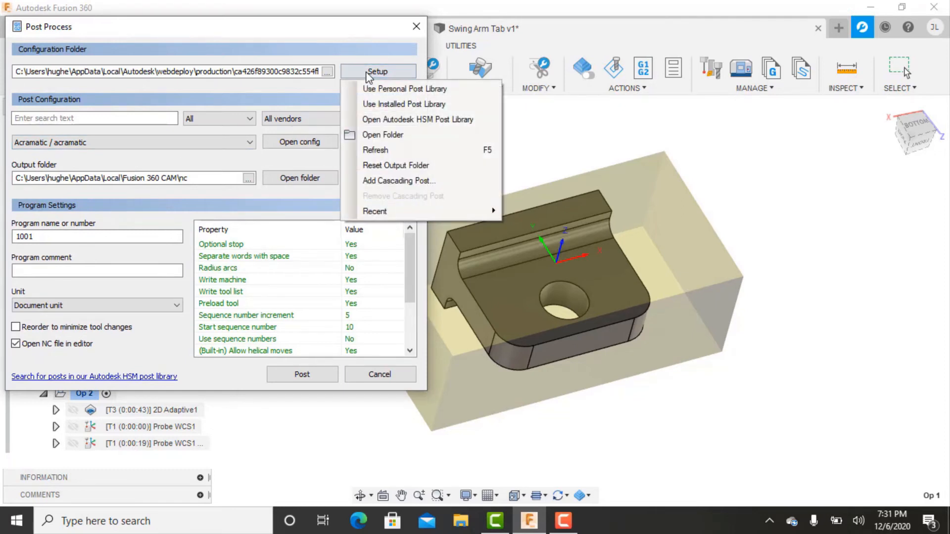
{"action": "left_click", "coordinate": [396, 90]}
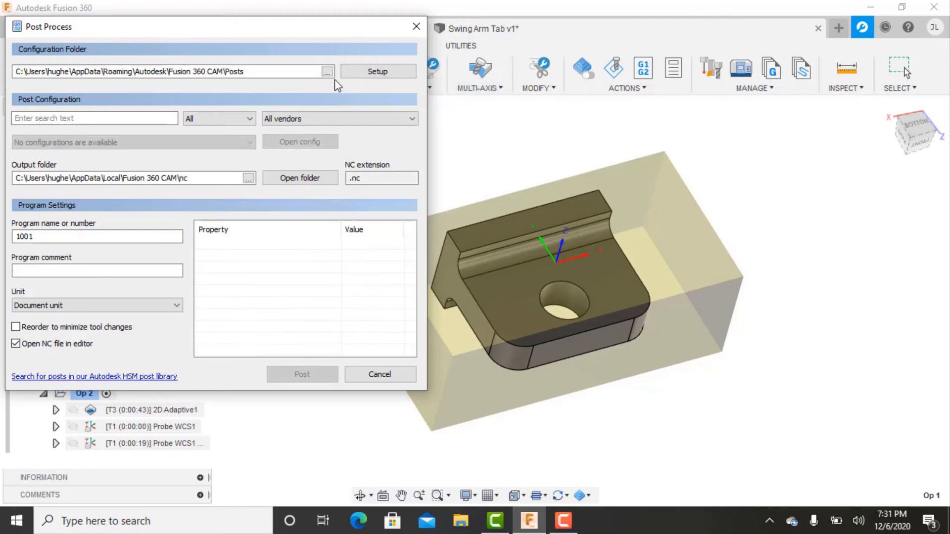
{"action": "left_click", "coordinate": [327, 71]}
{"action": "scroll", "coordinate": [81, 148], "scroll_direction": "down", "scroll_amount": 3}
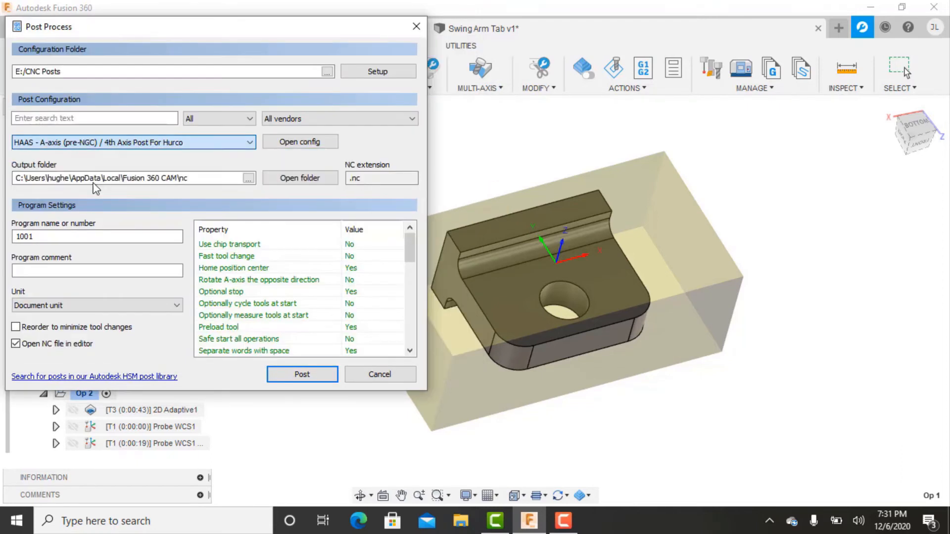
{"action": "key", "text": "Down"}
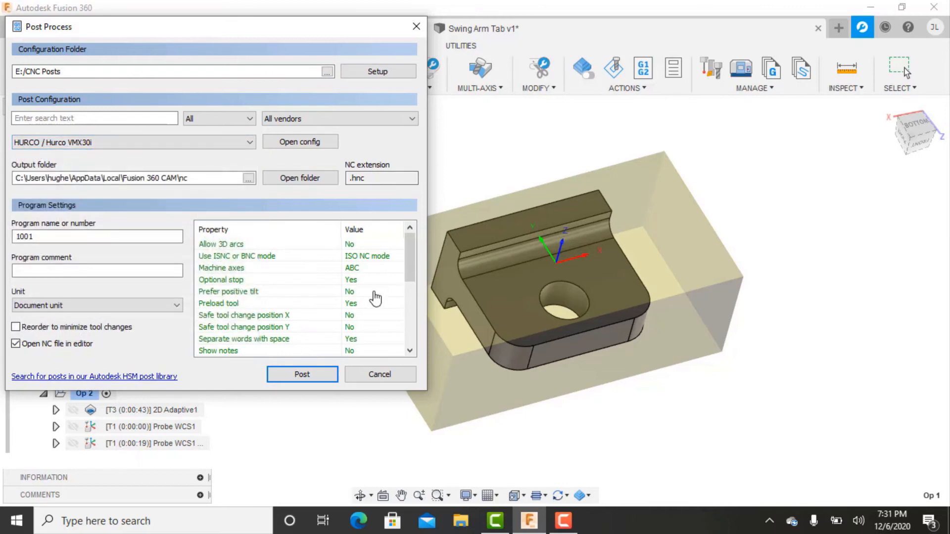
Check the post properties, set the output folder to E:/, and post the Op 1 program as 1001.
{"action": "scroll", "coordinate": [308, 270], "scroll_direction": "down", "scroll_amount": 5}
{"action": "scroll", "coordinate": [258, 254], "scroll_direction": "up", "scroll_amount": 4}
{"action": "scroll", "coordinate": [260, 258], "scroll_direction": "down", "scroll_amount": 4}
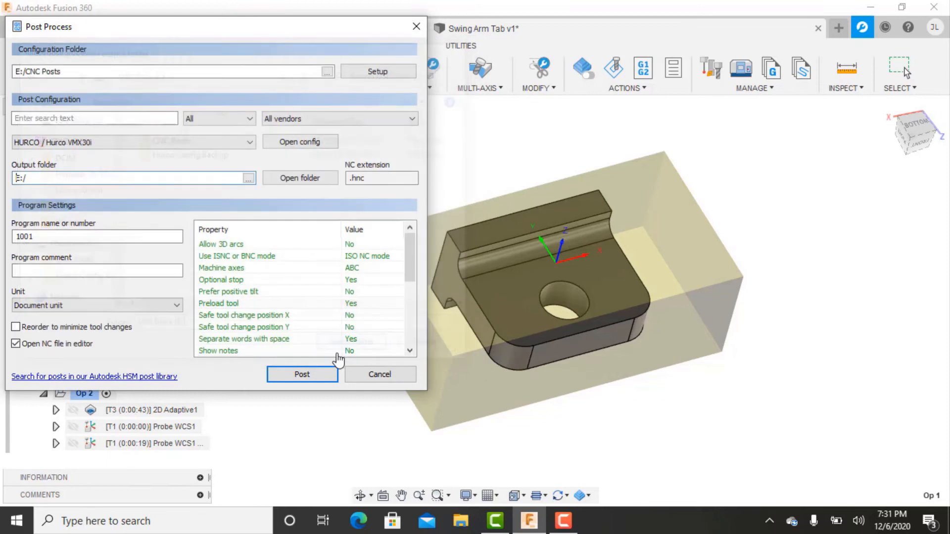
{"action": "left_click", "coordinate": [303, 375]}
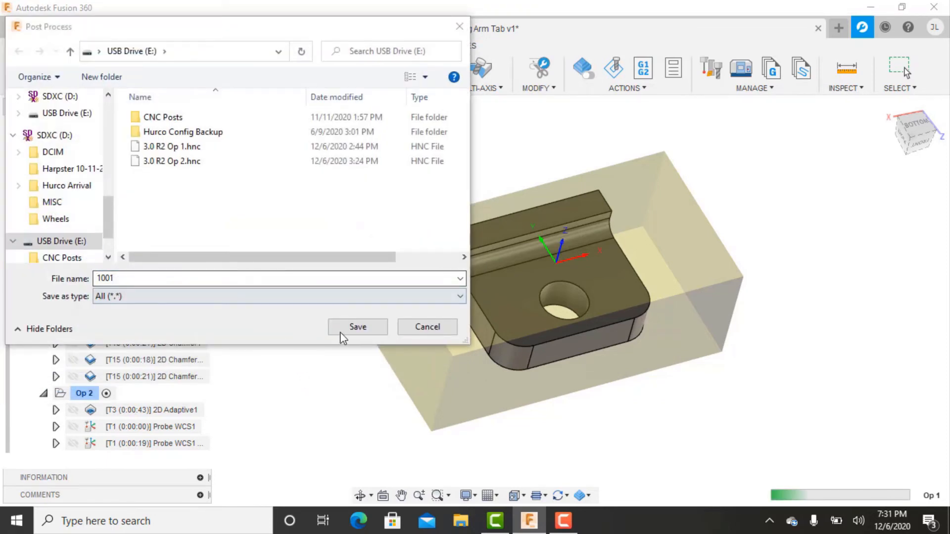
{"action": "left_click", "coordinate": [357, 326]}
{"action": "left_click", "coordinate": [626, 340]}
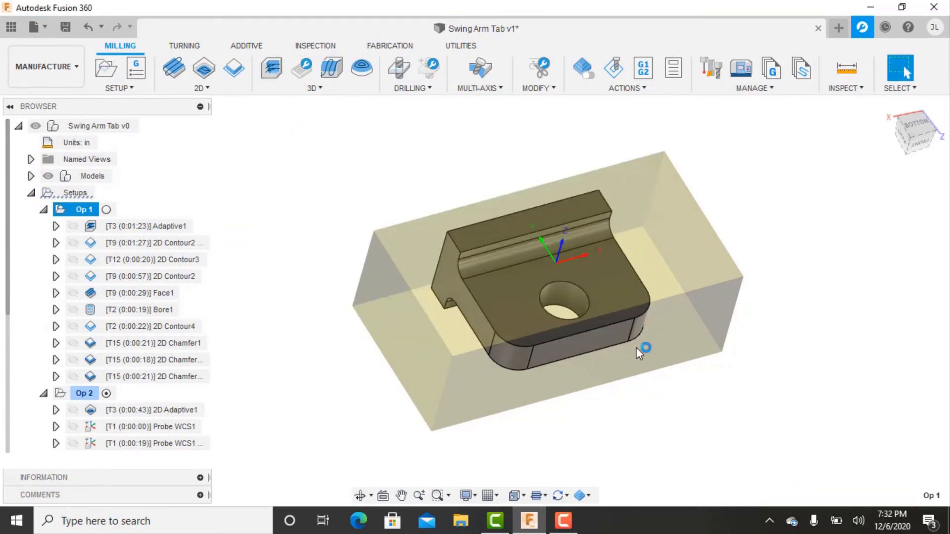